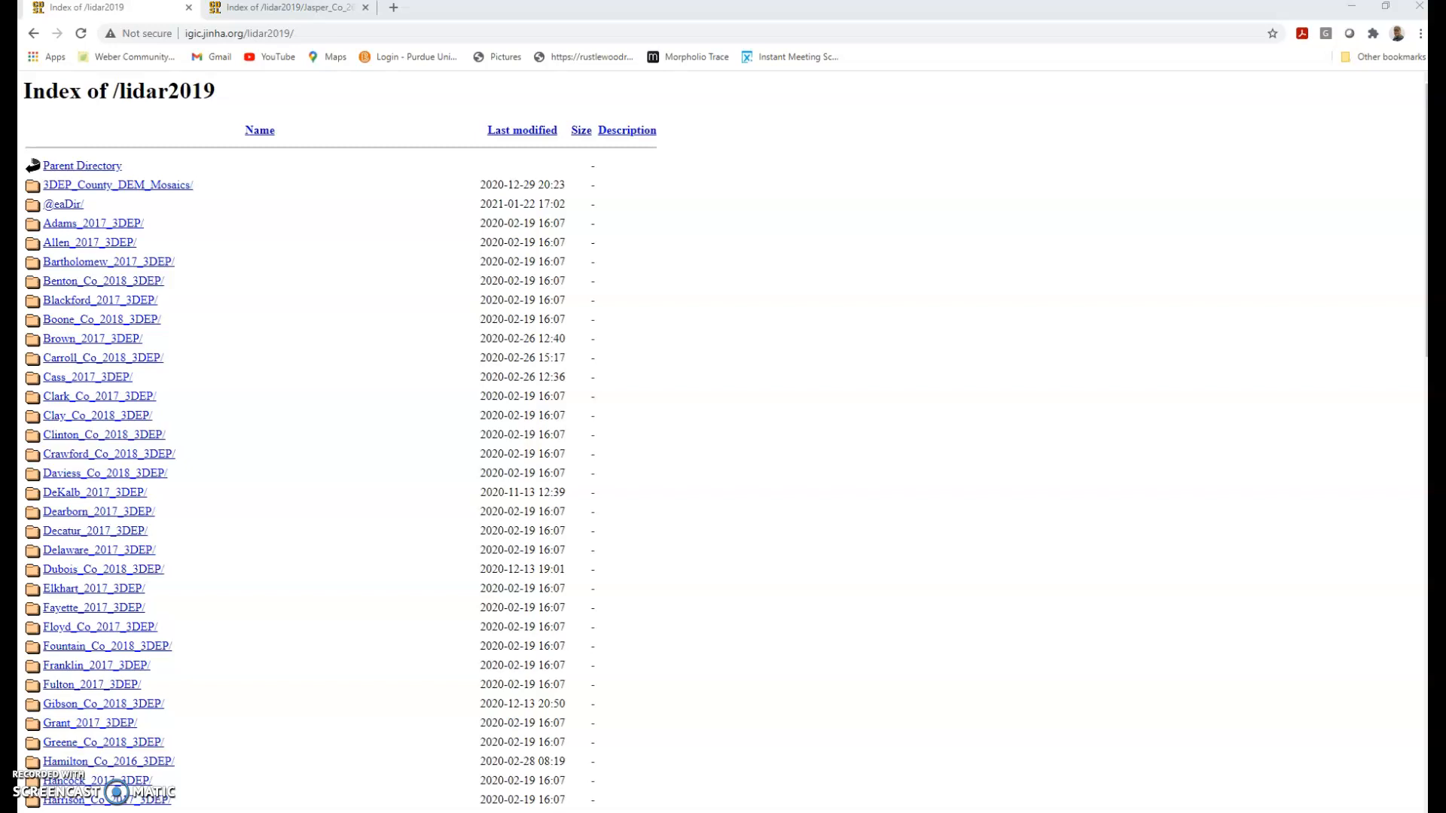
Arrange the Chrome windows to reveal the lidar listing and edit the page address
drag(1427, 83, 512, 3)
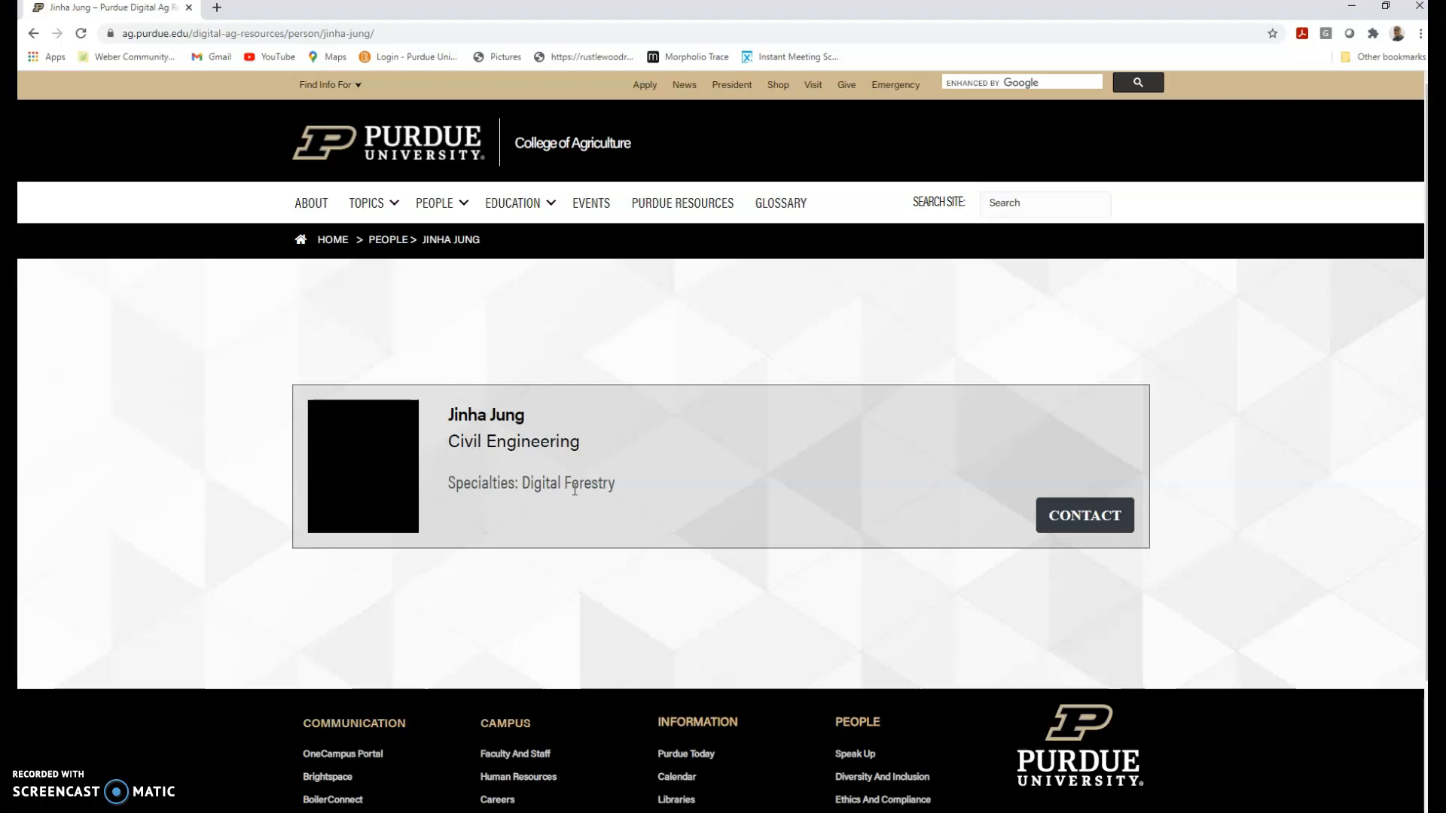
drag(484, 10, 1427, 261)
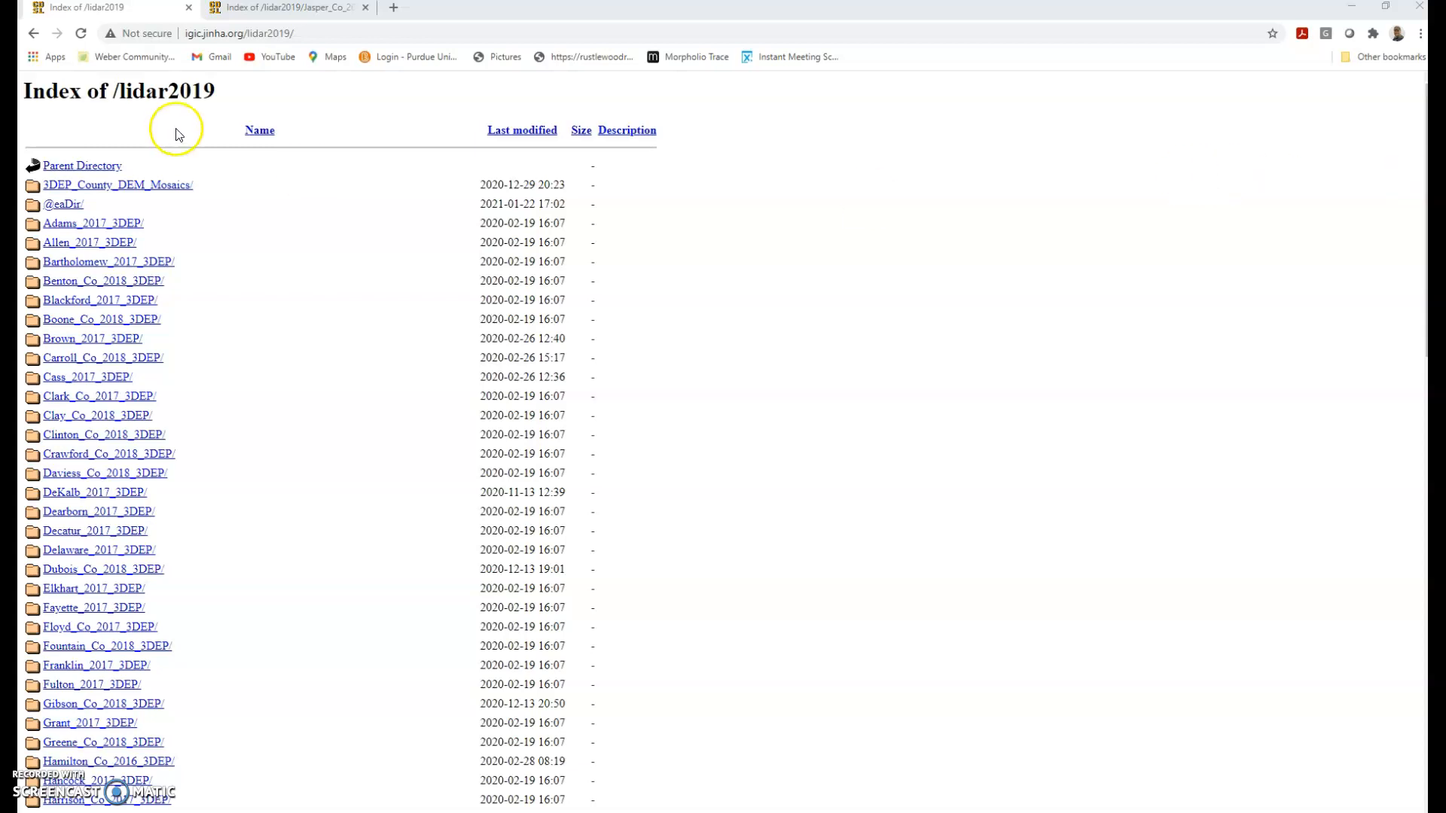
click(316, 33)
click(323, 32)
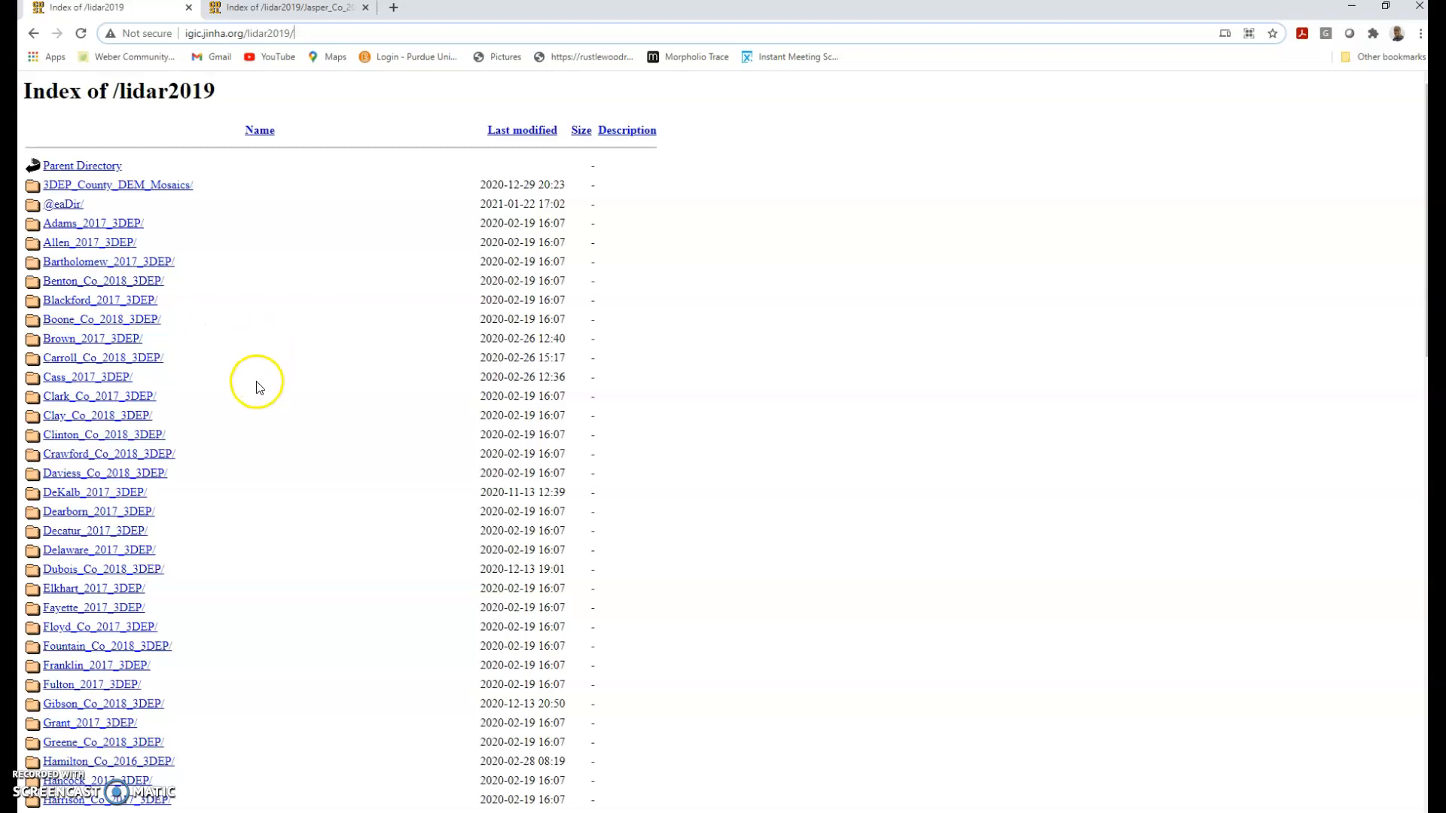
Navigate back to Jasper_Co_2018_3DEP and open its Tile_Index folder
click(303, 11)
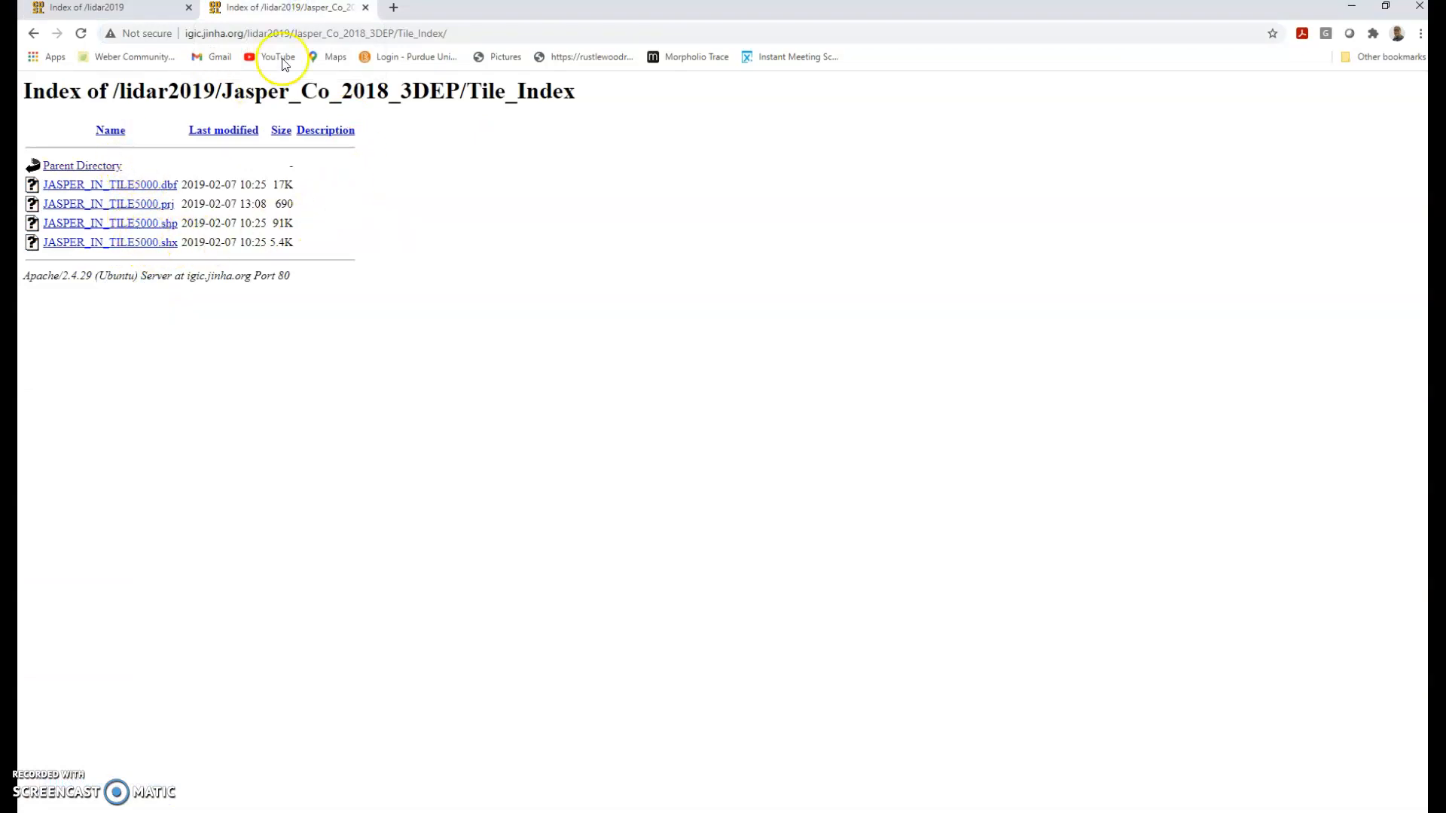
click(32, 35)
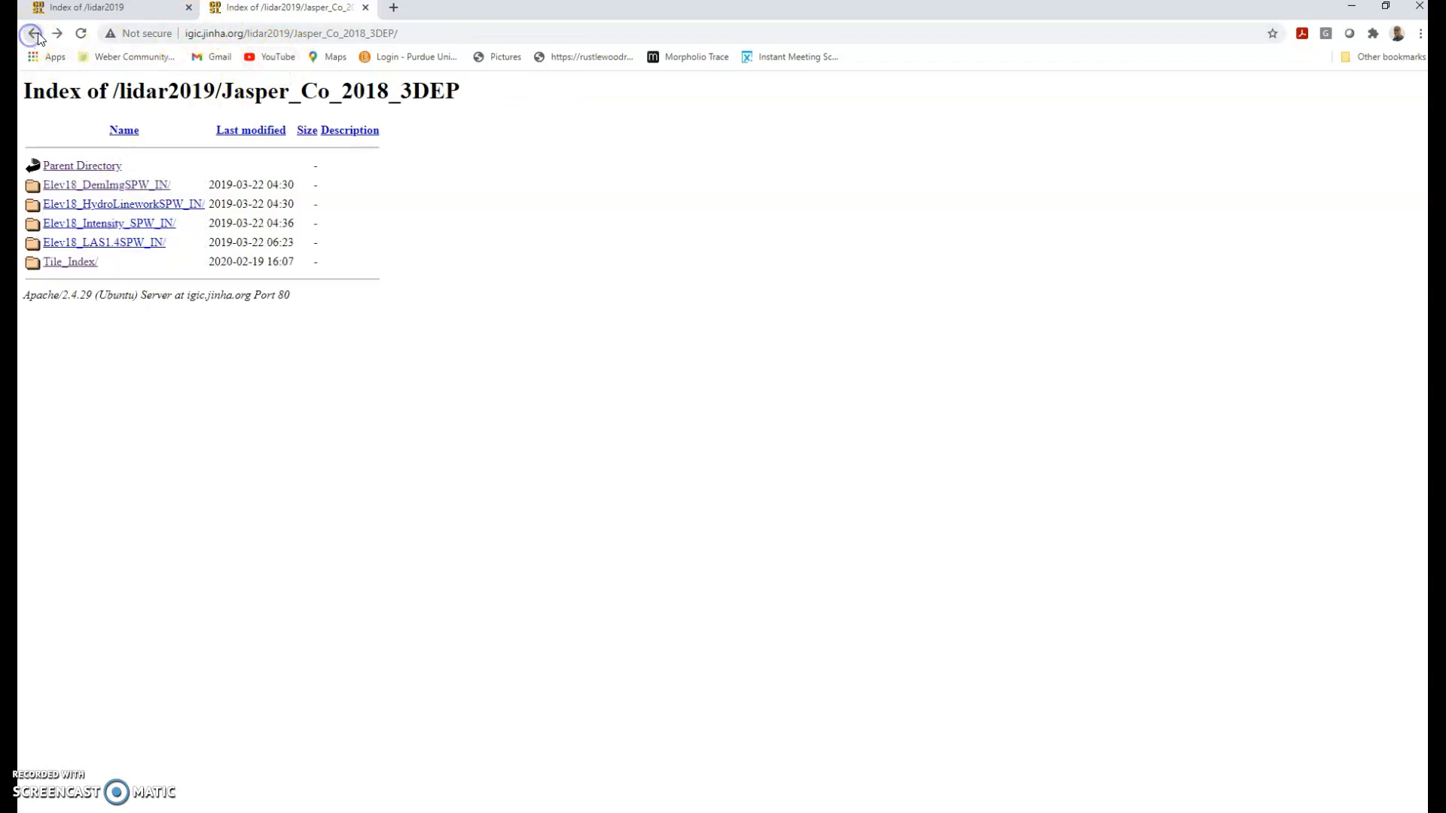
click(32, 34)
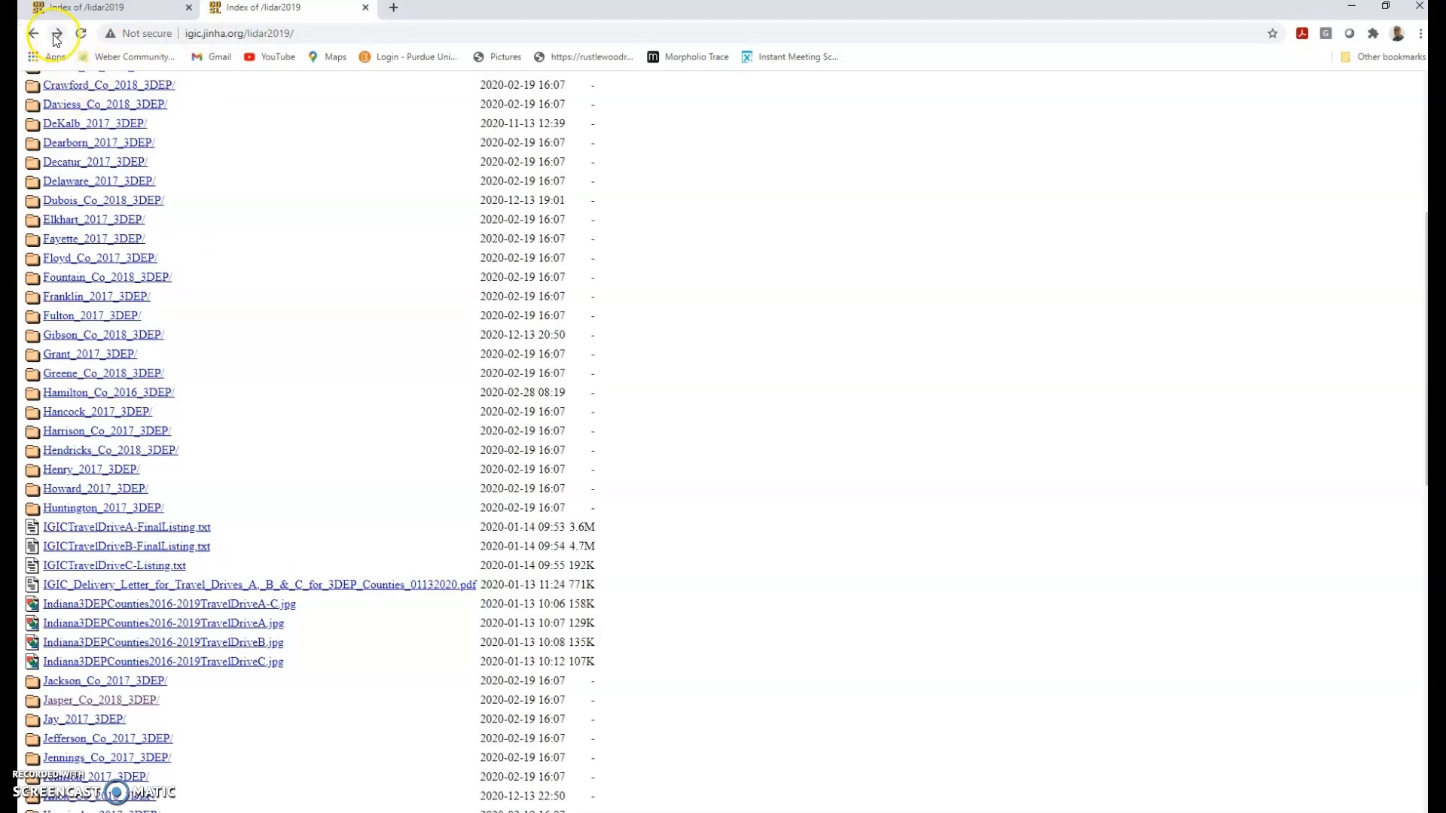
click(57, 33)
click(76, 268)
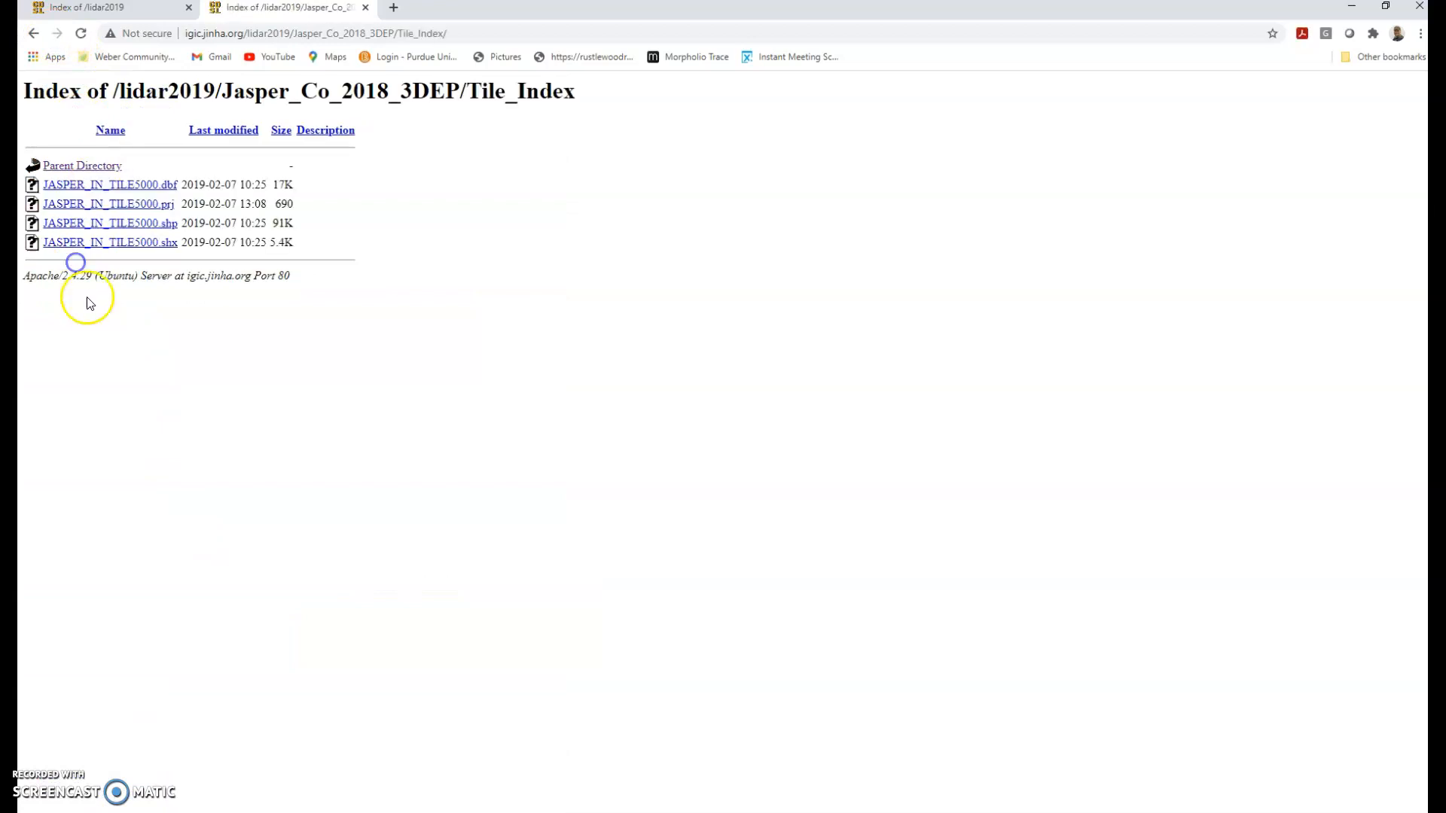
Save JASPER_IN_TILE5000.shp from the Tile_Index listing into the 03_JasperPulaski folder
right_click(153, 224)
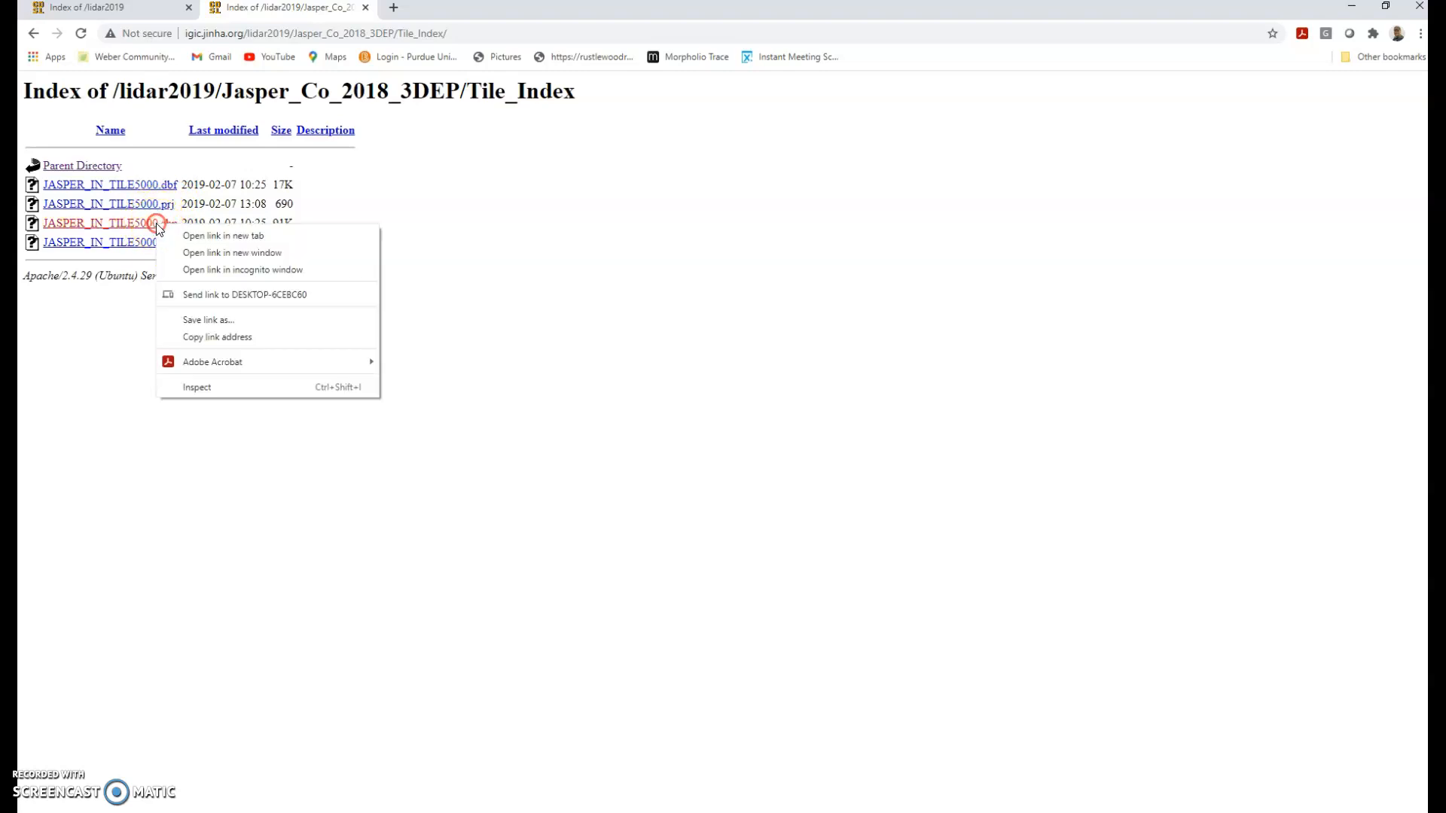
click(701, 212)
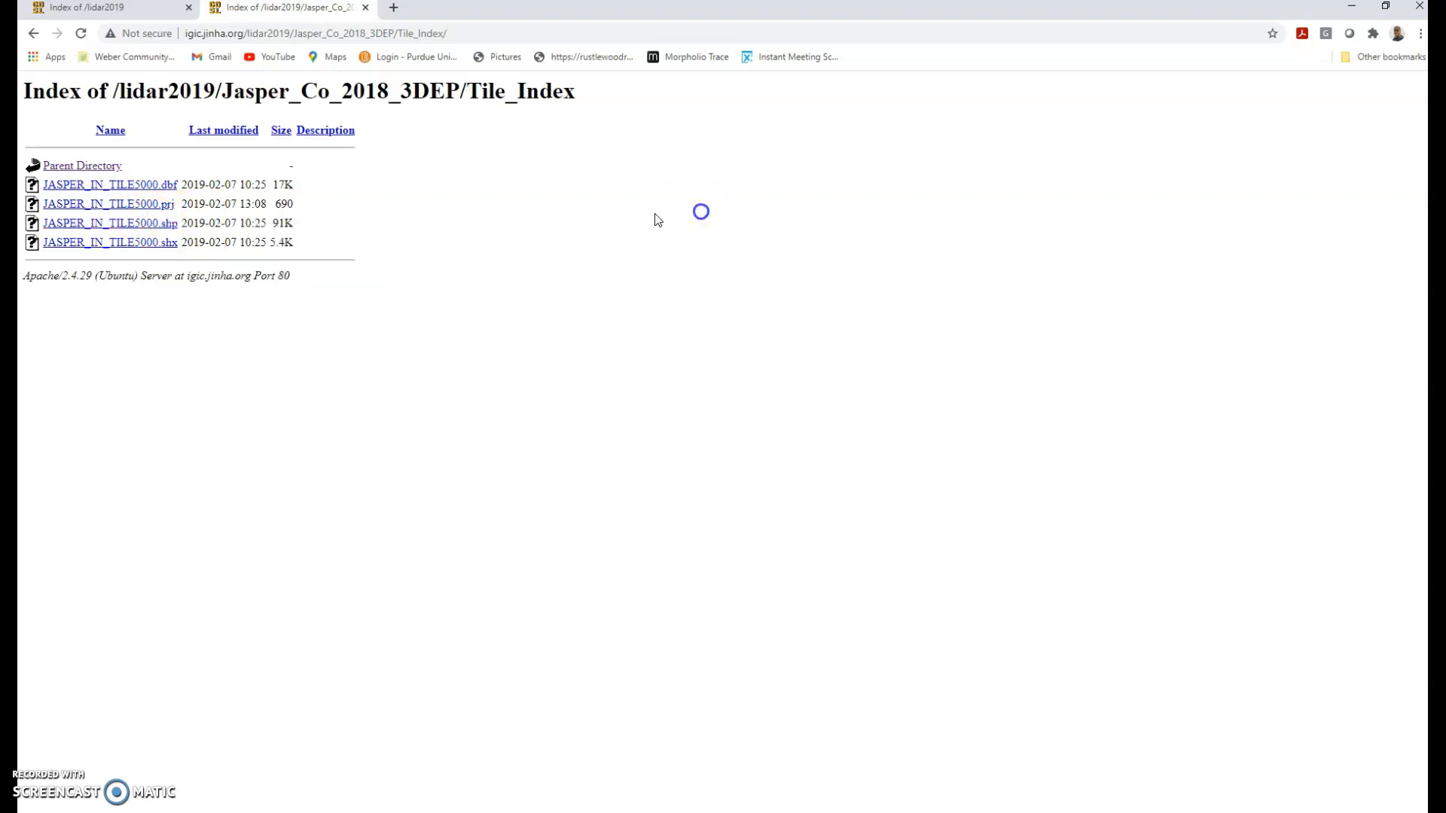
right_click(131, 224)
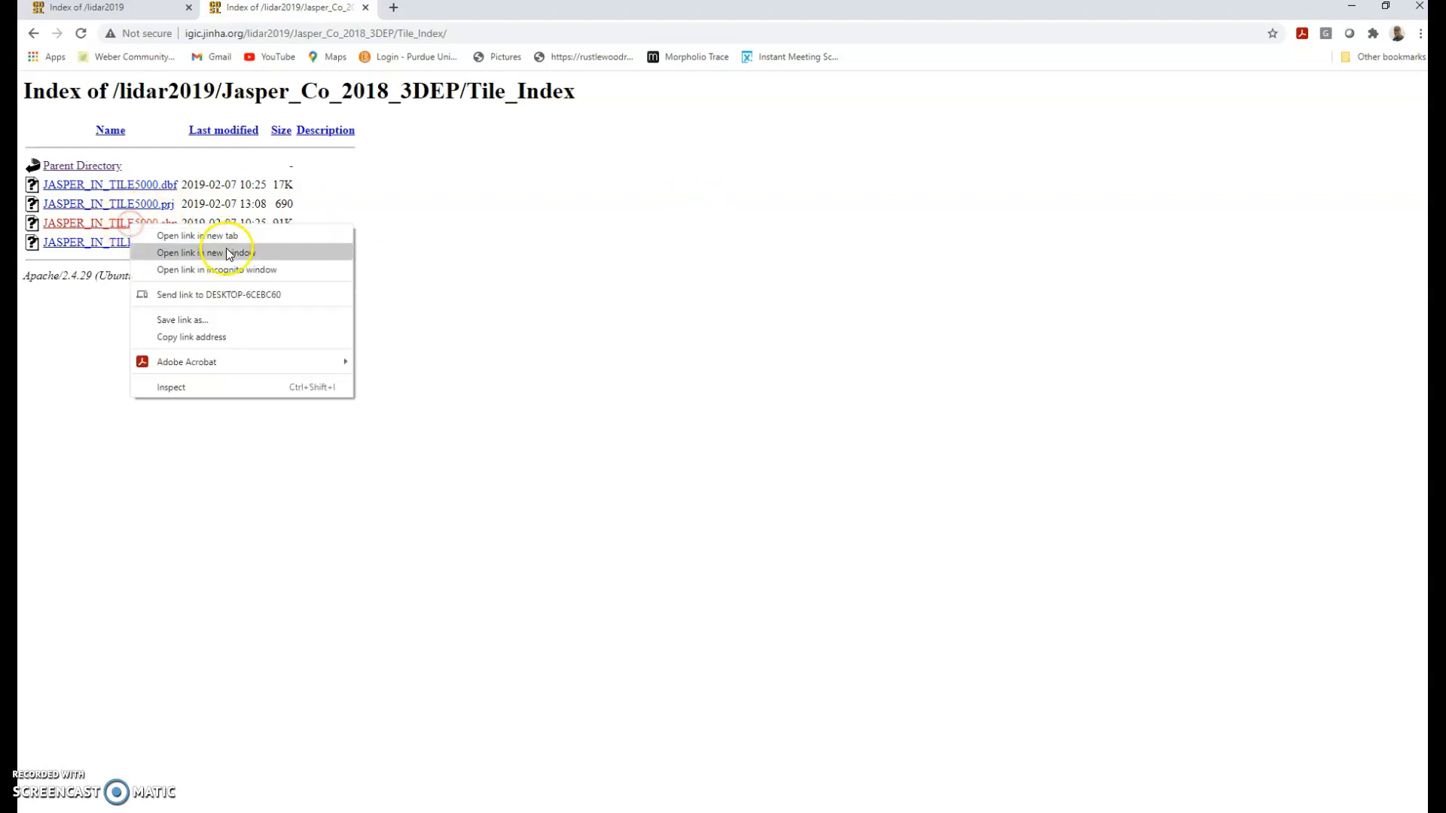
click(227, 326)
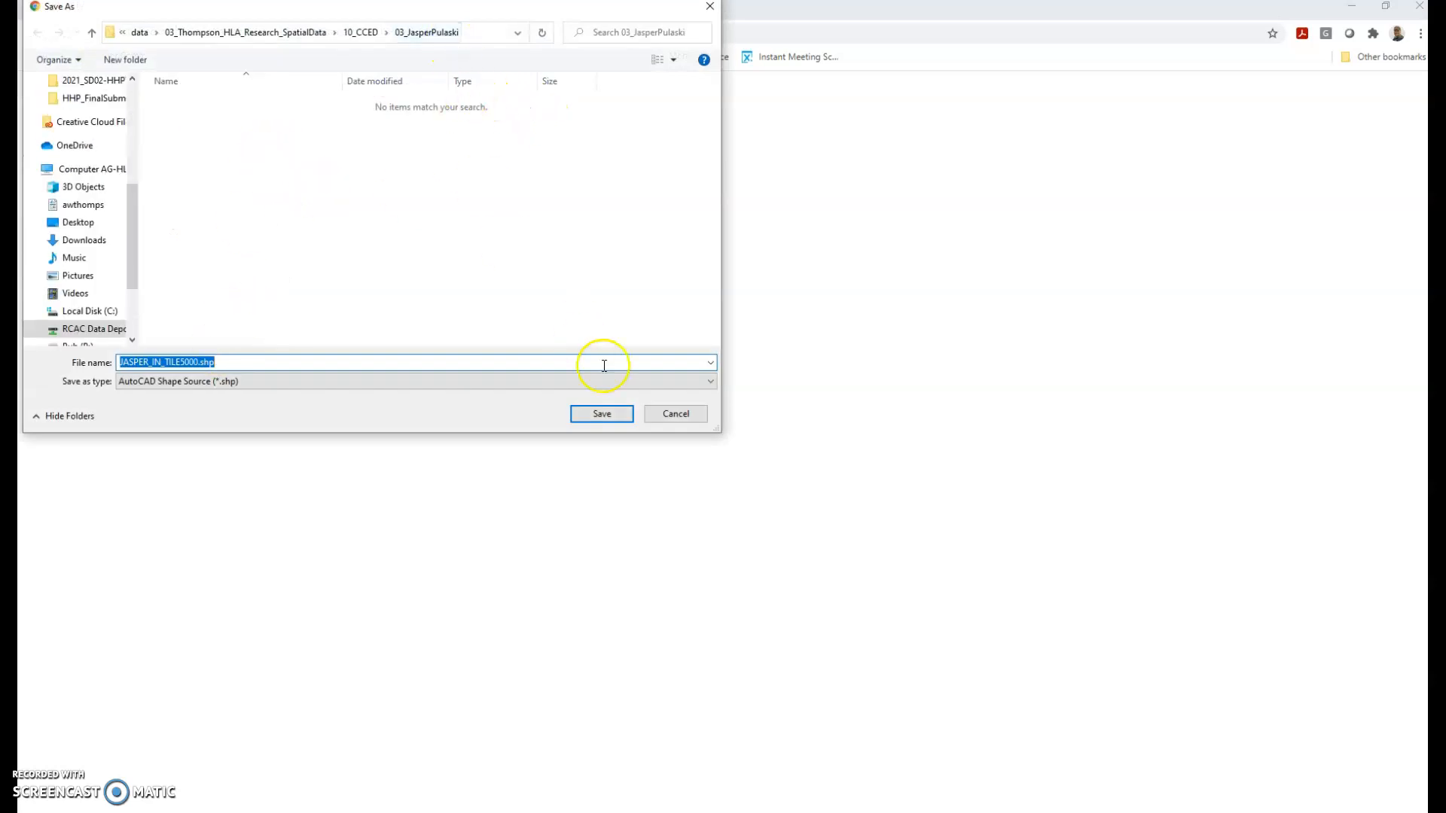
click(610, 410)
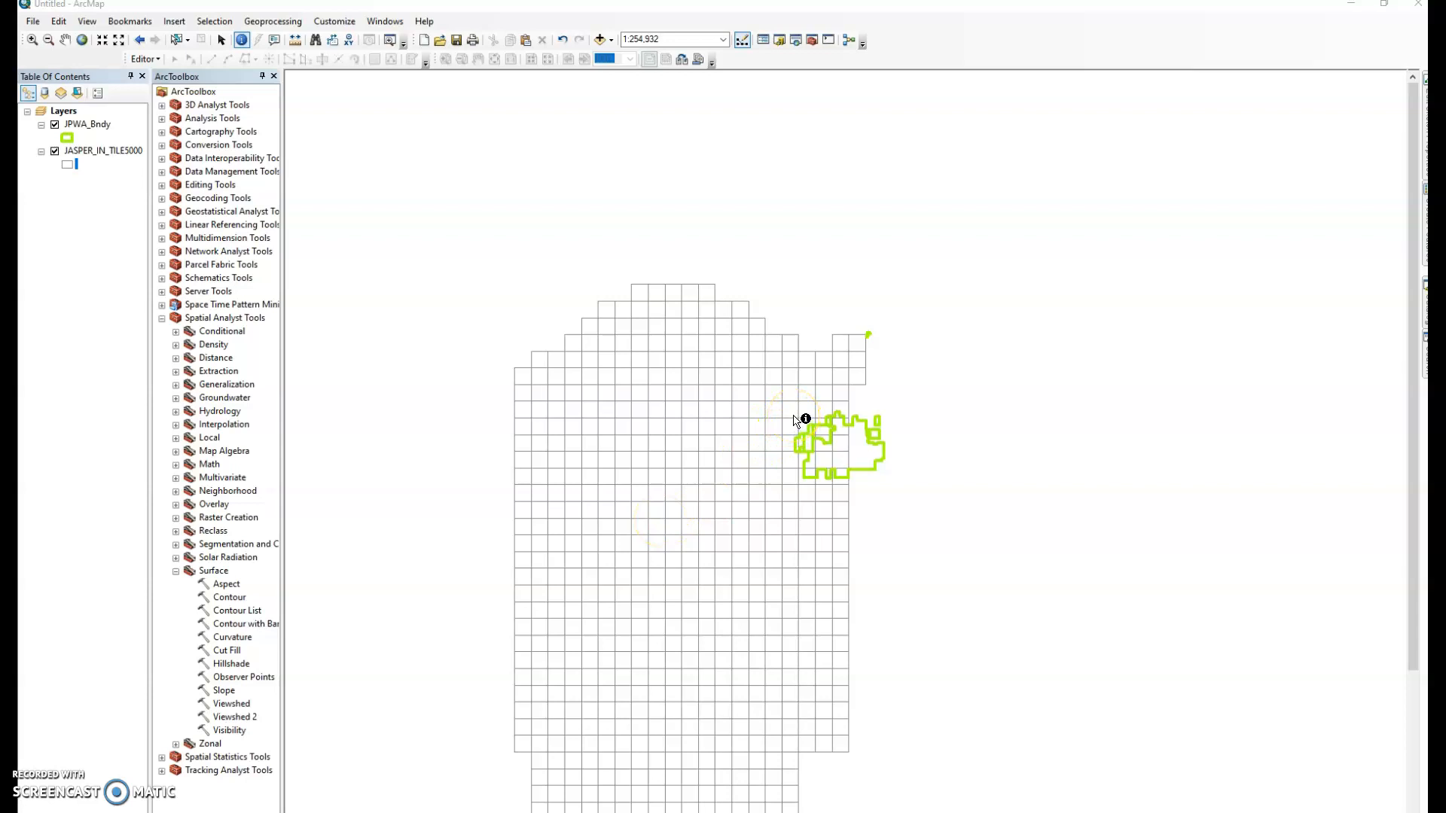
Identify the Jasper tile beside the JPWA boundary, then bring up Add Data
click(793, 415)
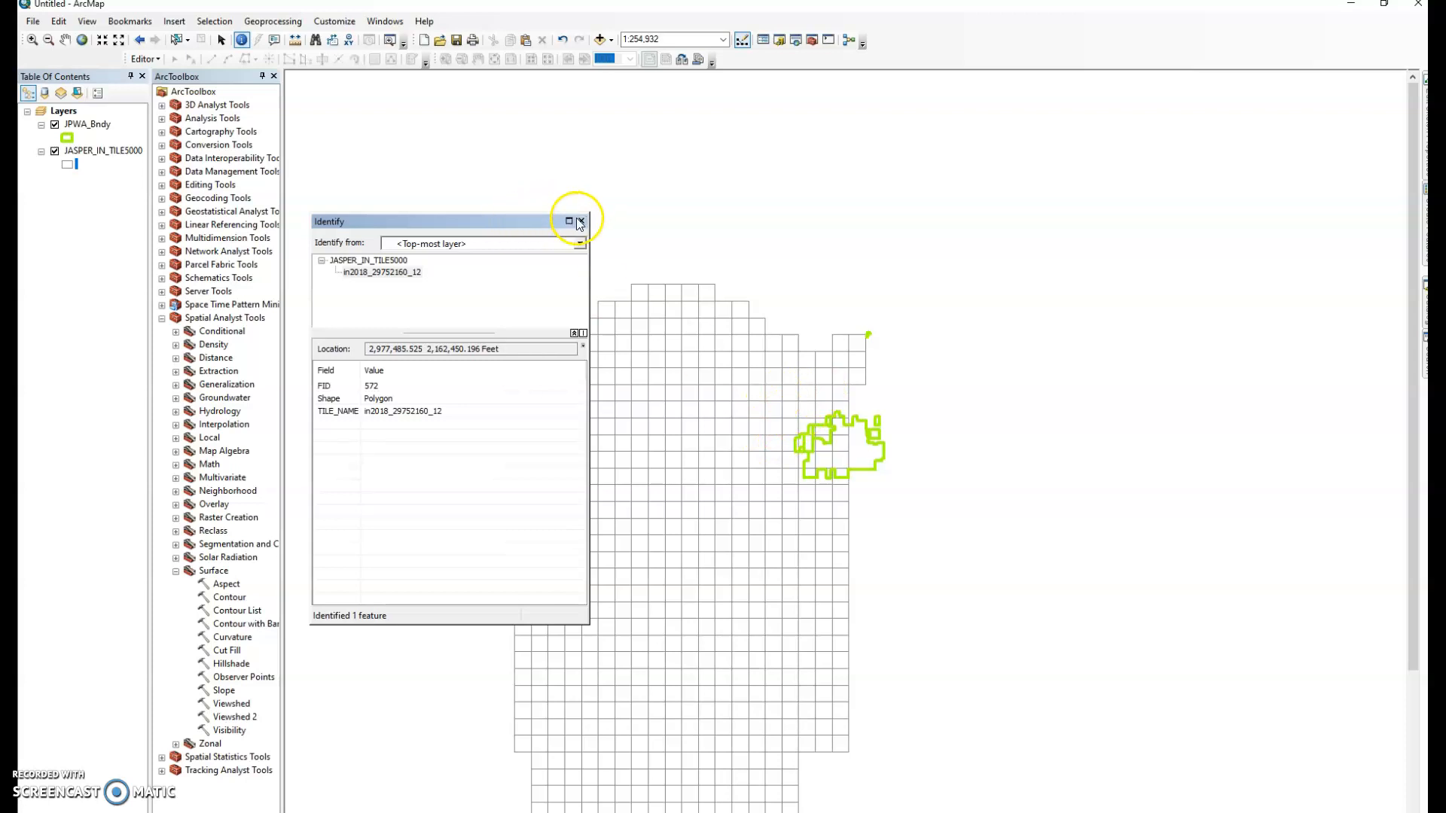
click(579, 222)
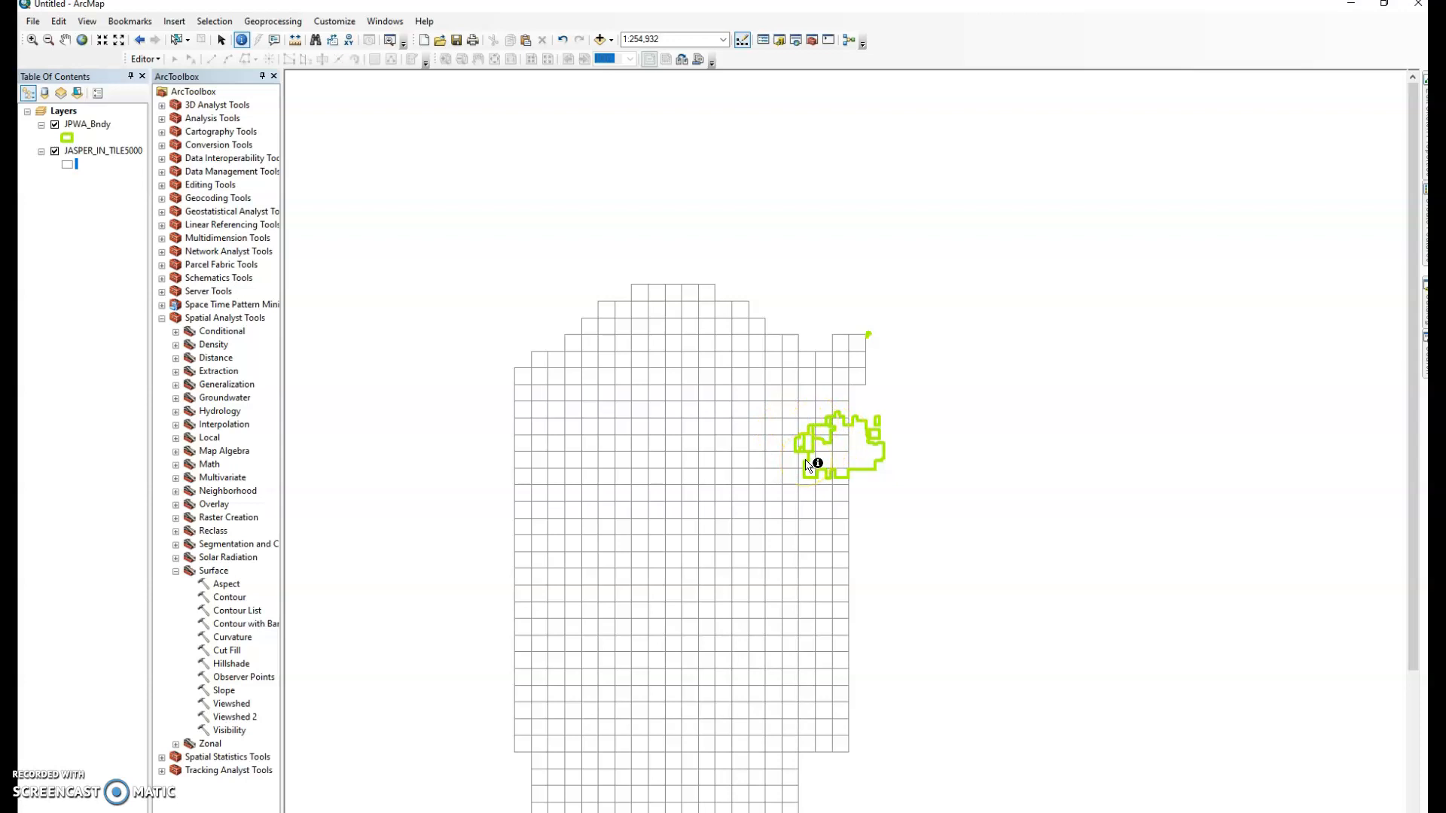
click(600, 39)
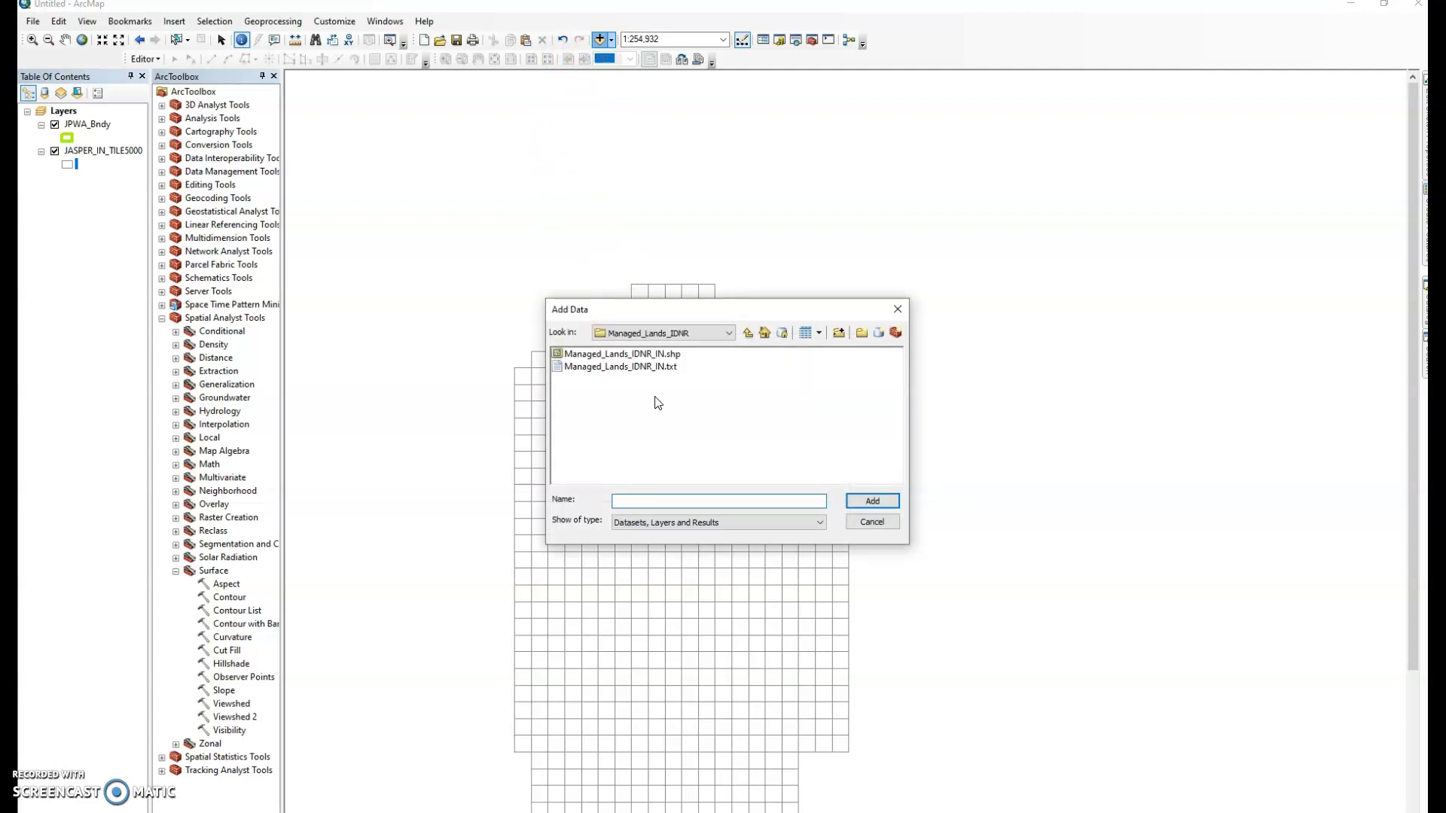
Browse to 10_CCED > 03_JasperPulaski and add PULASKI_IN_TILE5000.shp to the map
click(729, 333)
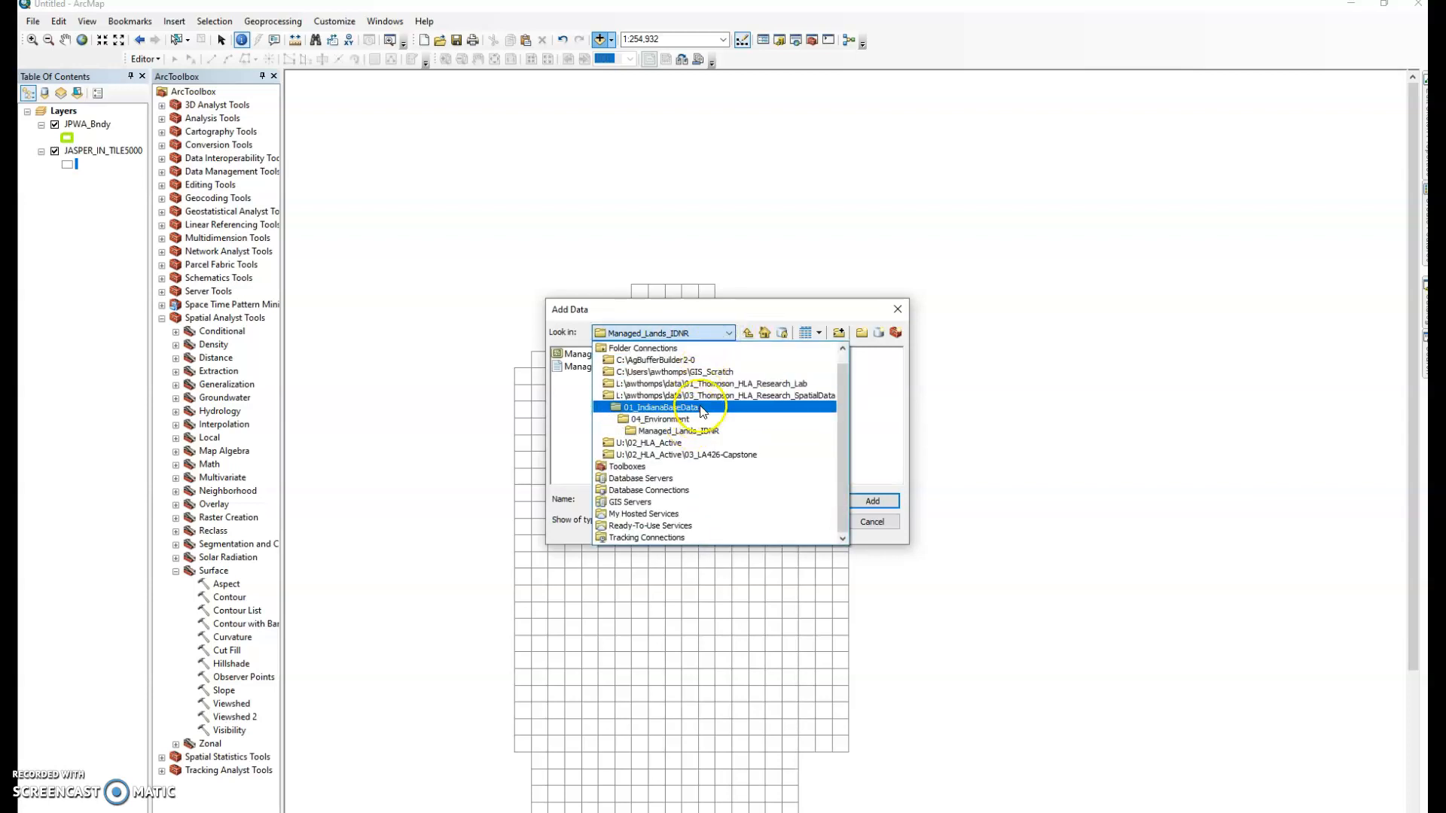
click(703, 385)
double_click(700, 354)
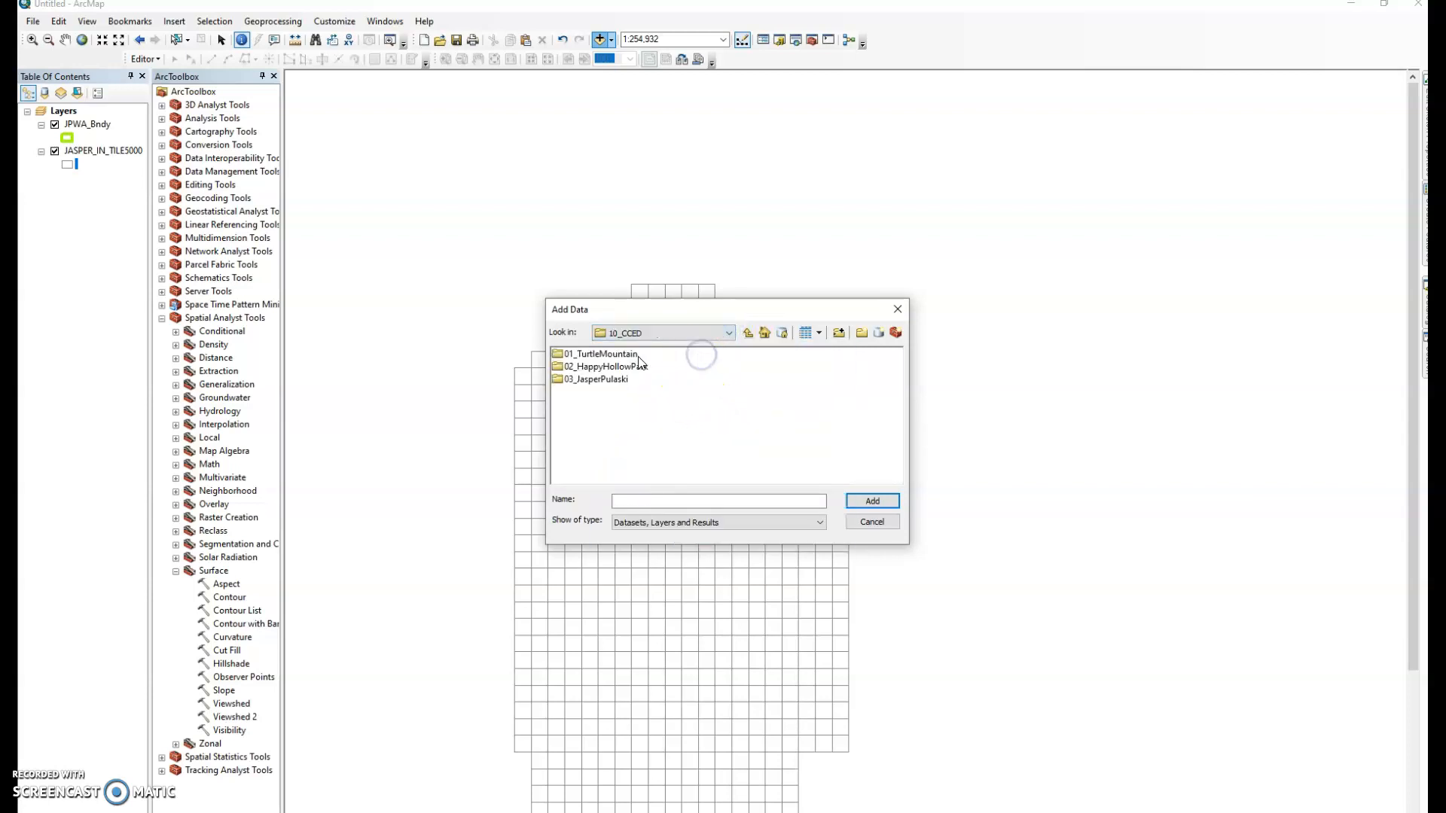
double_click(613, 379)
double_click(606, 378)
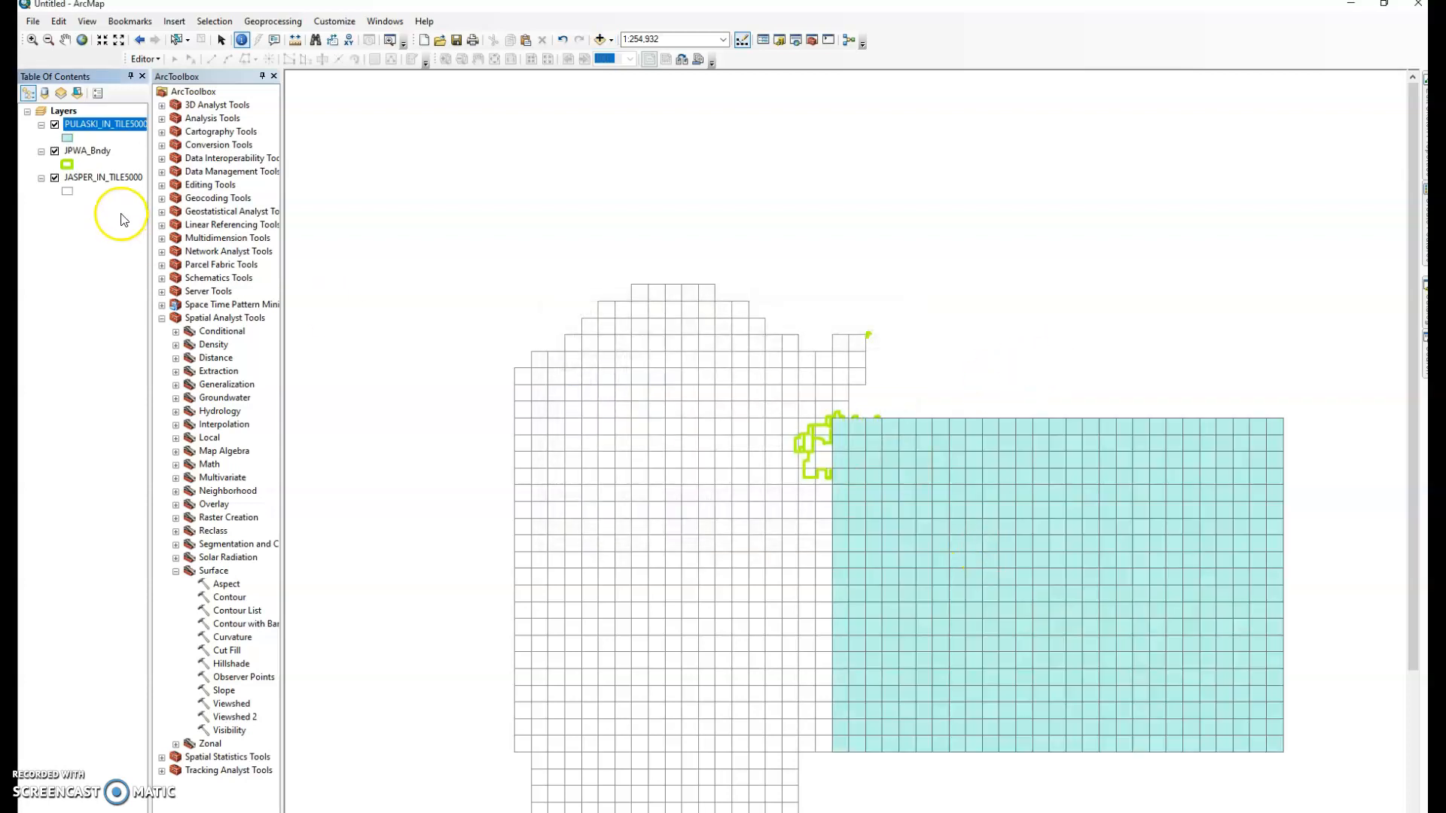
Give the Pulaski tile layer a Hollow symbol with a coloured outline
click(68, 137)
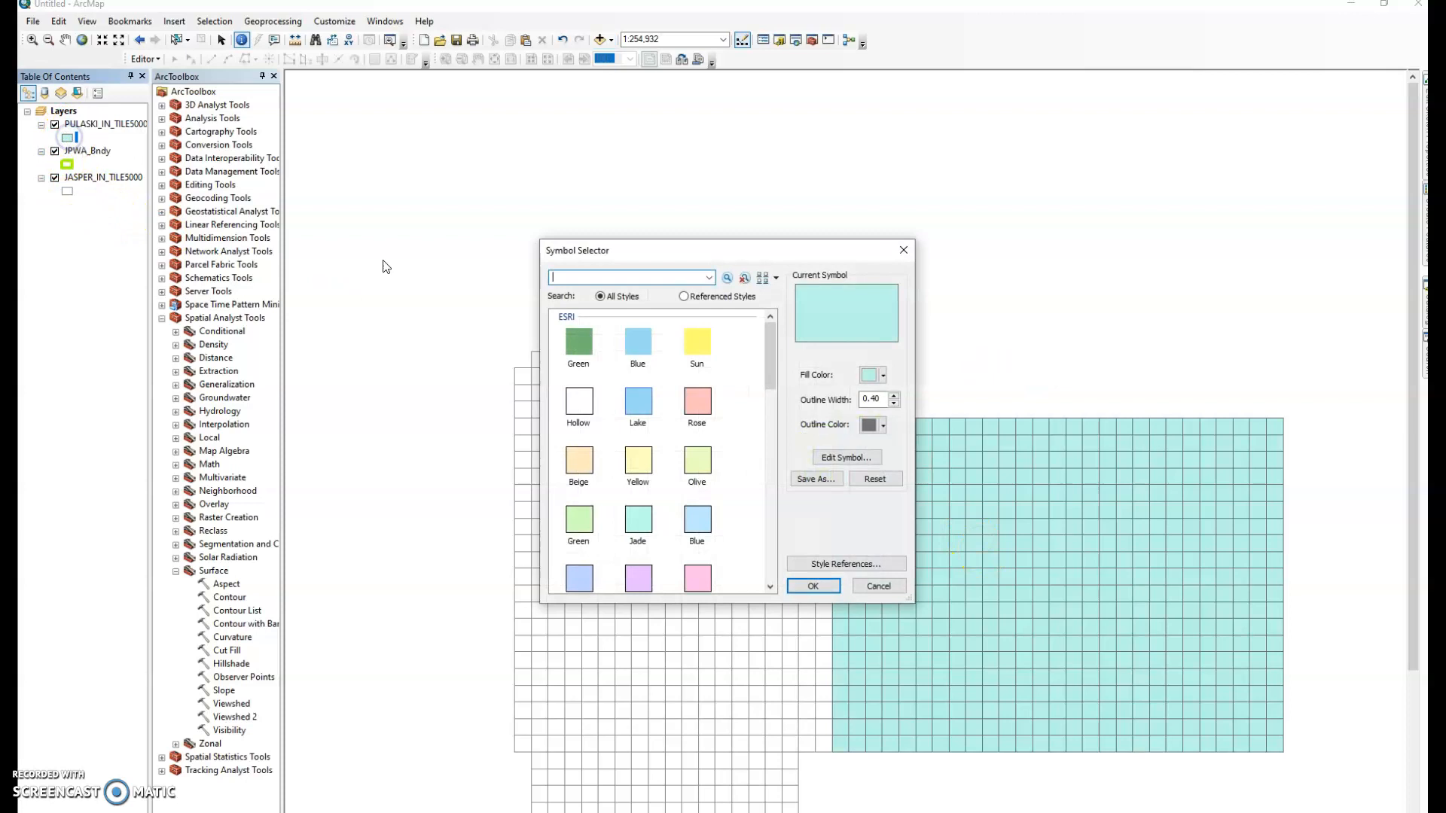
click(578, 402)
click(886, 424)
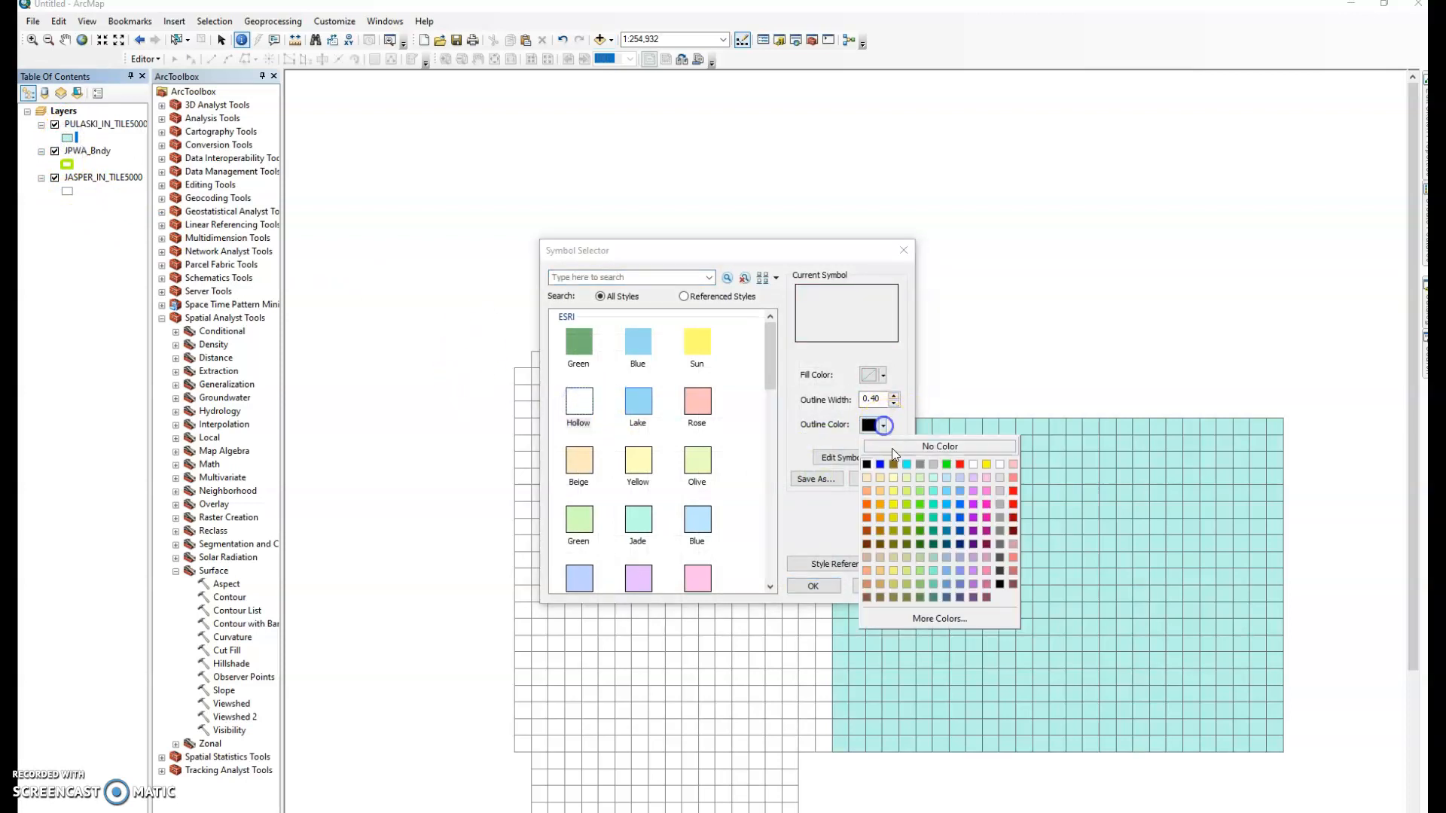
click(924, 463)
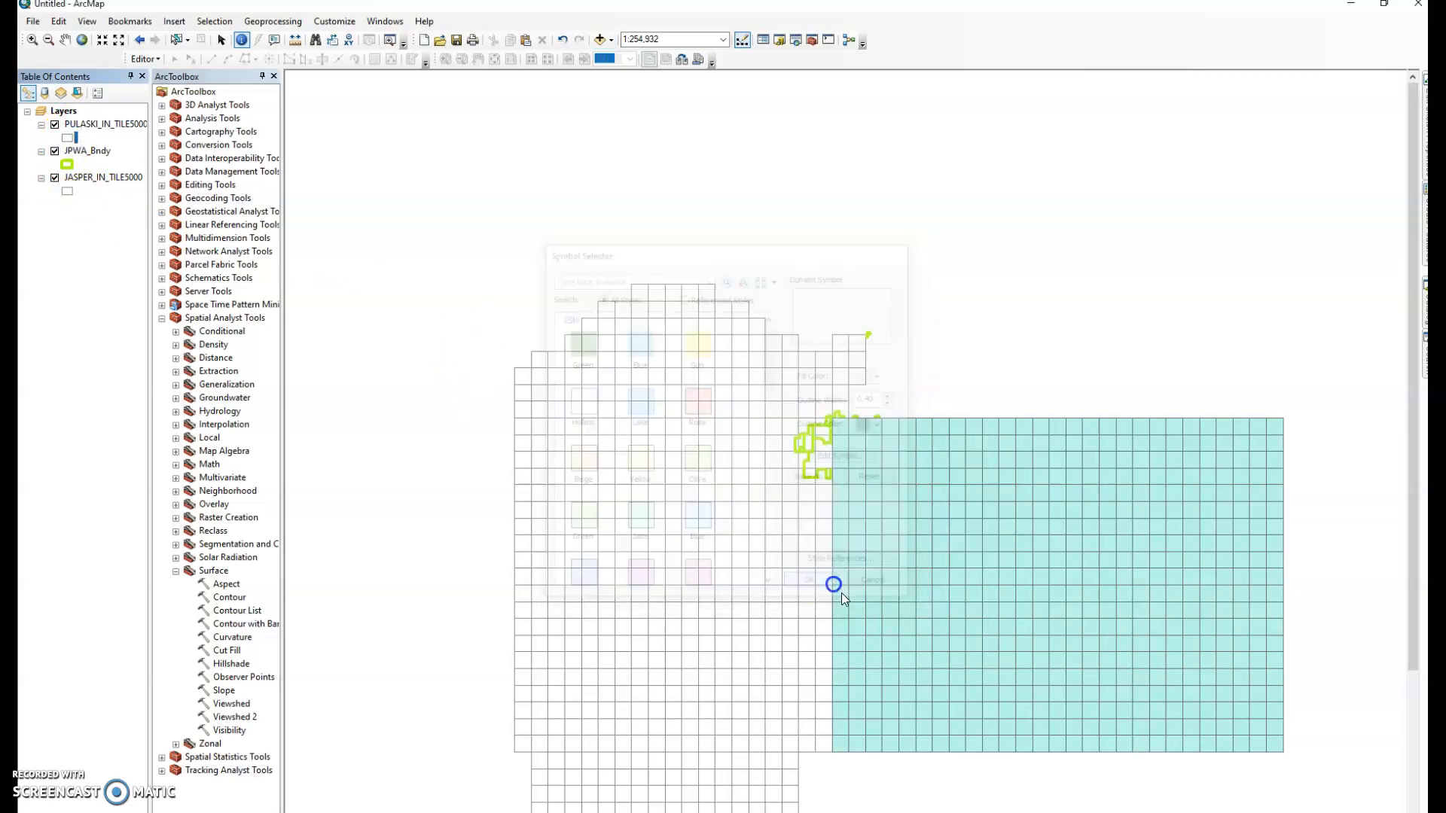
click(833, 585)
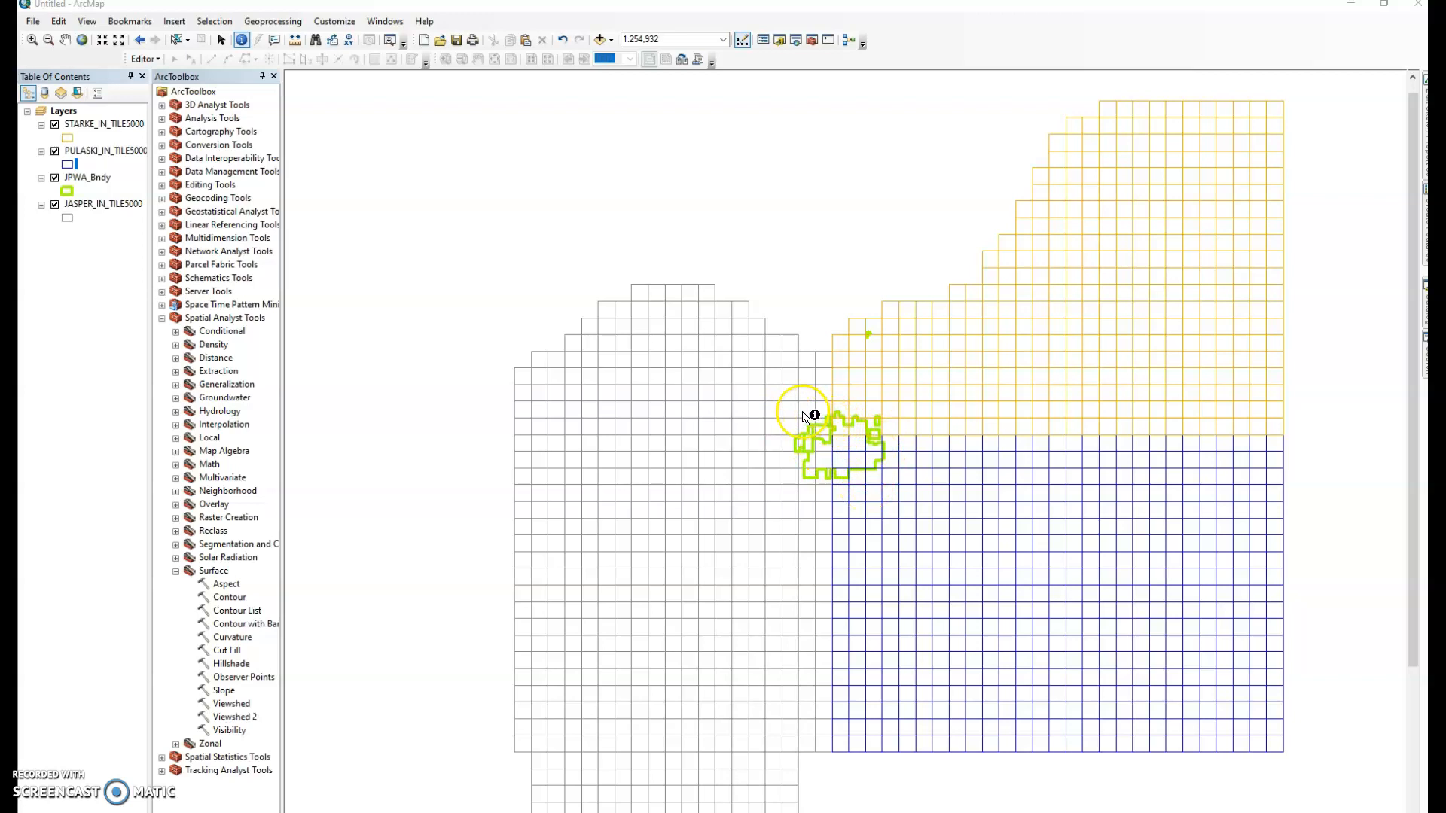
Identify the eight Starke tiles under the JPWA boundary, then return to Chrome's Starke tile index
drag(907, 478, 791, 410)
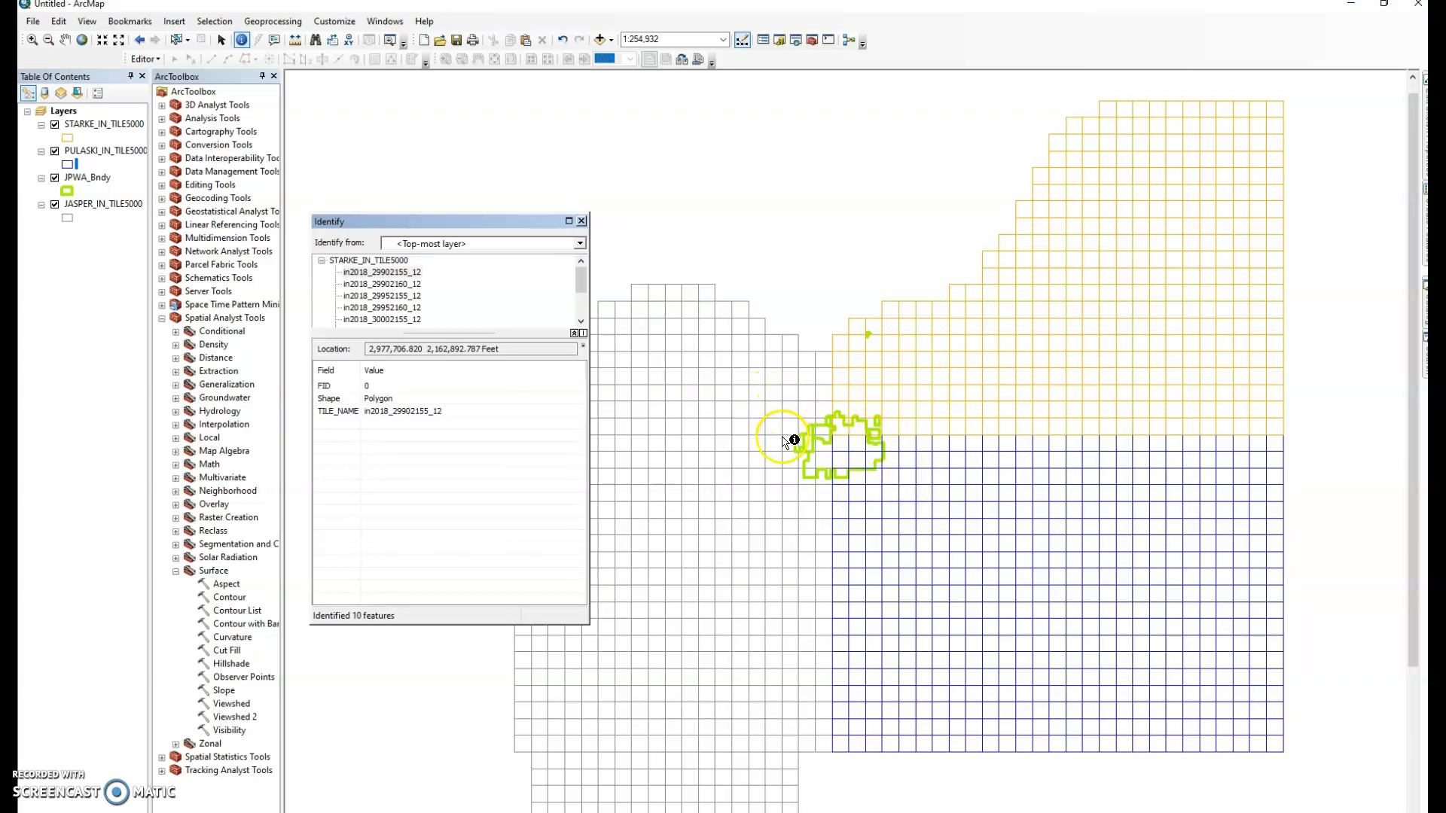
click(582, 221)
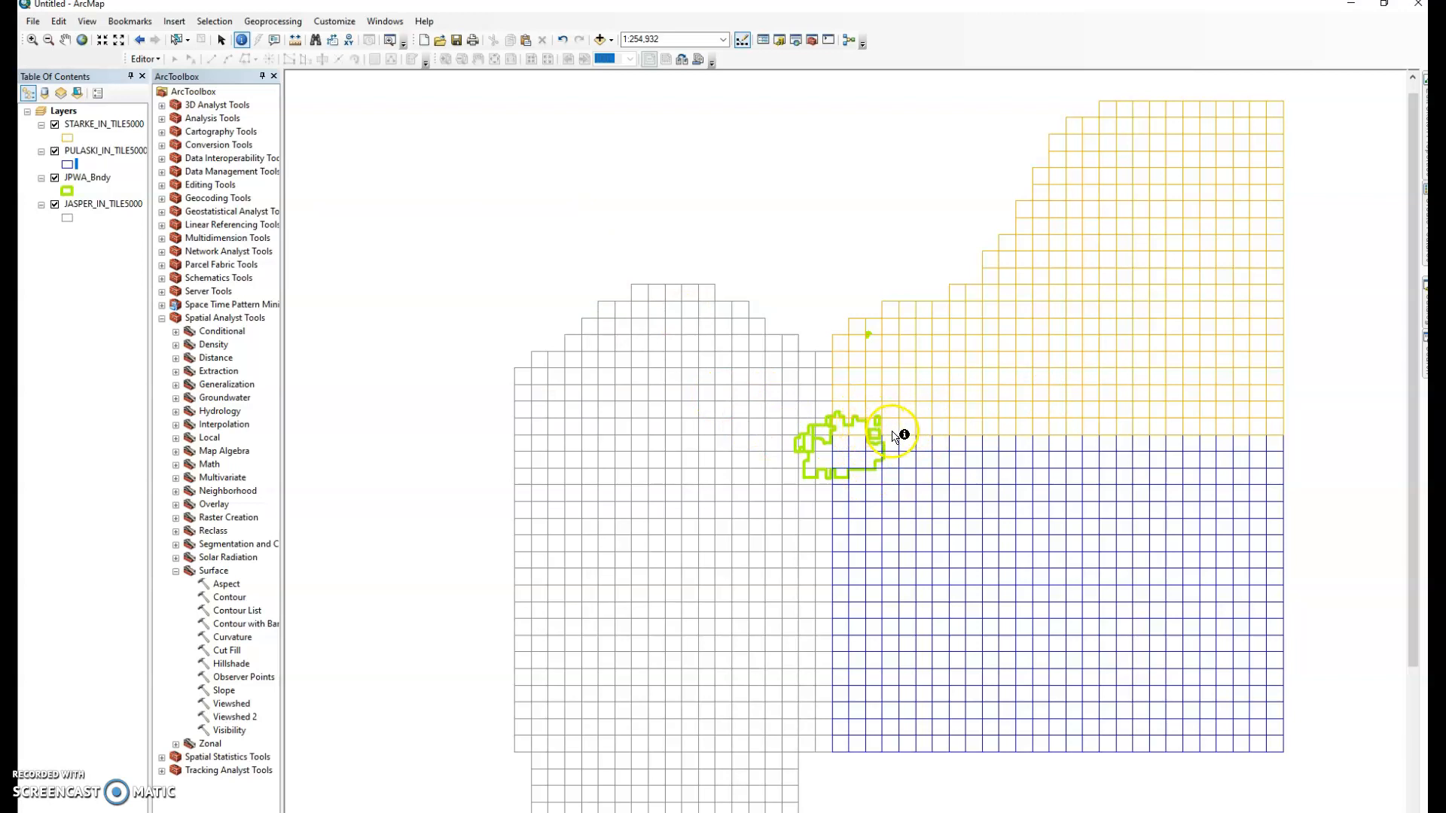
drag(890, 430, 840, 411)
drag(840, 410, 836, 412)
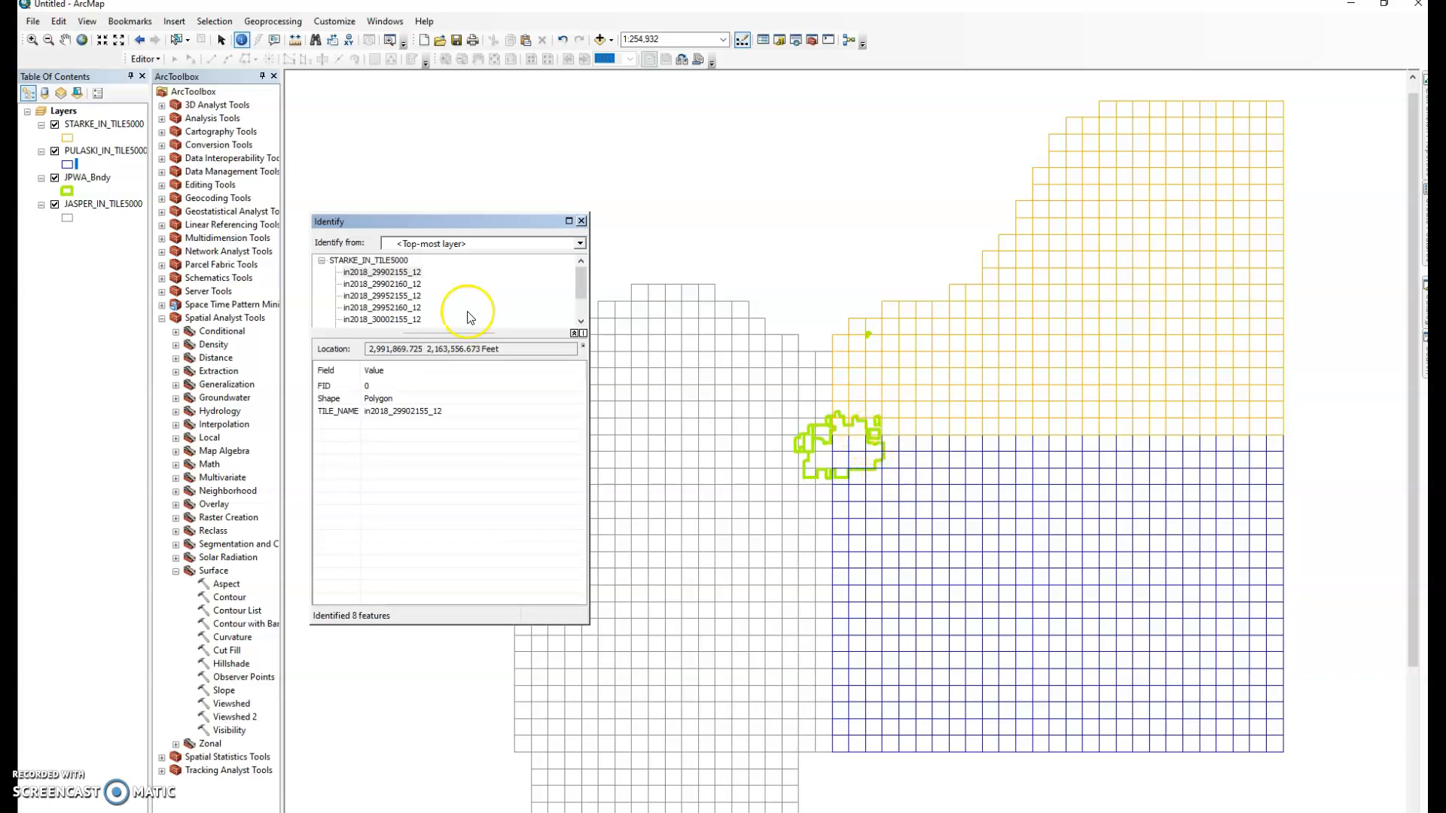
scroll(437, 309, down, 1)
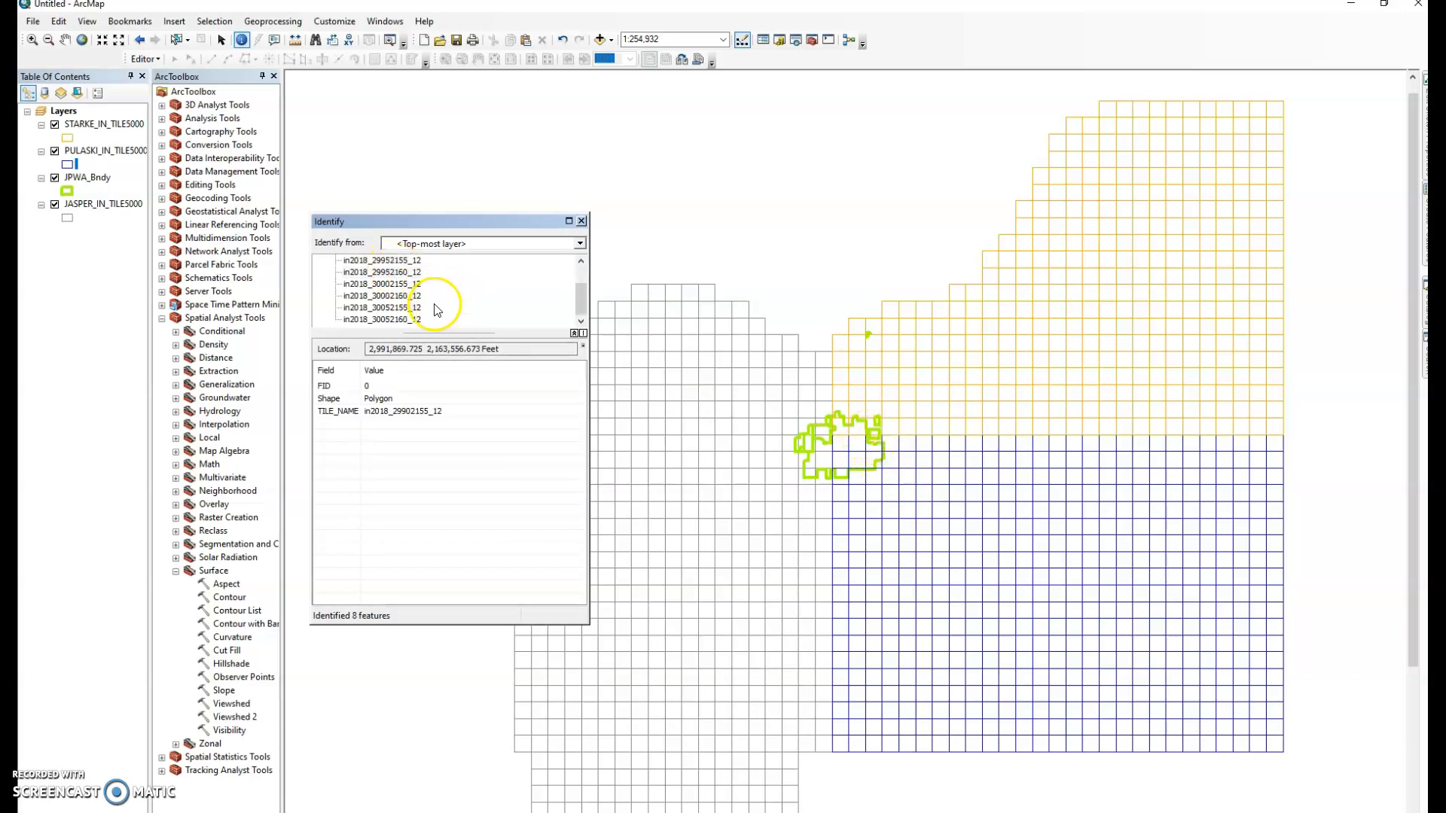
scroll(436, 311, up, 1)
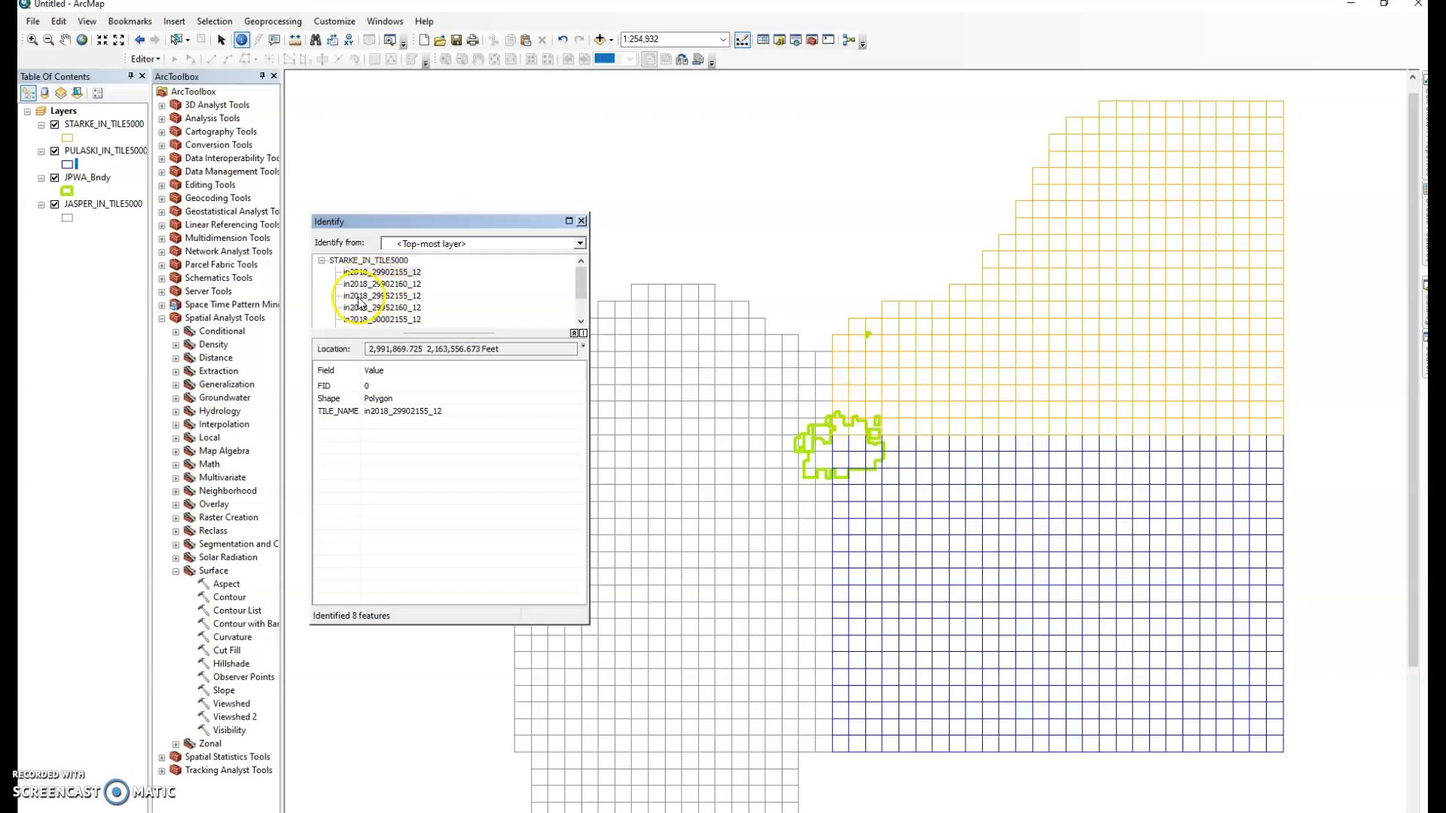
scroll(364, 322, down, 1)
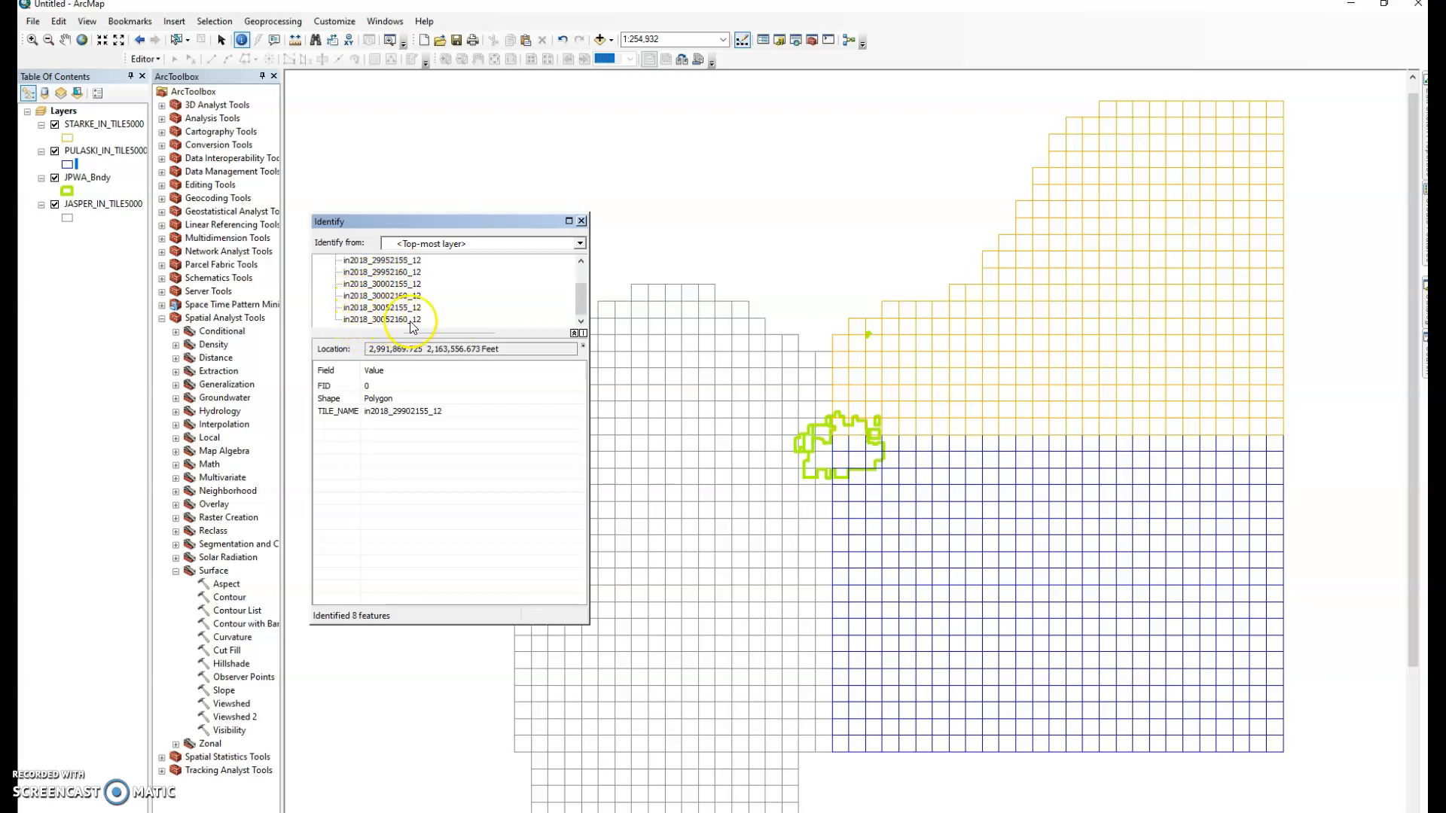
drag(488, 336, 490, 413)
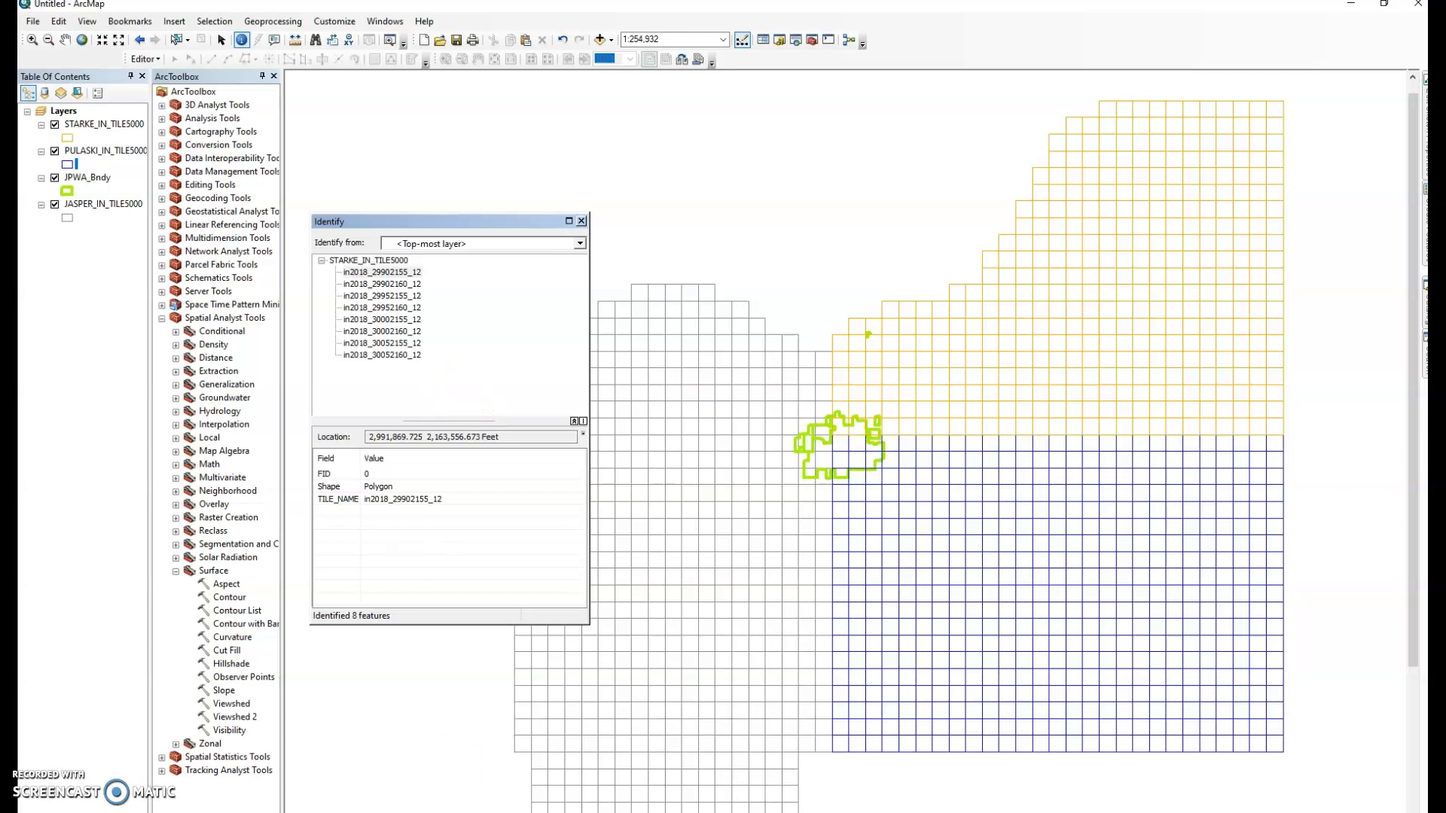
click(527, 787)
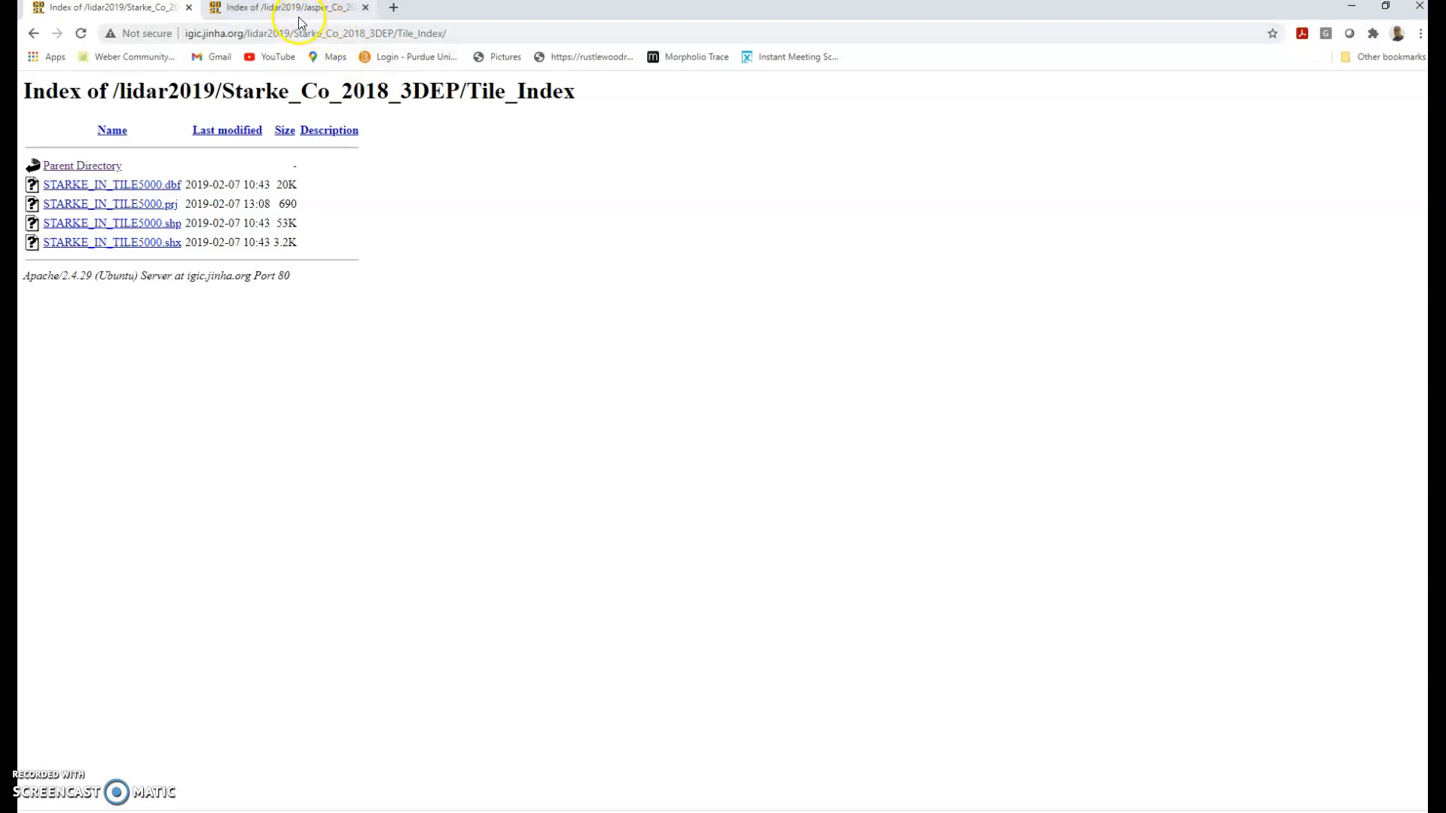
Open Starke's Elev18_DemImgSPW_IN .img listing and narrow Chrome to sit beside ArcMap
click(33, 33)
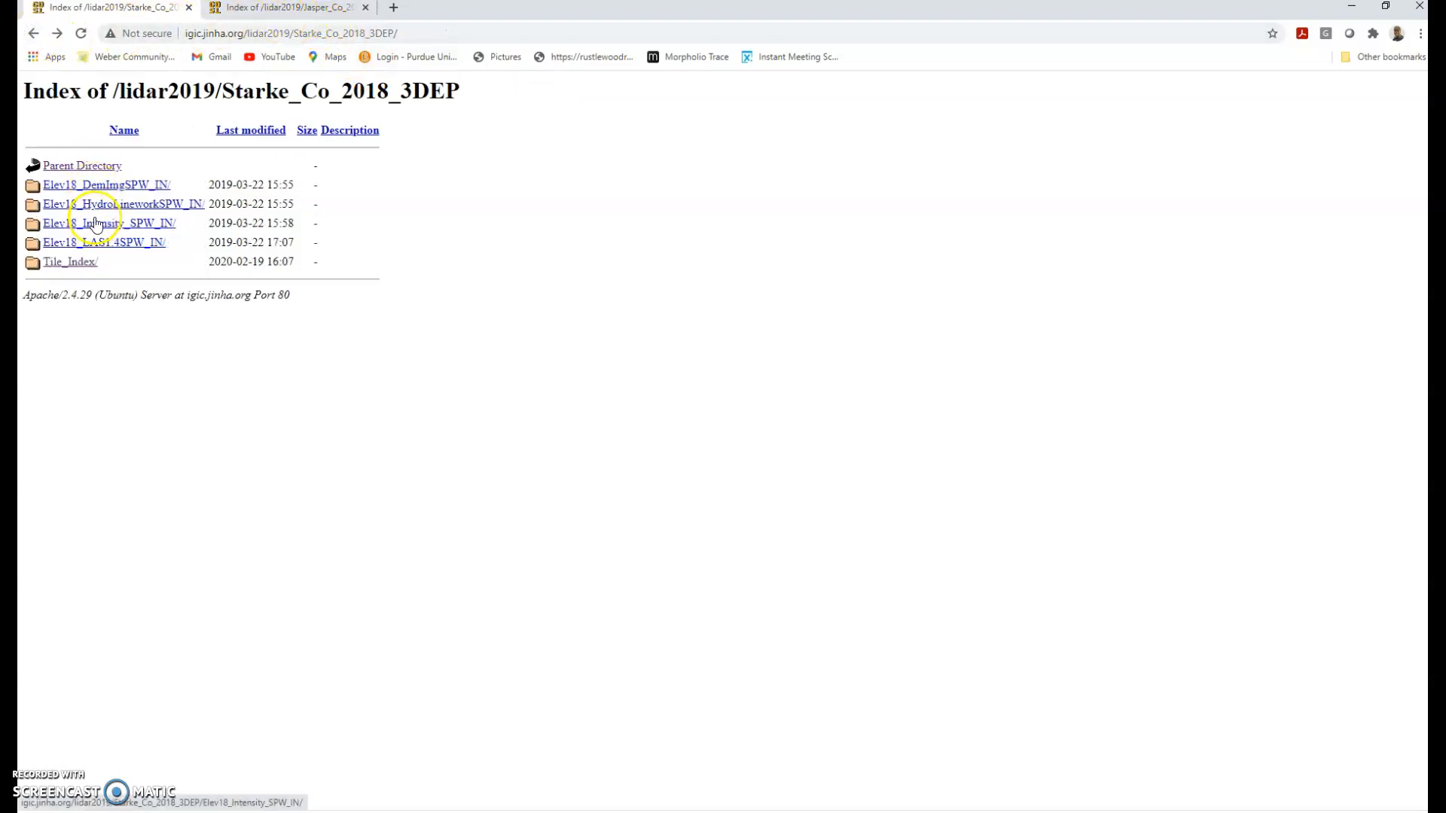
click(127, 187)
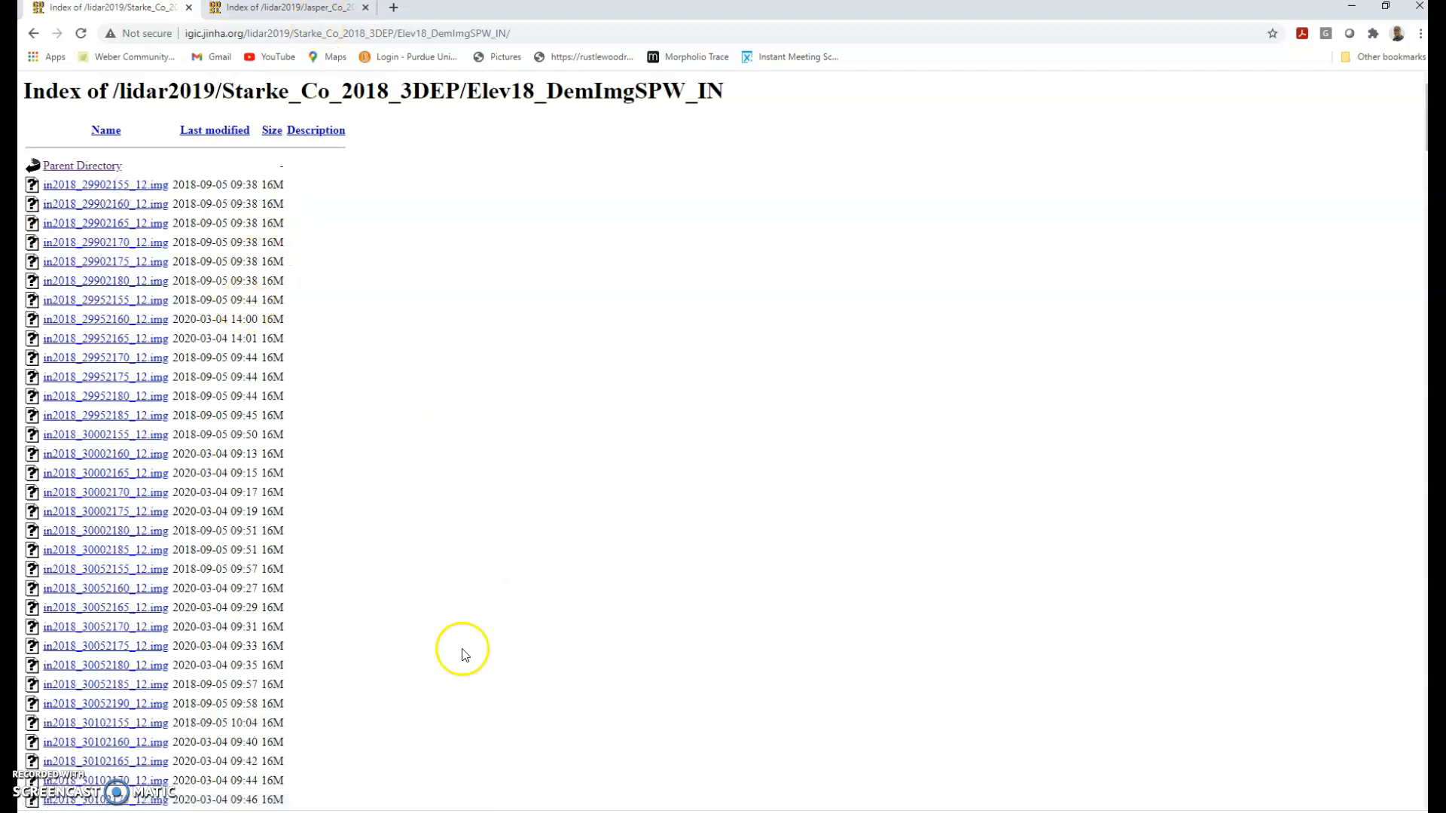
click(1385, 6)
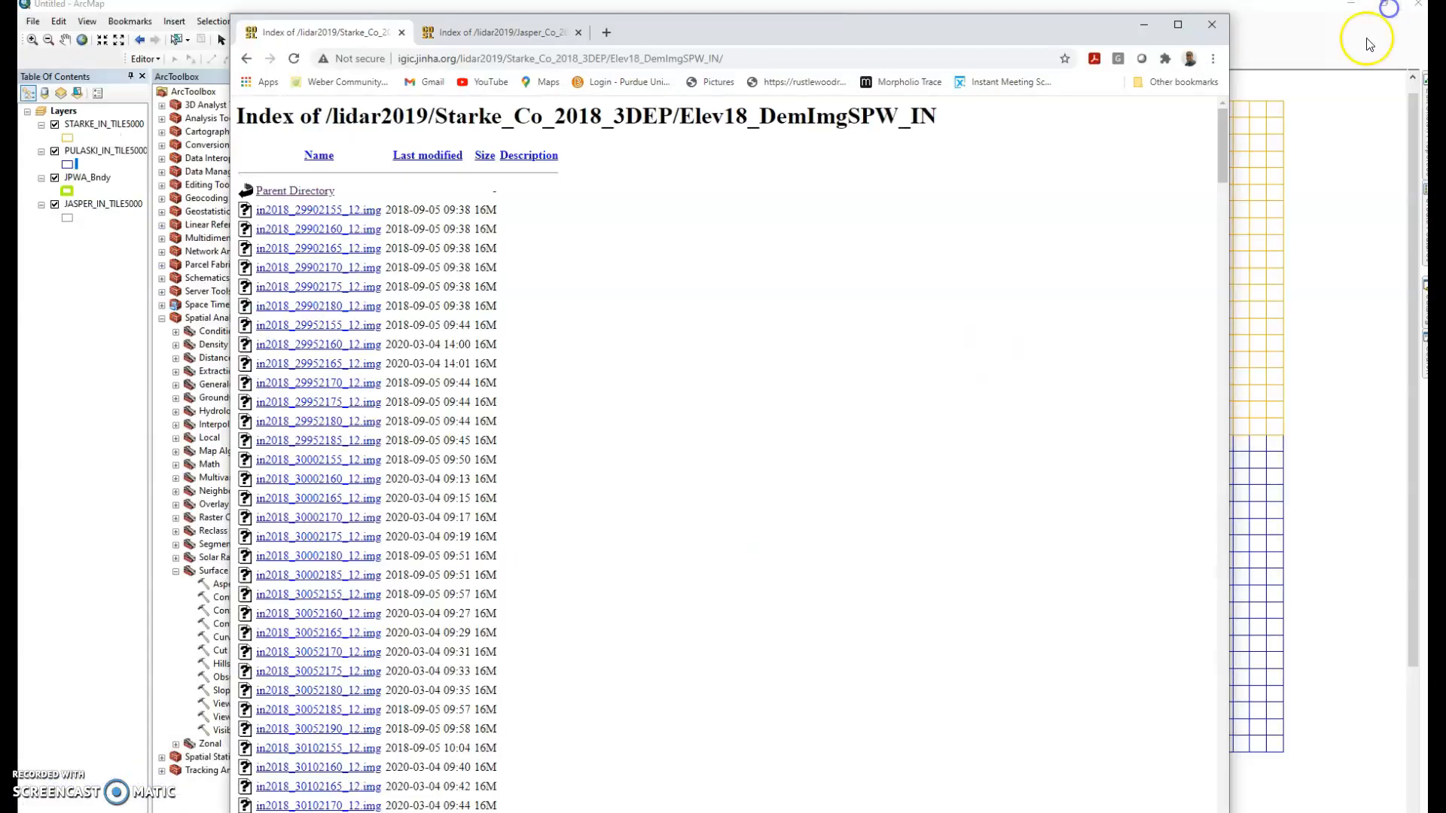
drag(230, 268, 683, 275)
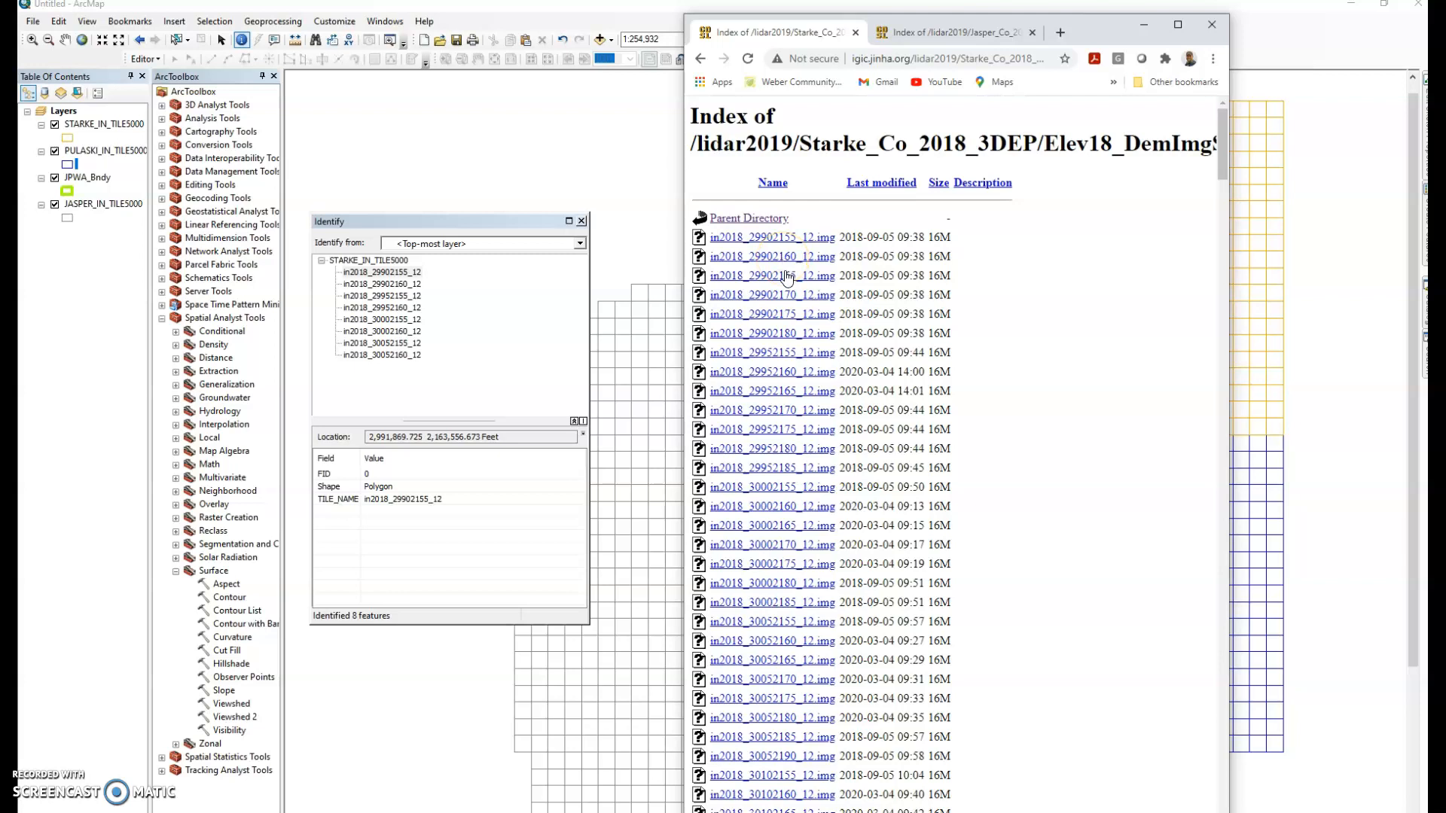
Save in2018_29902155_12.img into 03_JasperPulaski and bring ArcMap back to the front
click(788, 283)
right_click(780, 241)
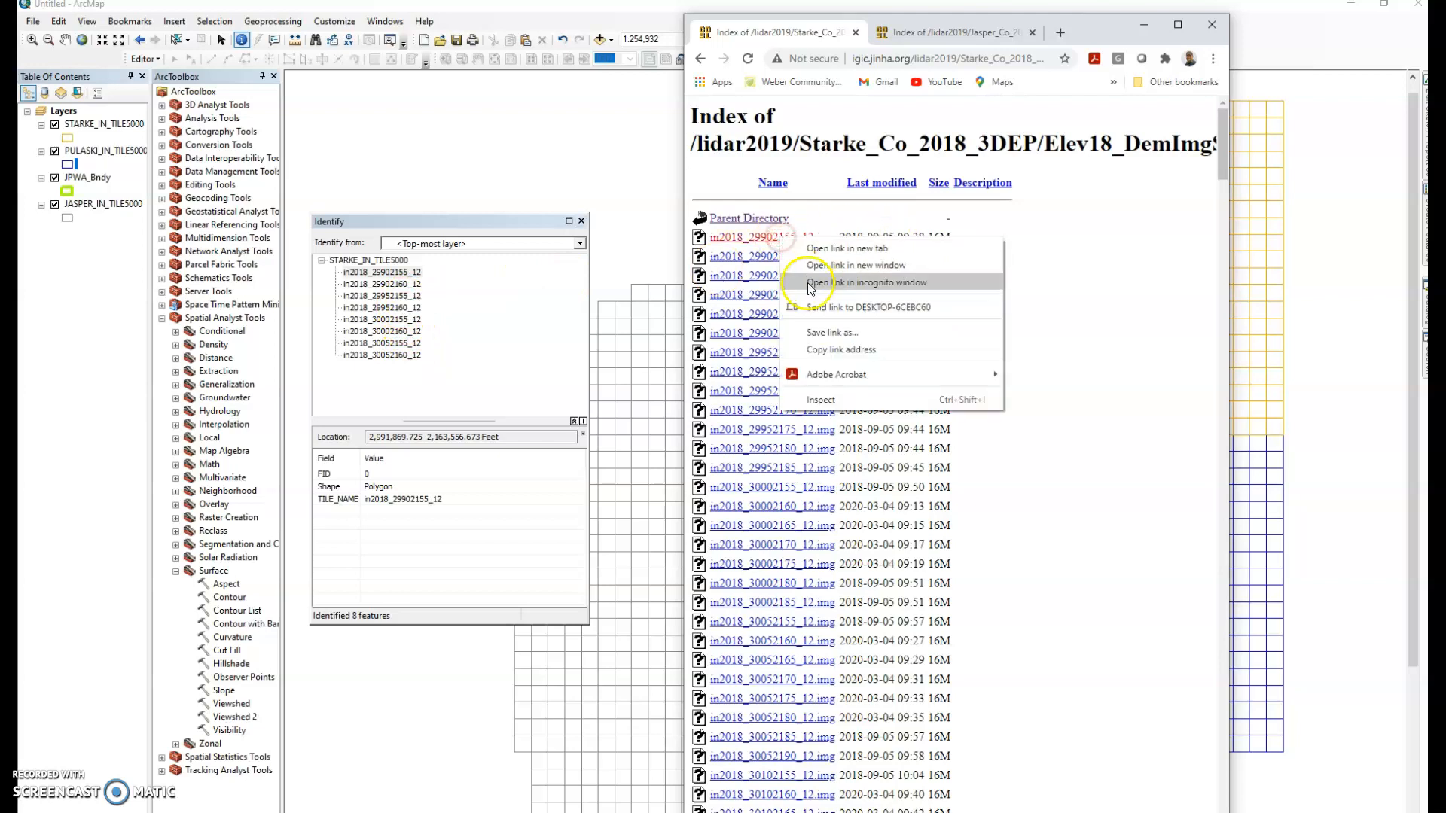
click(838, 335)
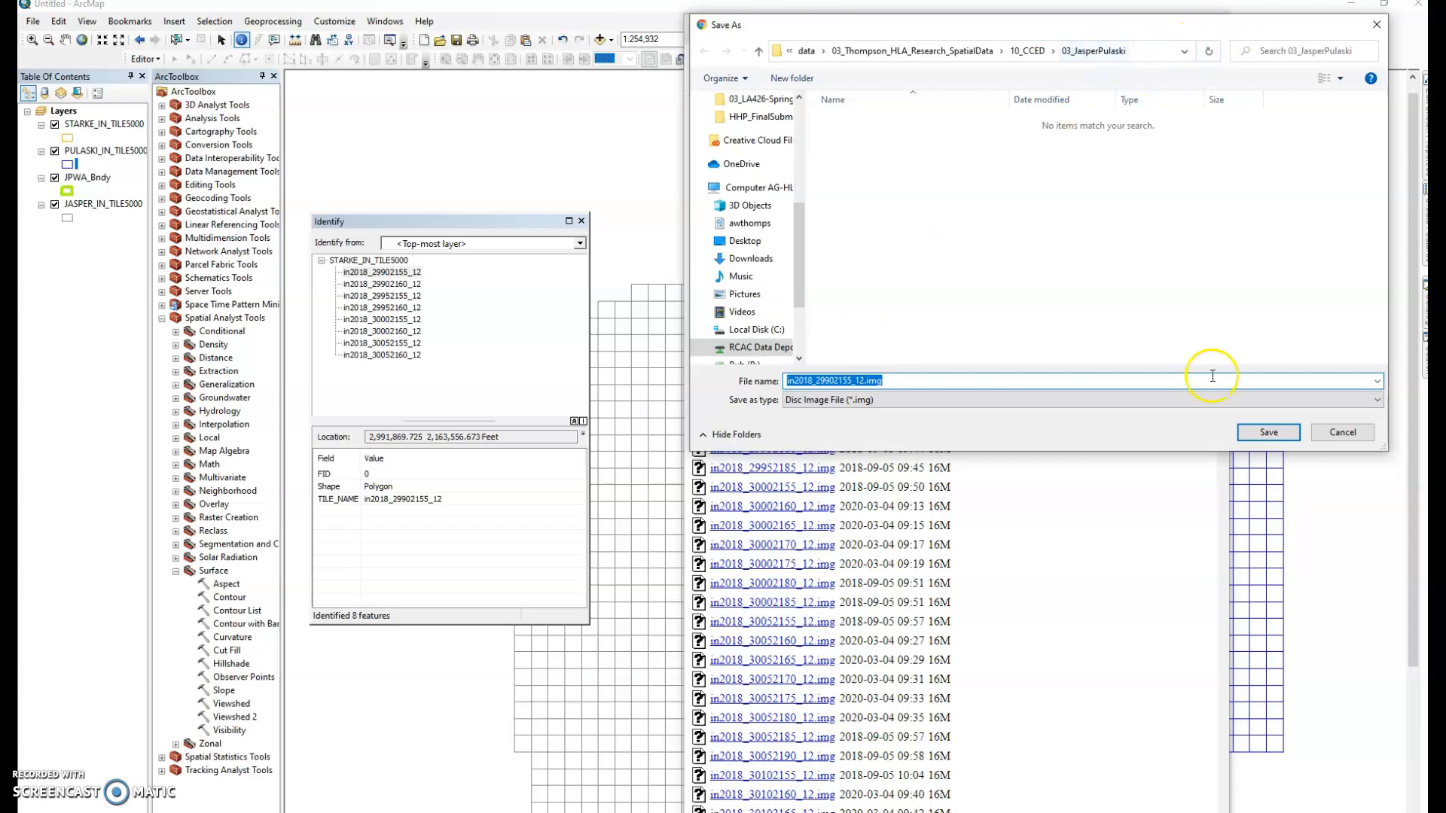
click(1267, 433)
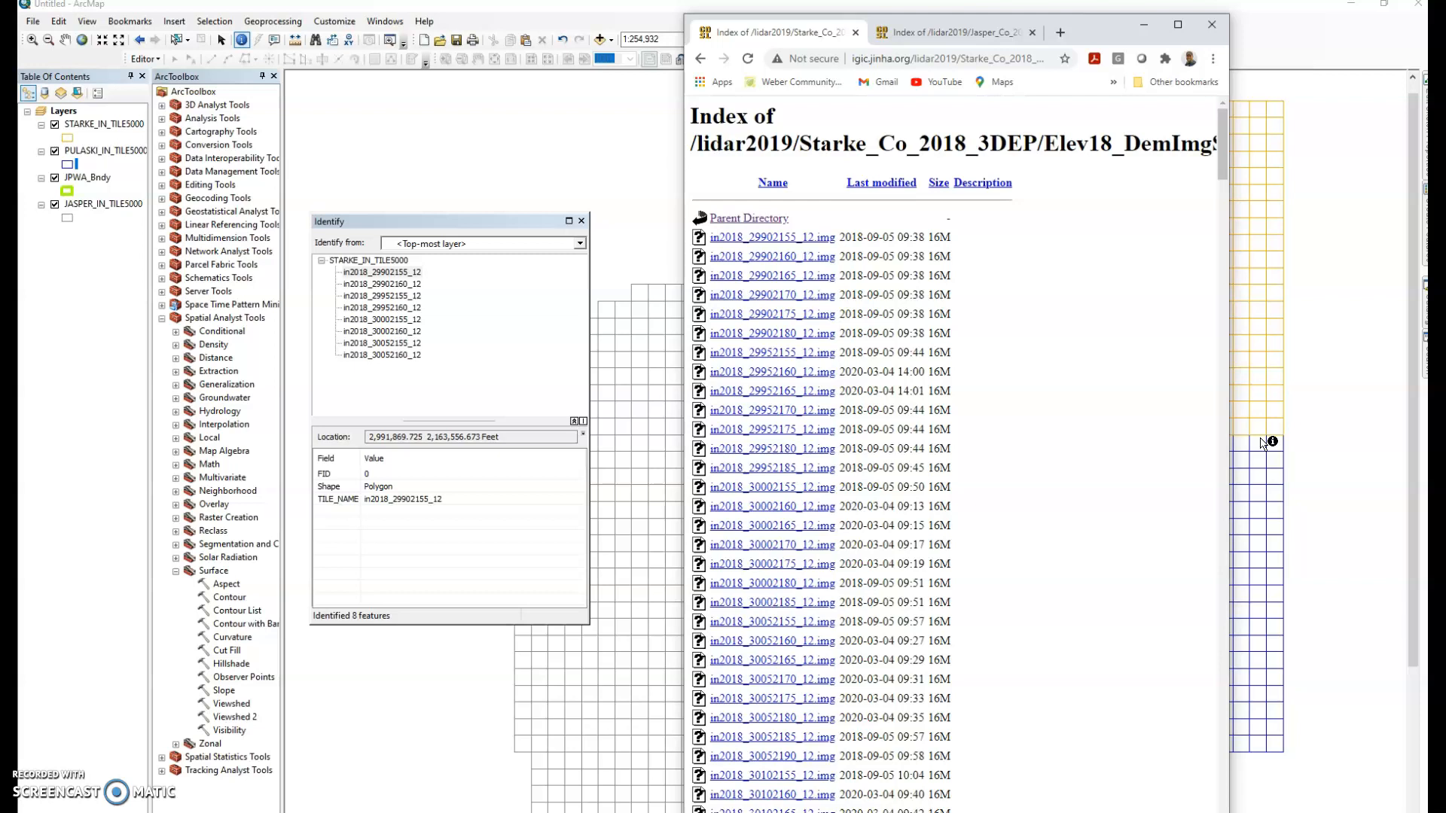
click(1351, 383)
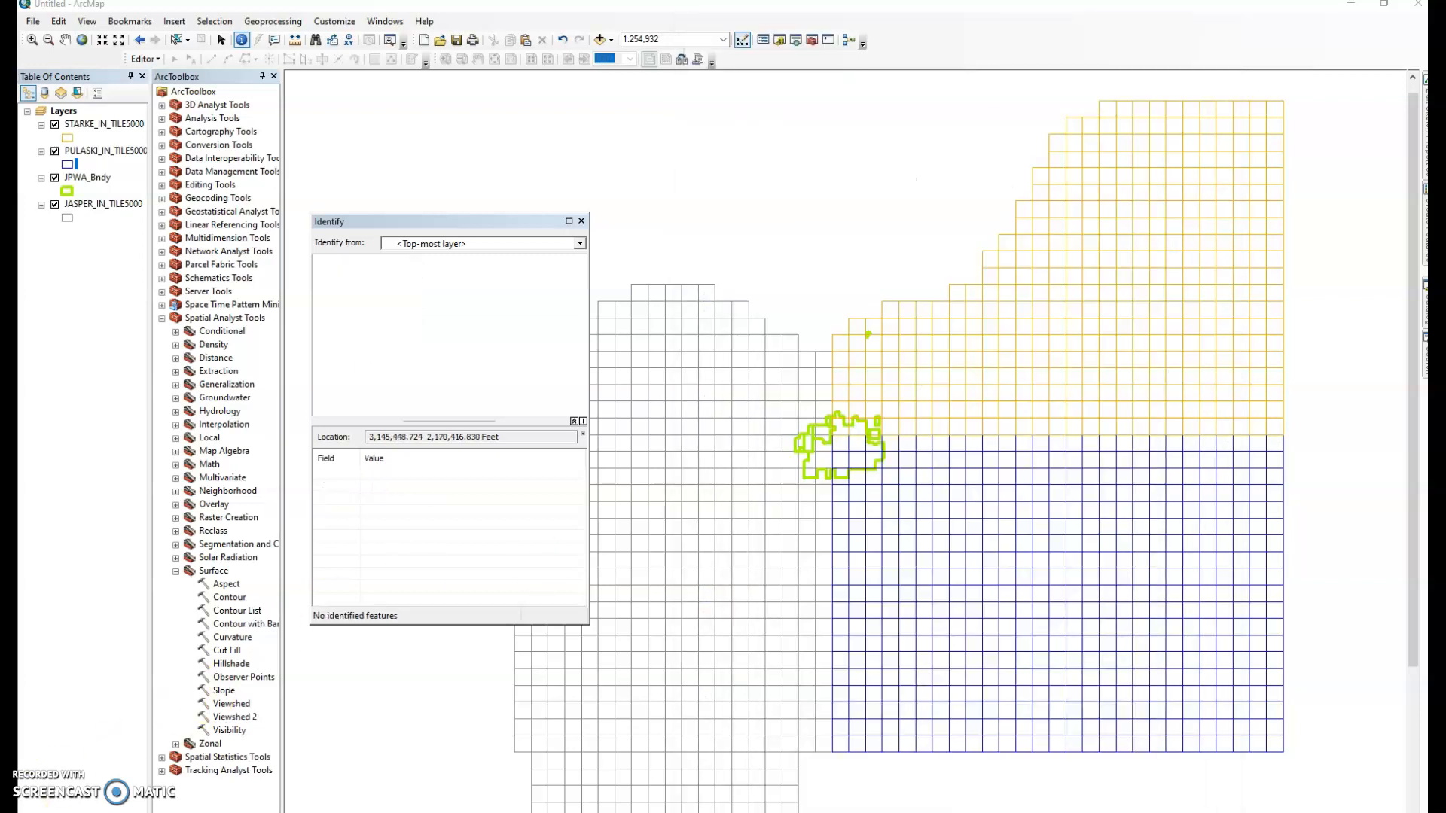
Add the eight in2018 .img elevation tiles through Add Data, answering Yes to build pyramids
click(600, 39)
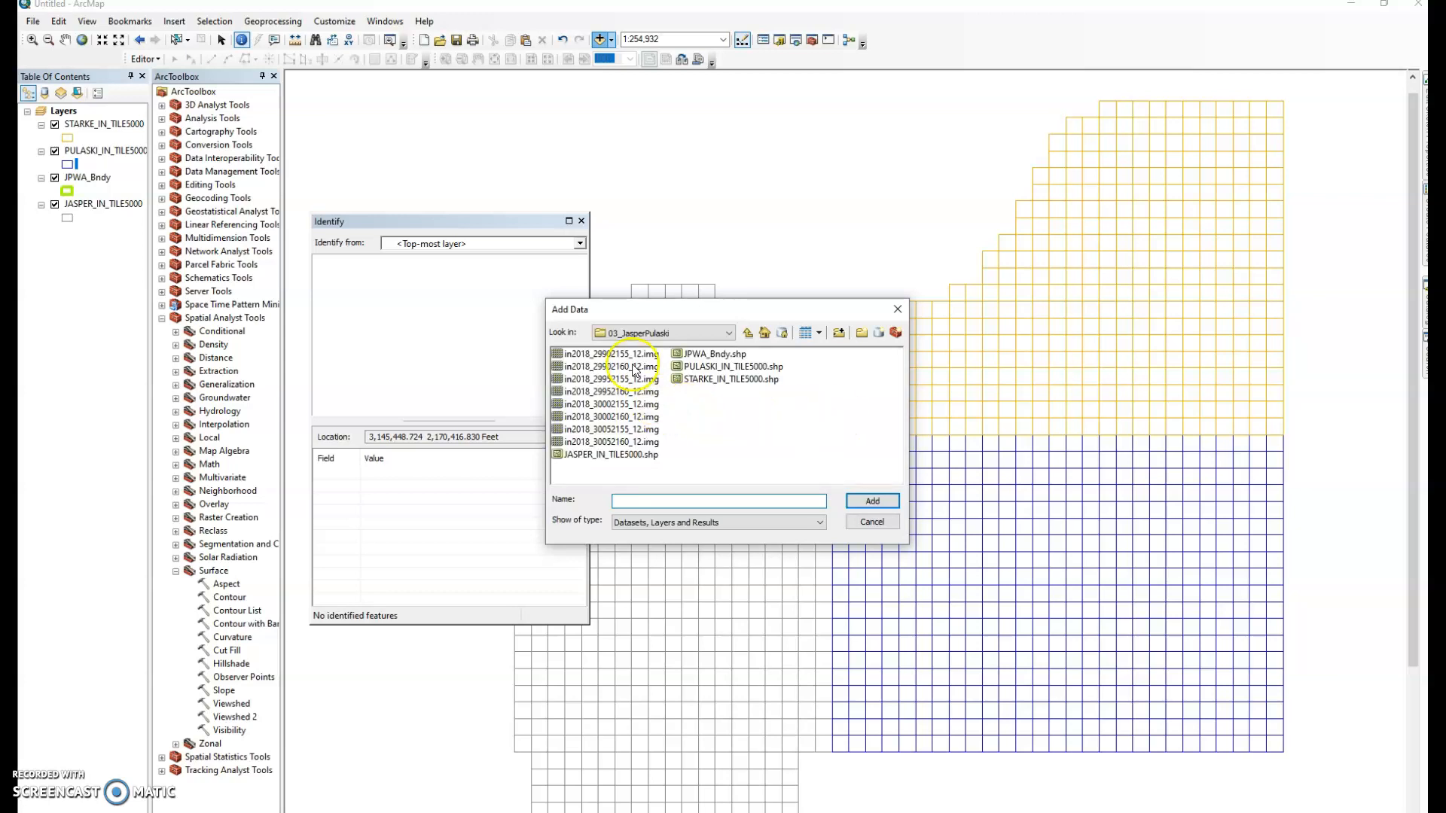
click(612, 354)
shift+click(634, 443)
click(872, 501)
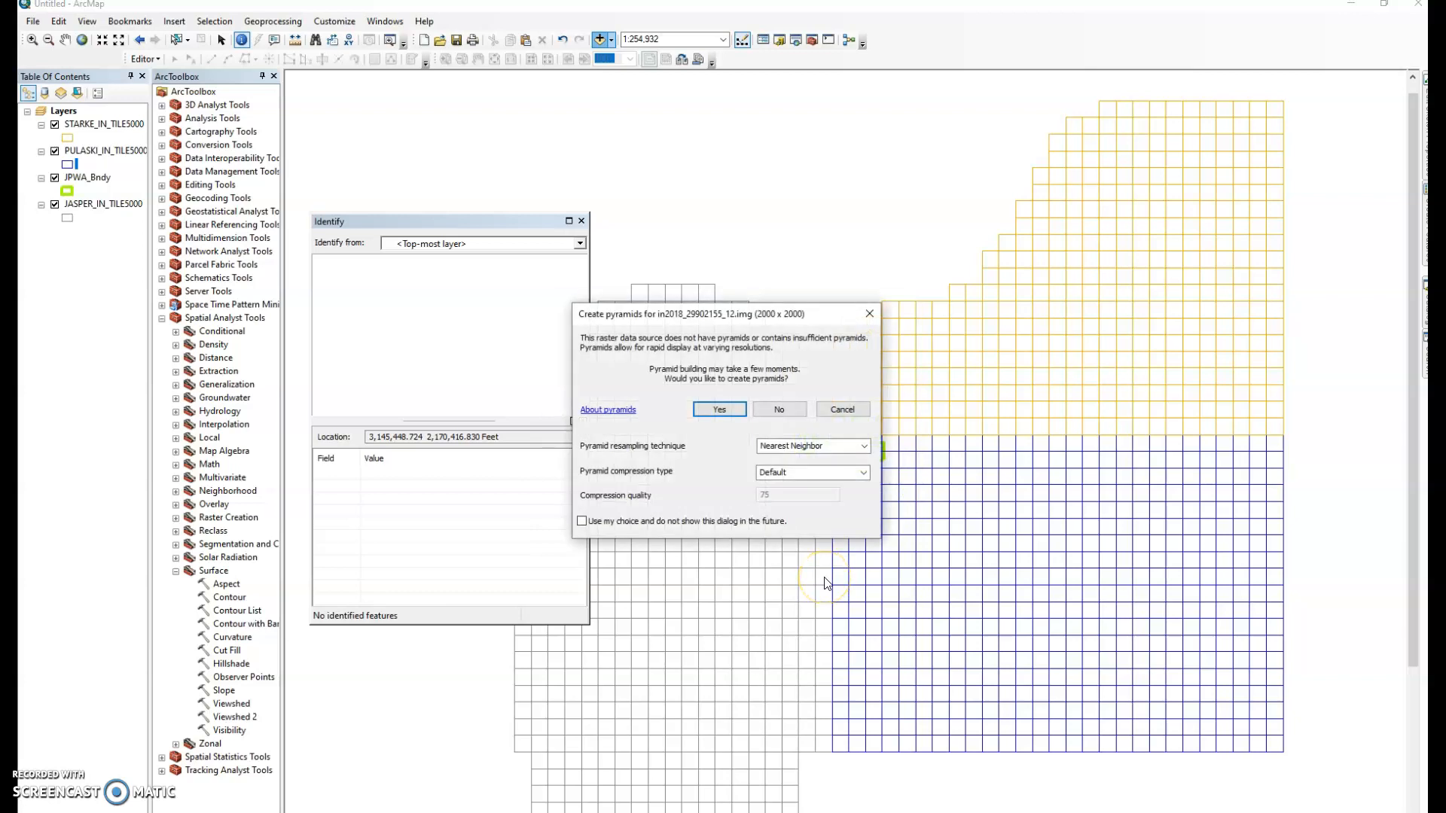
click(698, 412)
click(737, 413)
click(730, 407)
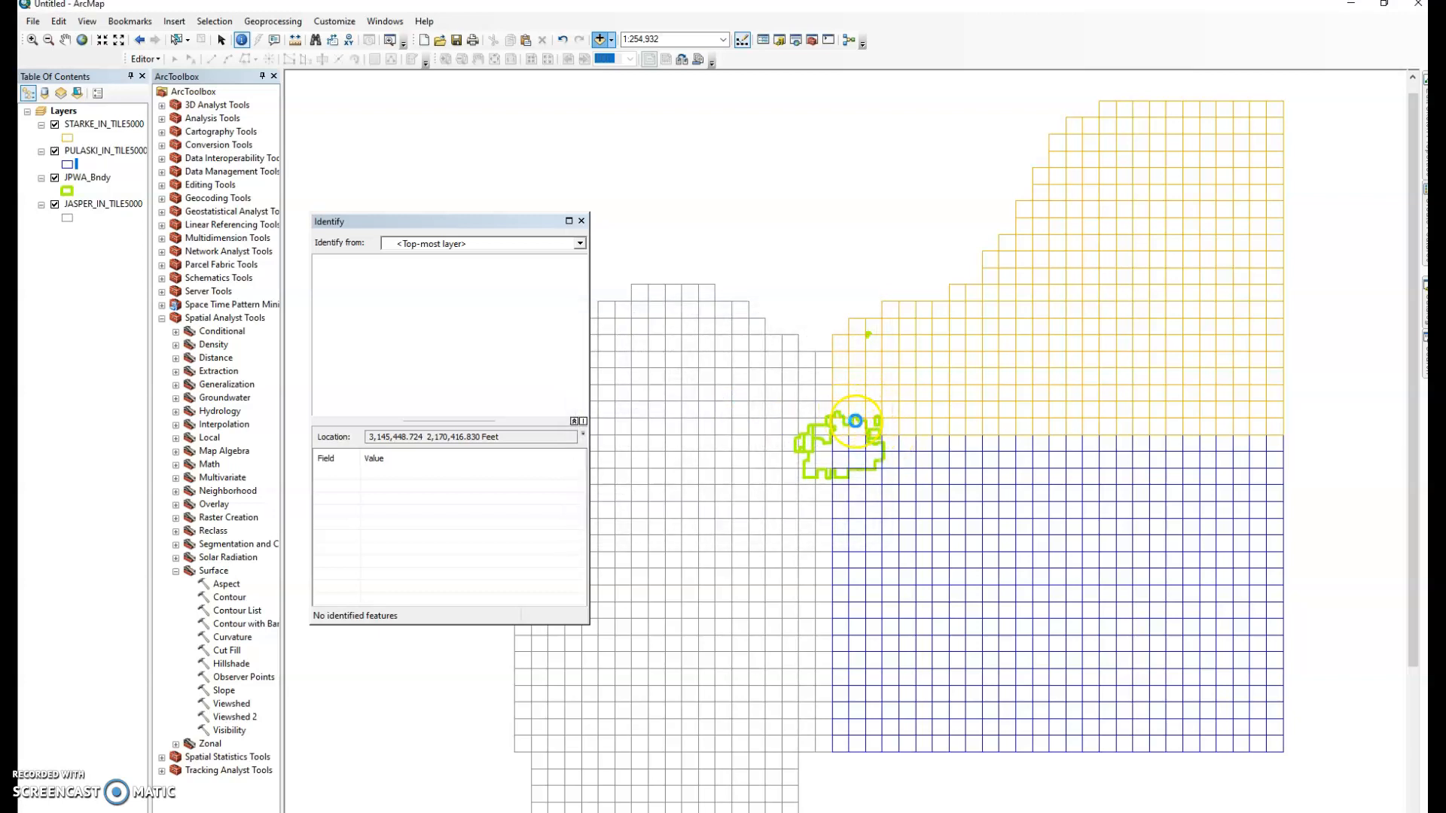
click(717, 410)
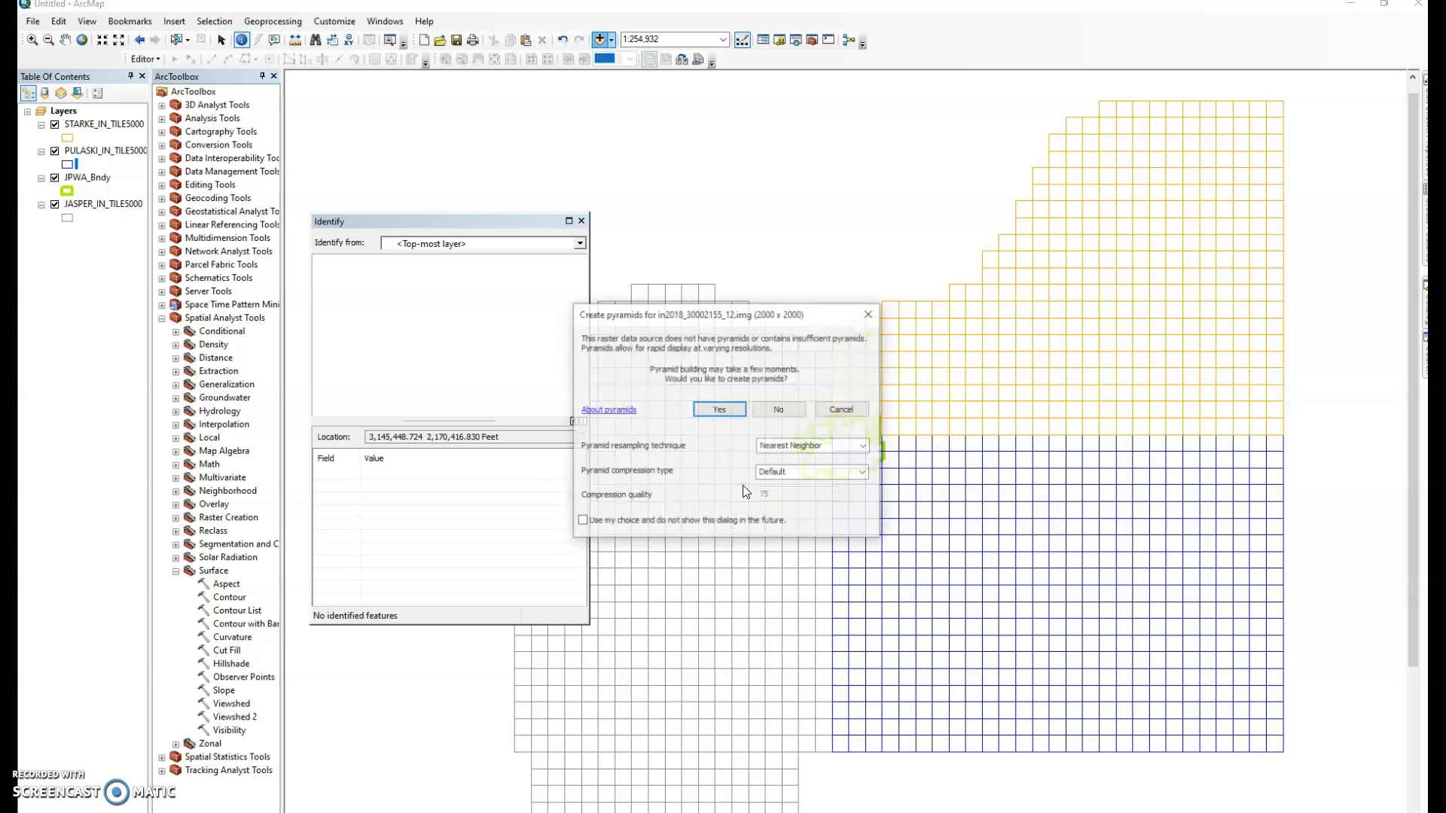
click(701, 407)
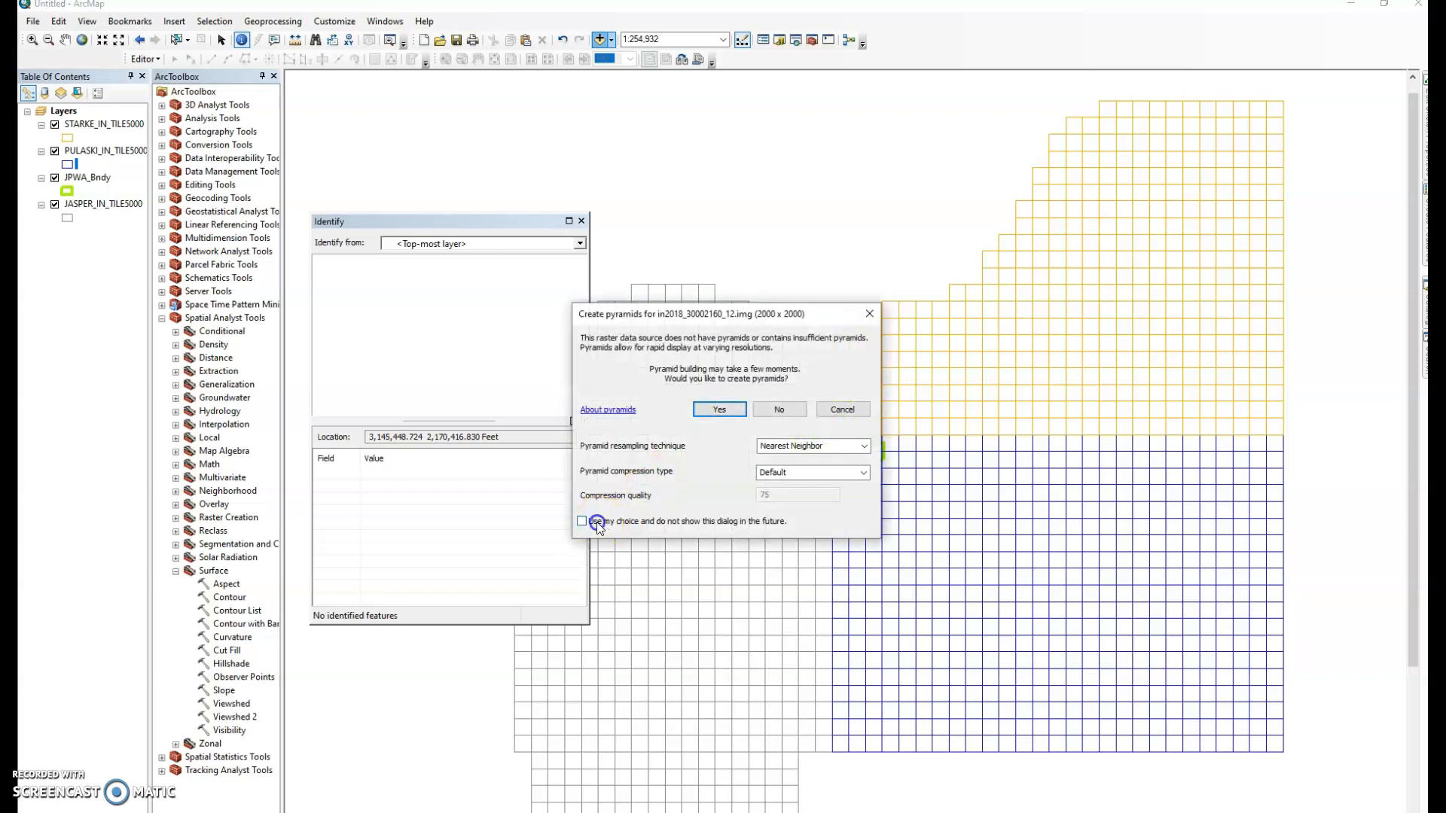
click(722, 409)
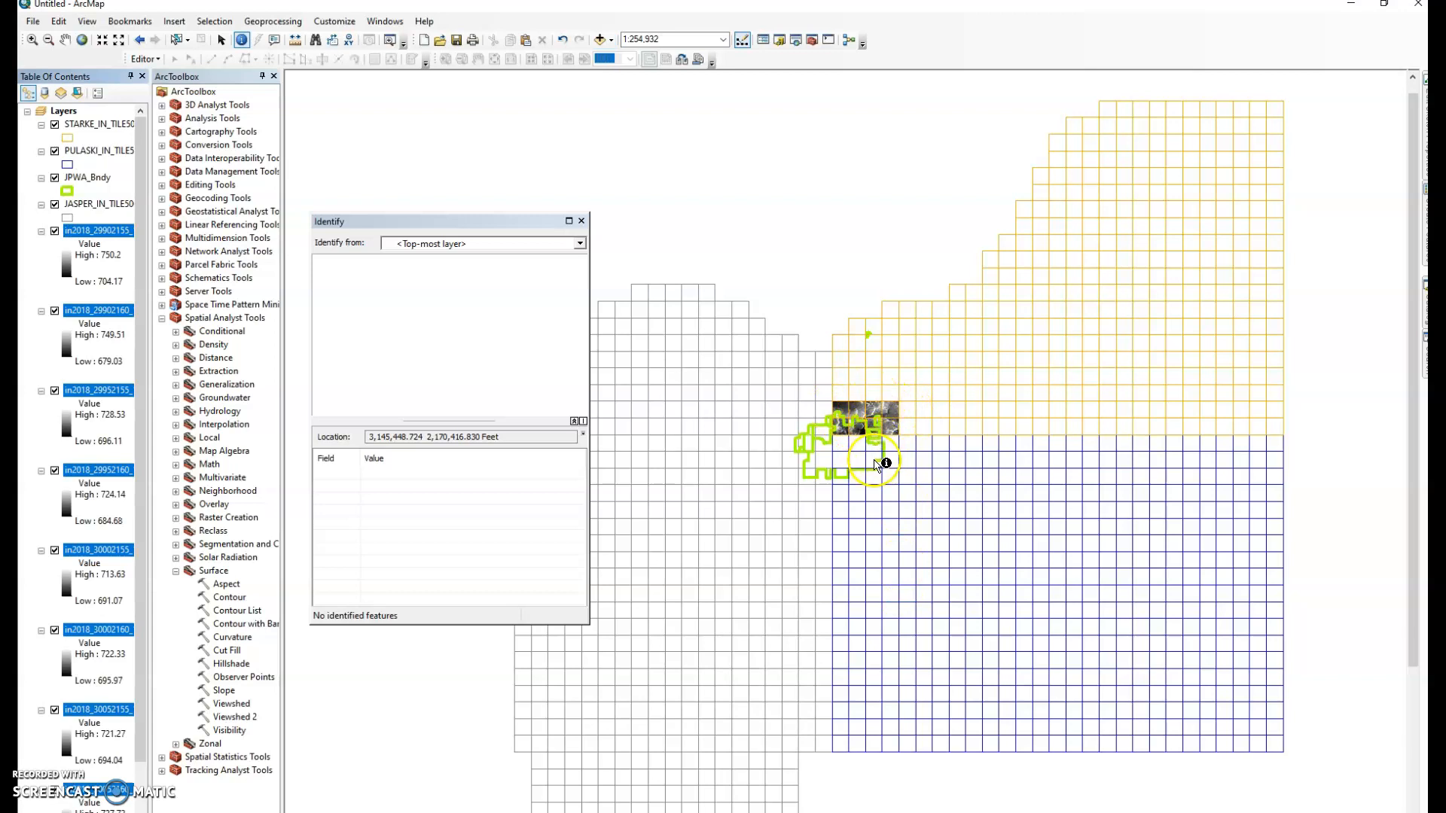
Zoom to the raster tiles and identify elevations from in2018_29902155_12.img
right_click(94, 231)
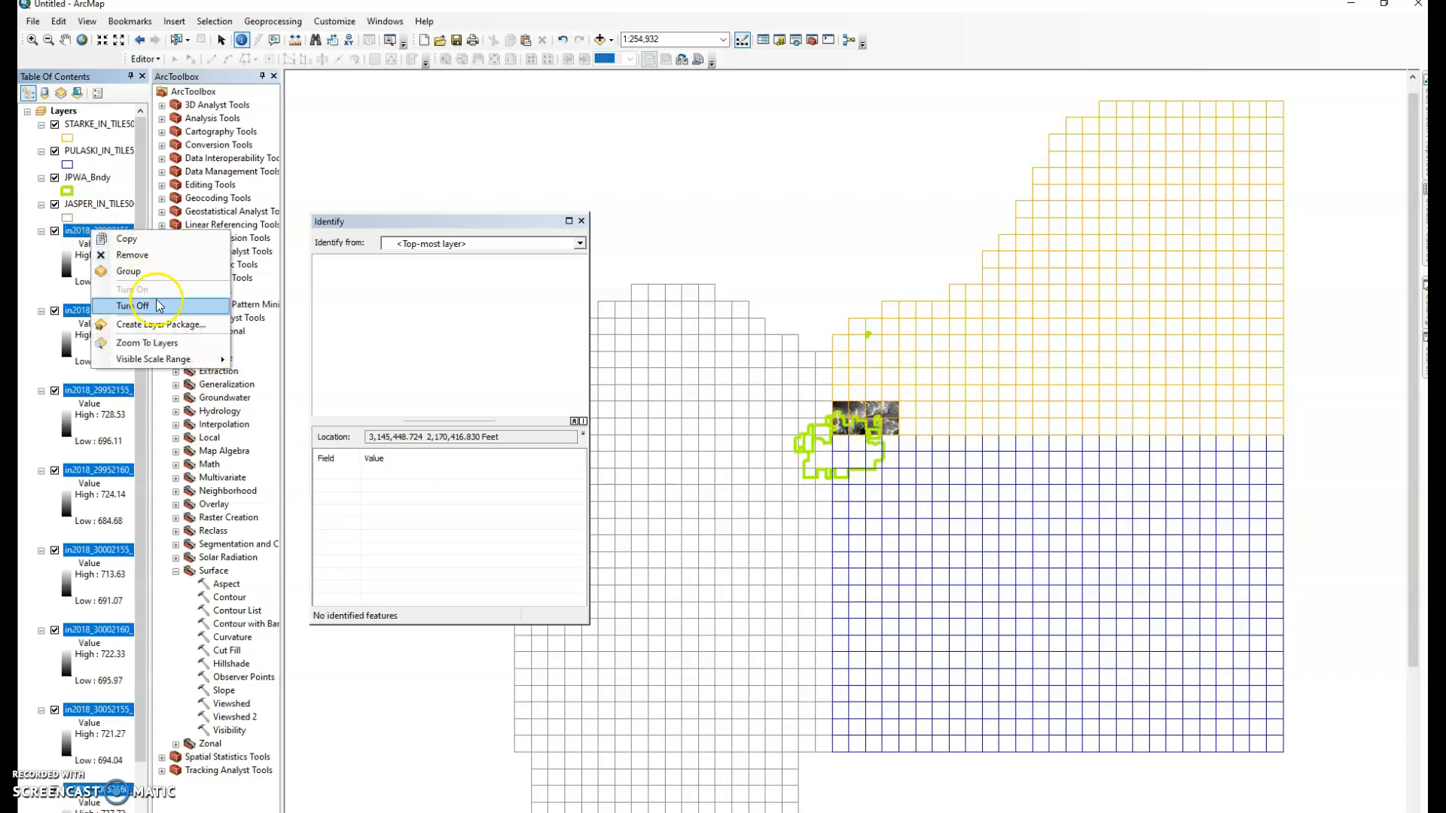
click(147, 344)
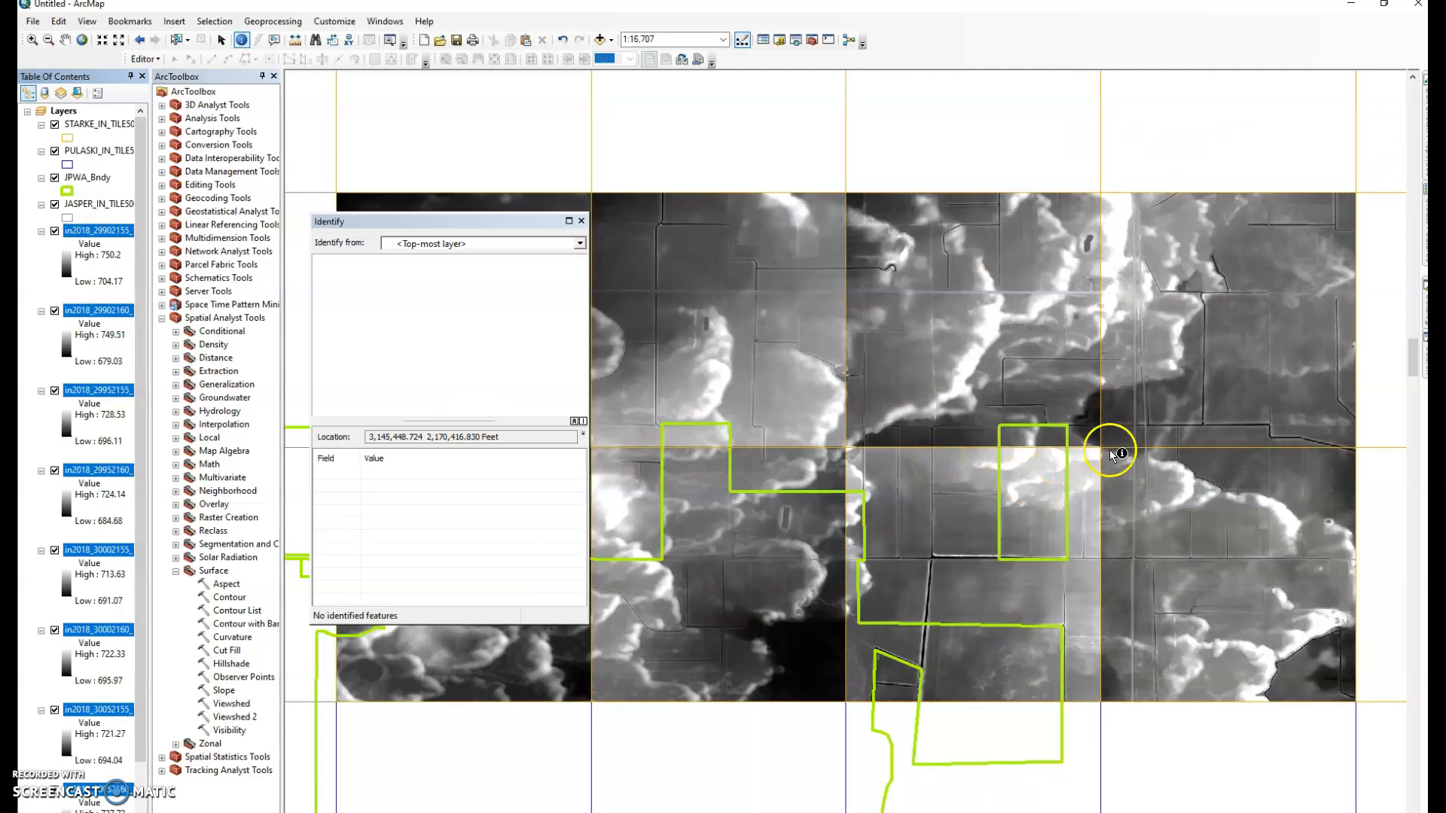
click(1188, 395)
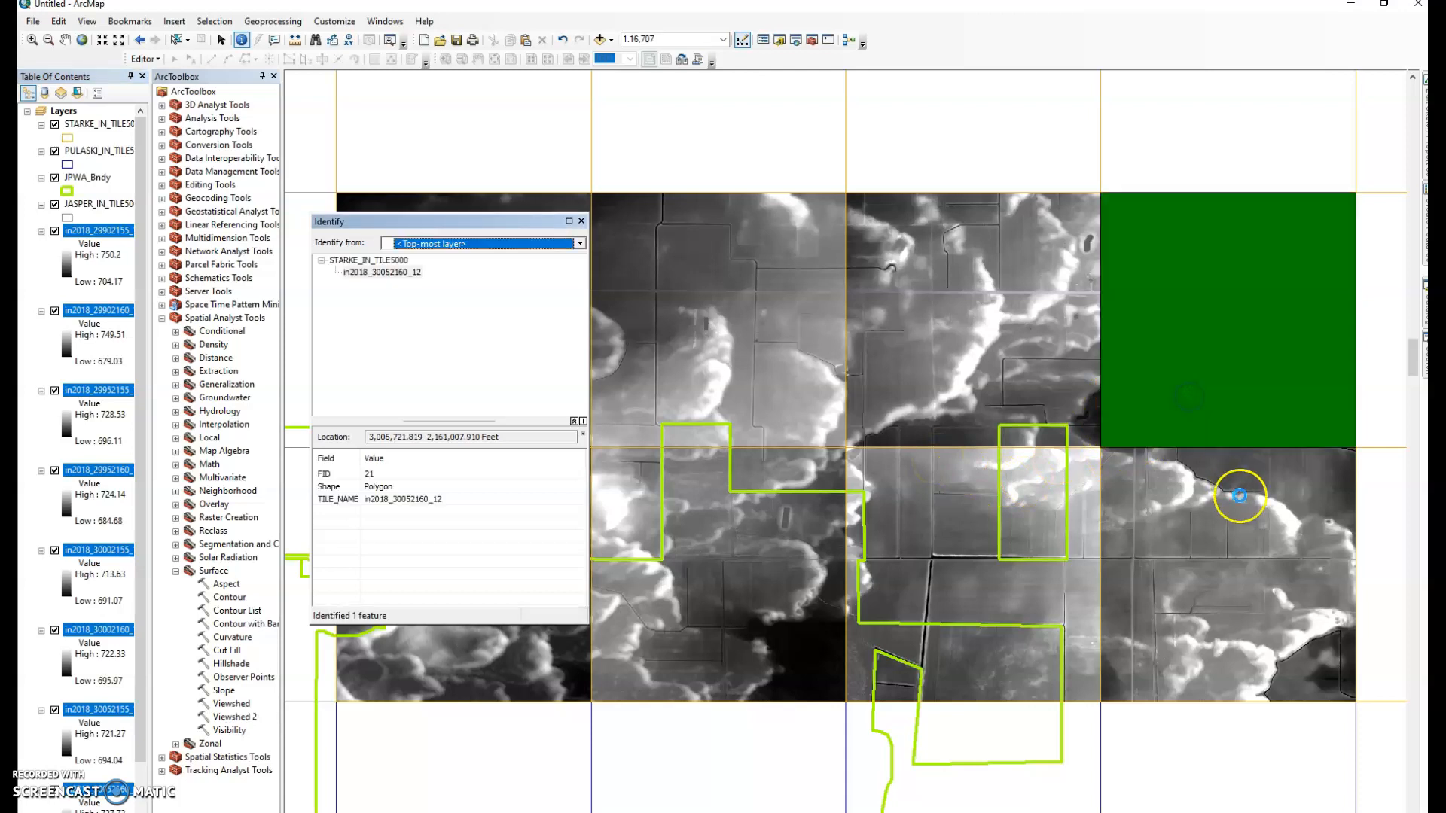
click(474, 251)
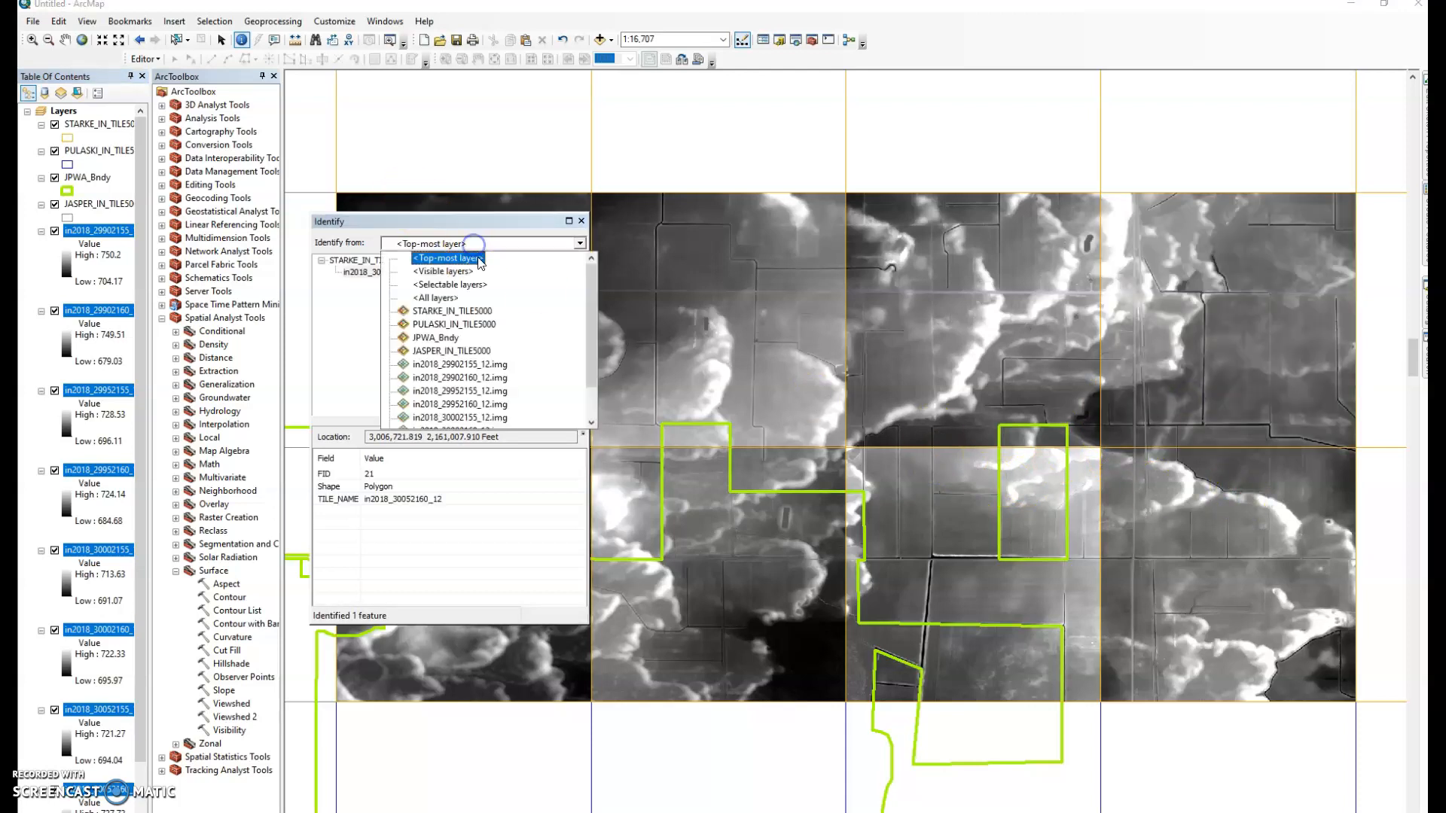
click(486, 367)
click(1235, 398)
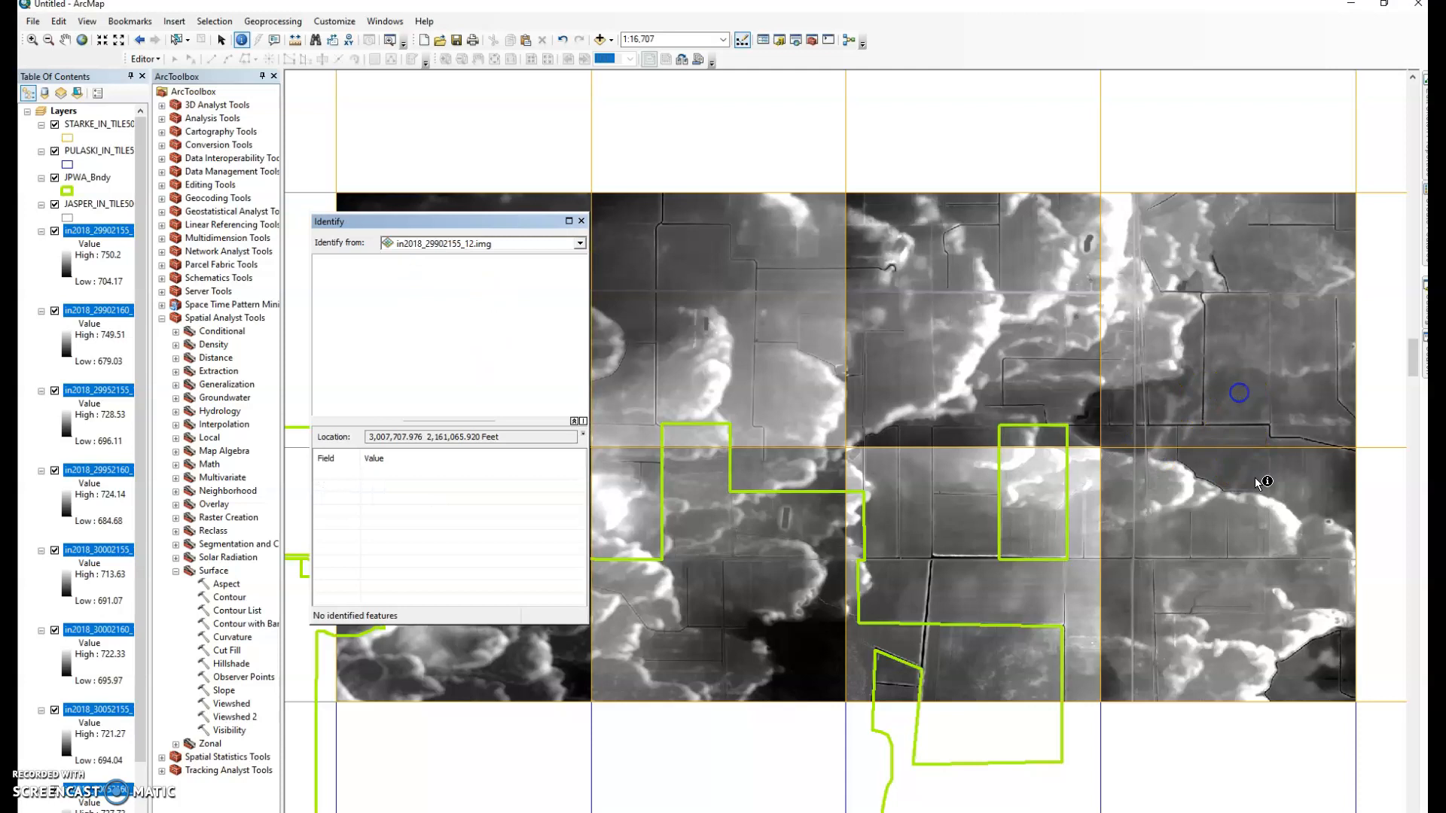
click(1231, 338)
Zoom out to 1:50,000 and identify Jasper tile in2018_29752130_12
click(581, 221)
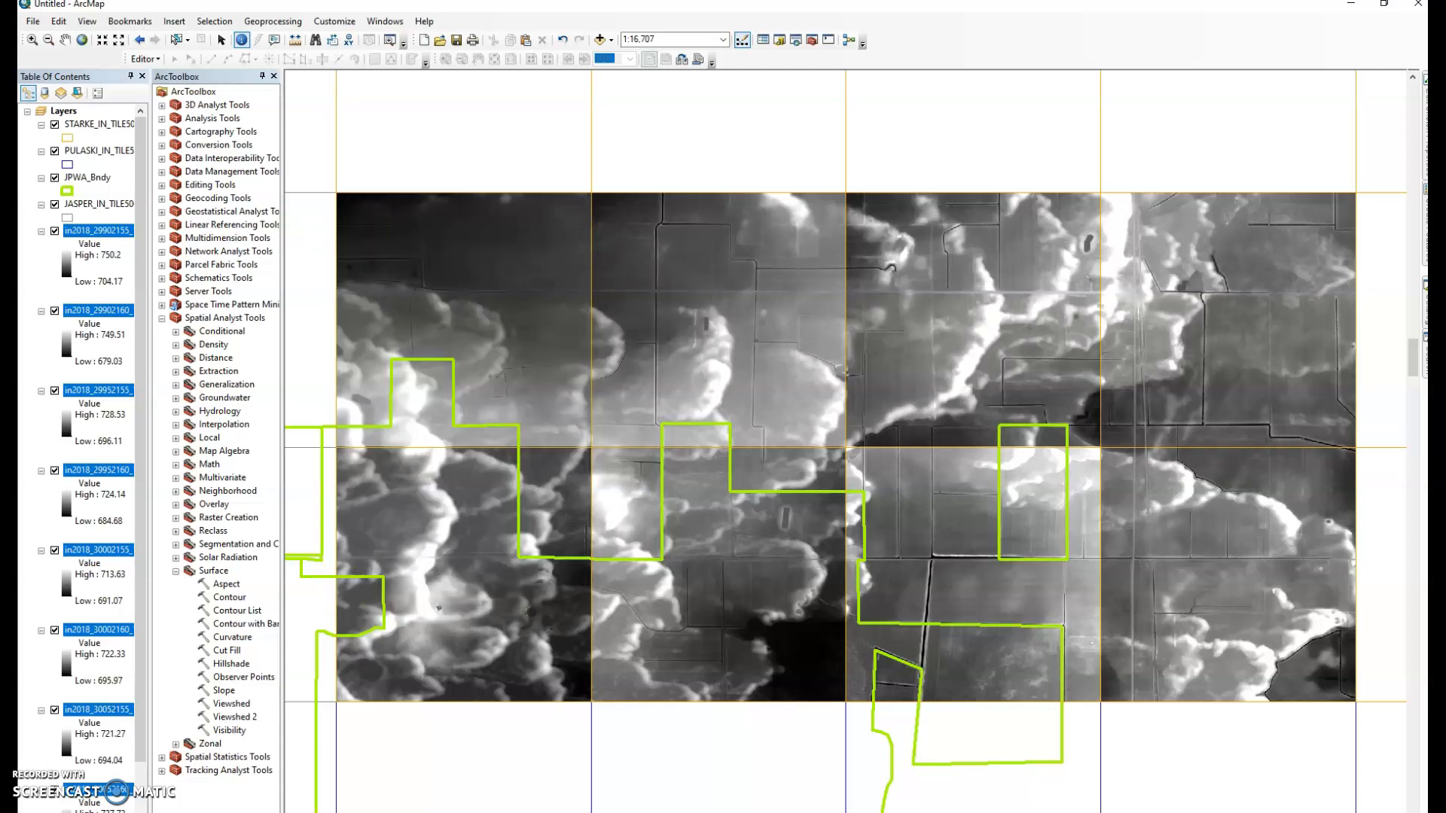
click(607, 765)
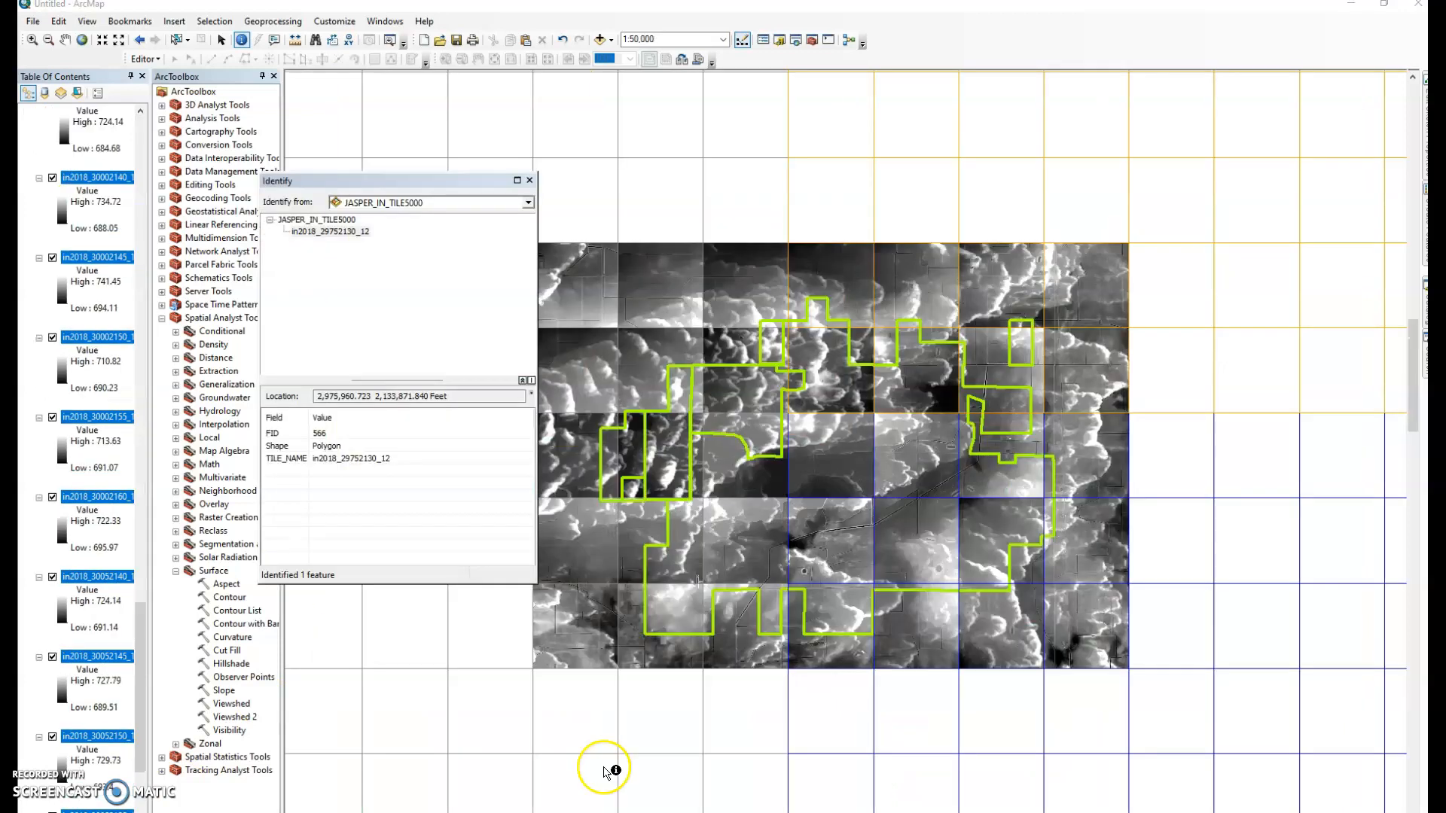
click(1214, 486)
Search 'Mosaic to new raster' and open the Mosaic To New Raster (Data Management) tool
mouse_move(1425, 355)
click(1305, 133)
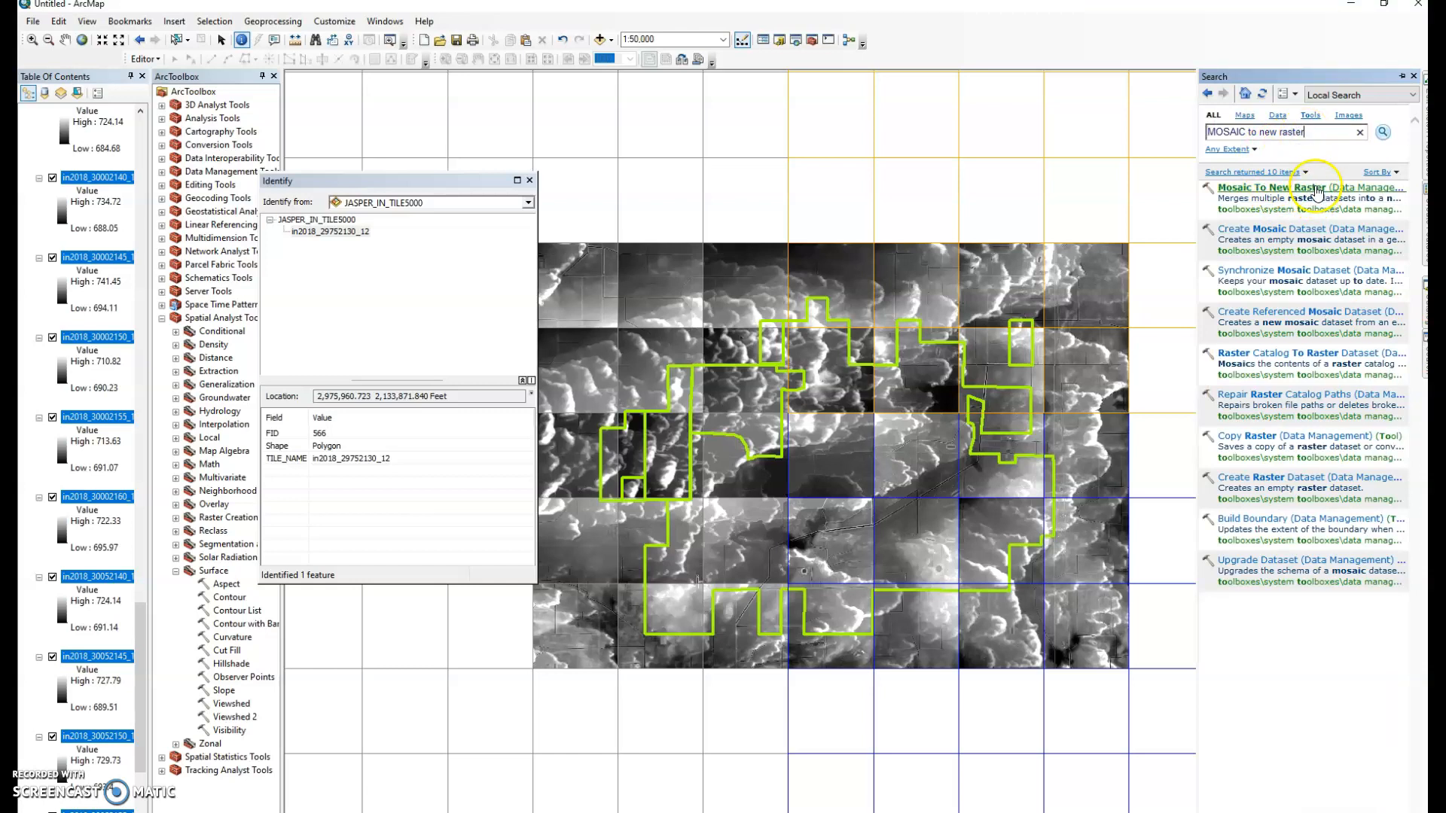
double_click(213, 173)
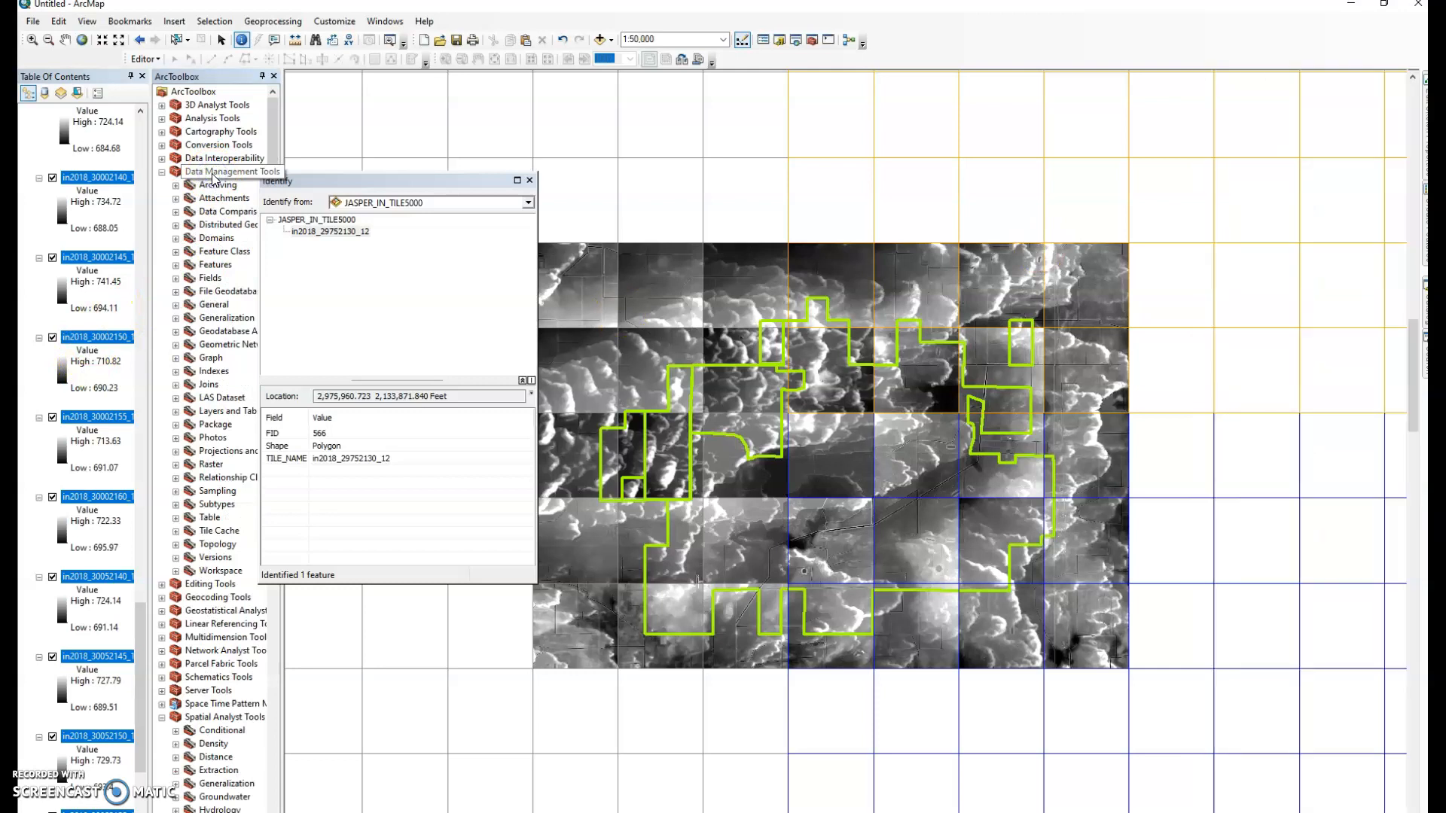
mouse_move(1421, 354)
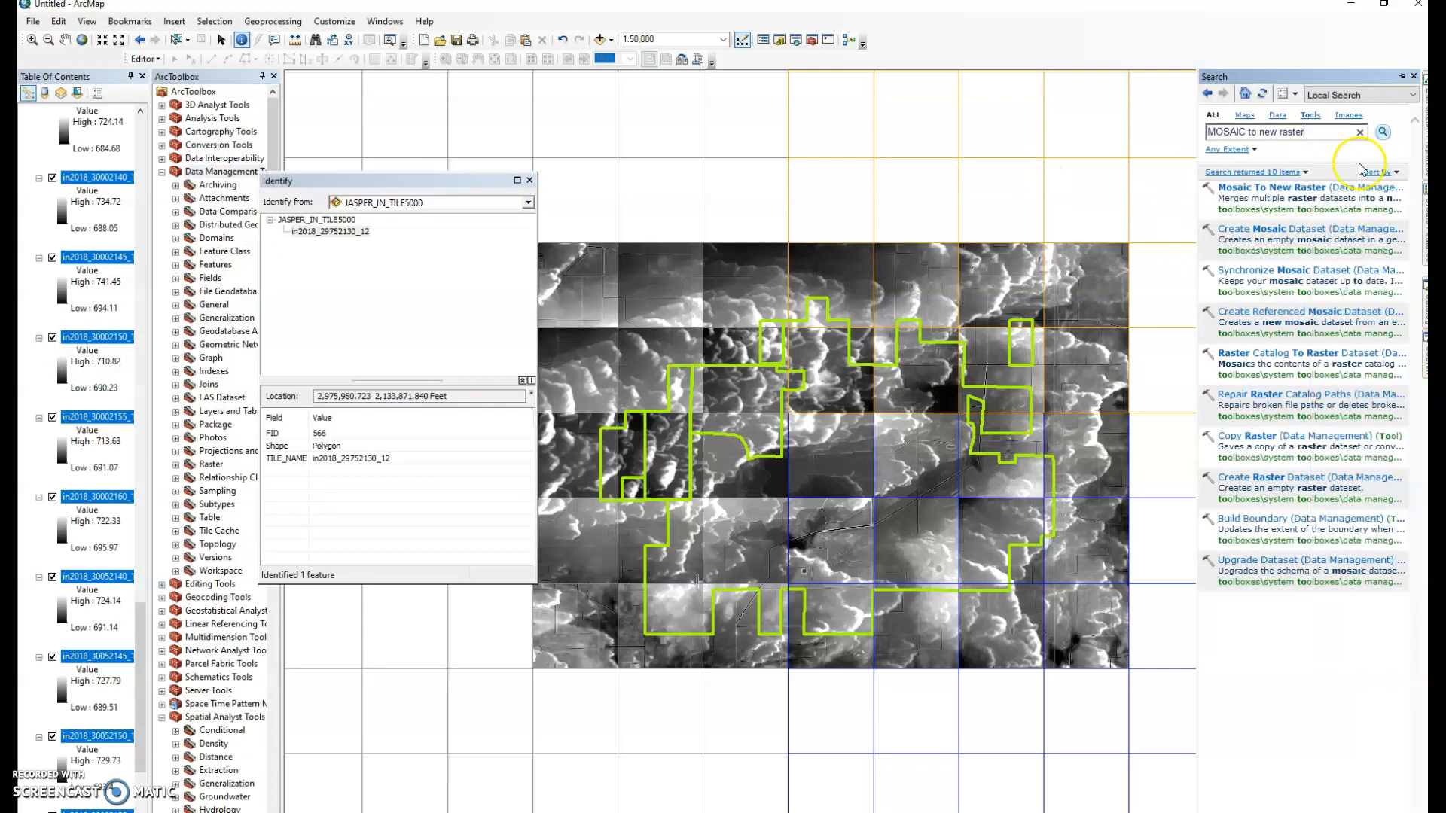
click(1280, 188)
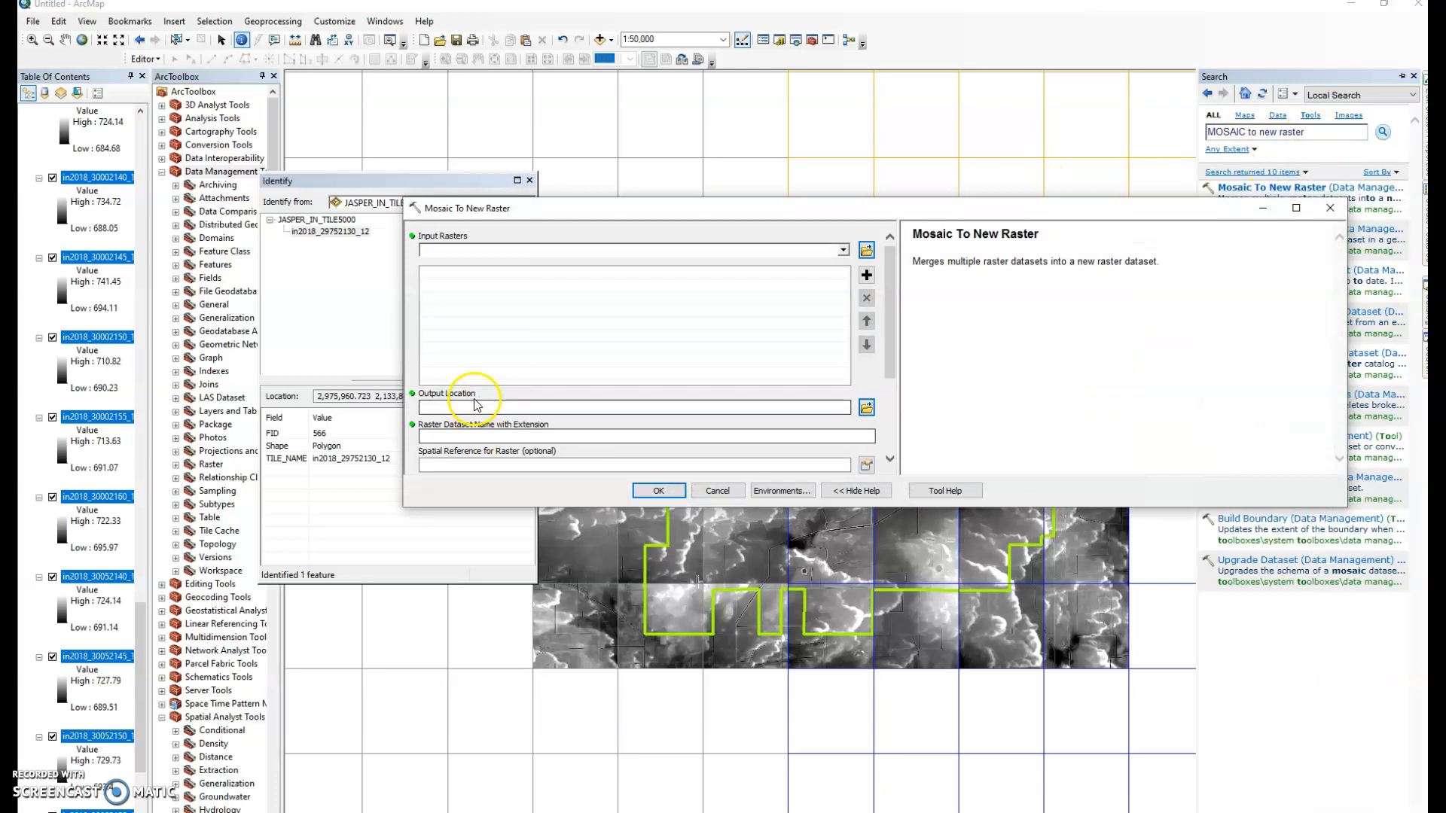
Add the selected in2018 DEM tiles as Mosaic To New Raster inputs and browse for an output location
drag(592, 507, 595, 712)
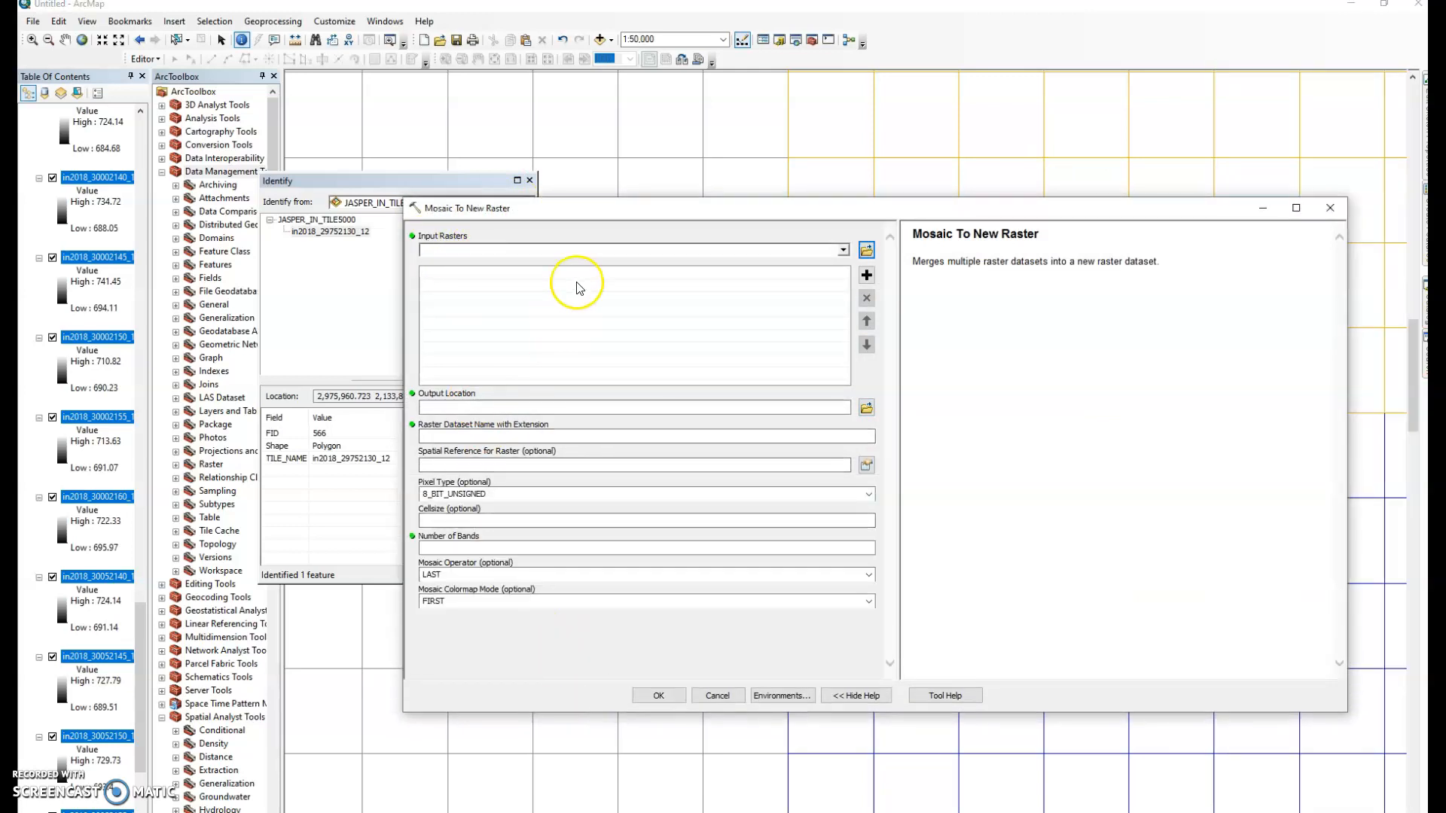
scroll(100, 205, up, 5)
scroll(102, 226, up, 10)
scroll(105, 251, up, 10)
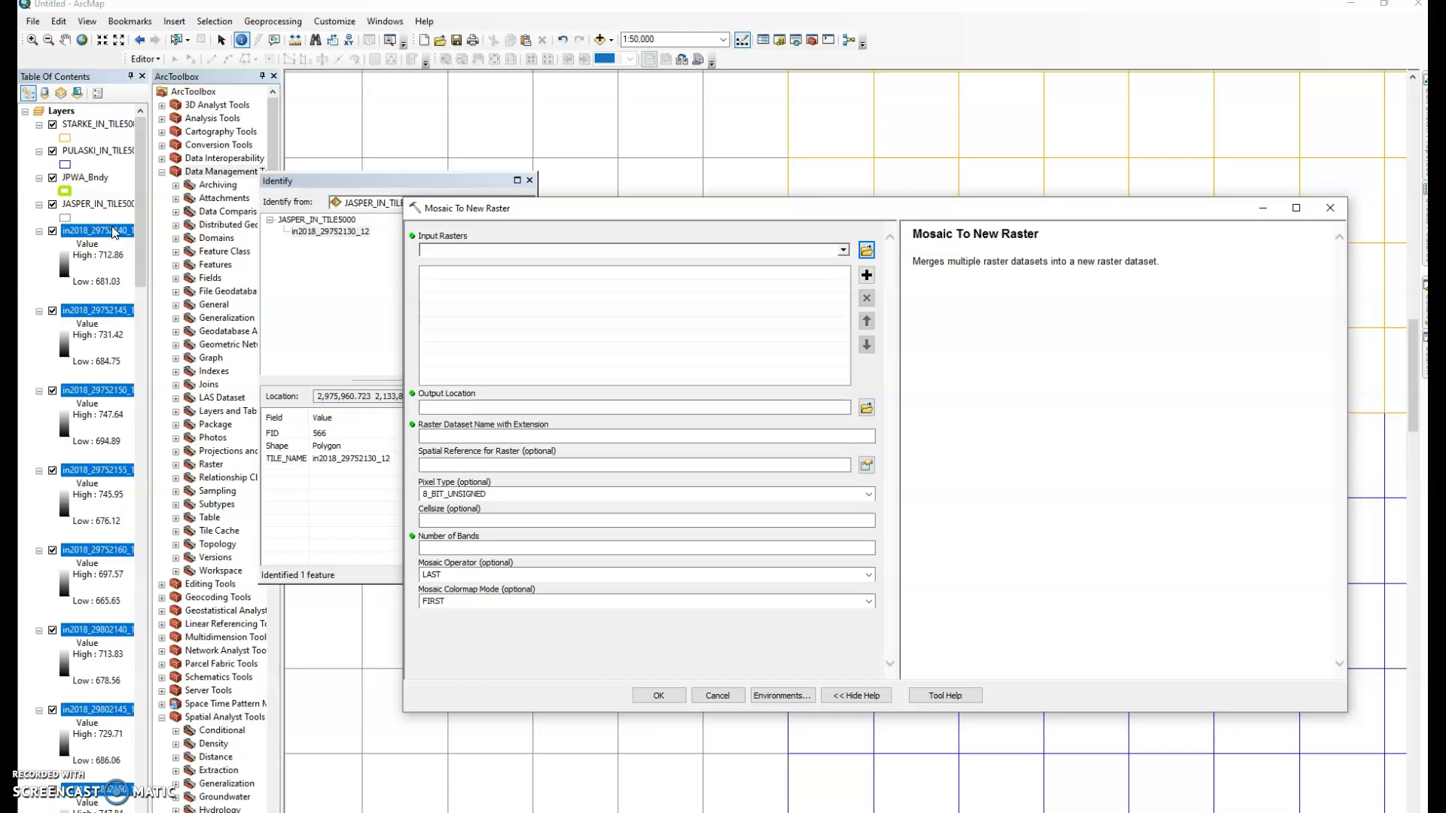
drag(113, 232, 462, 283)
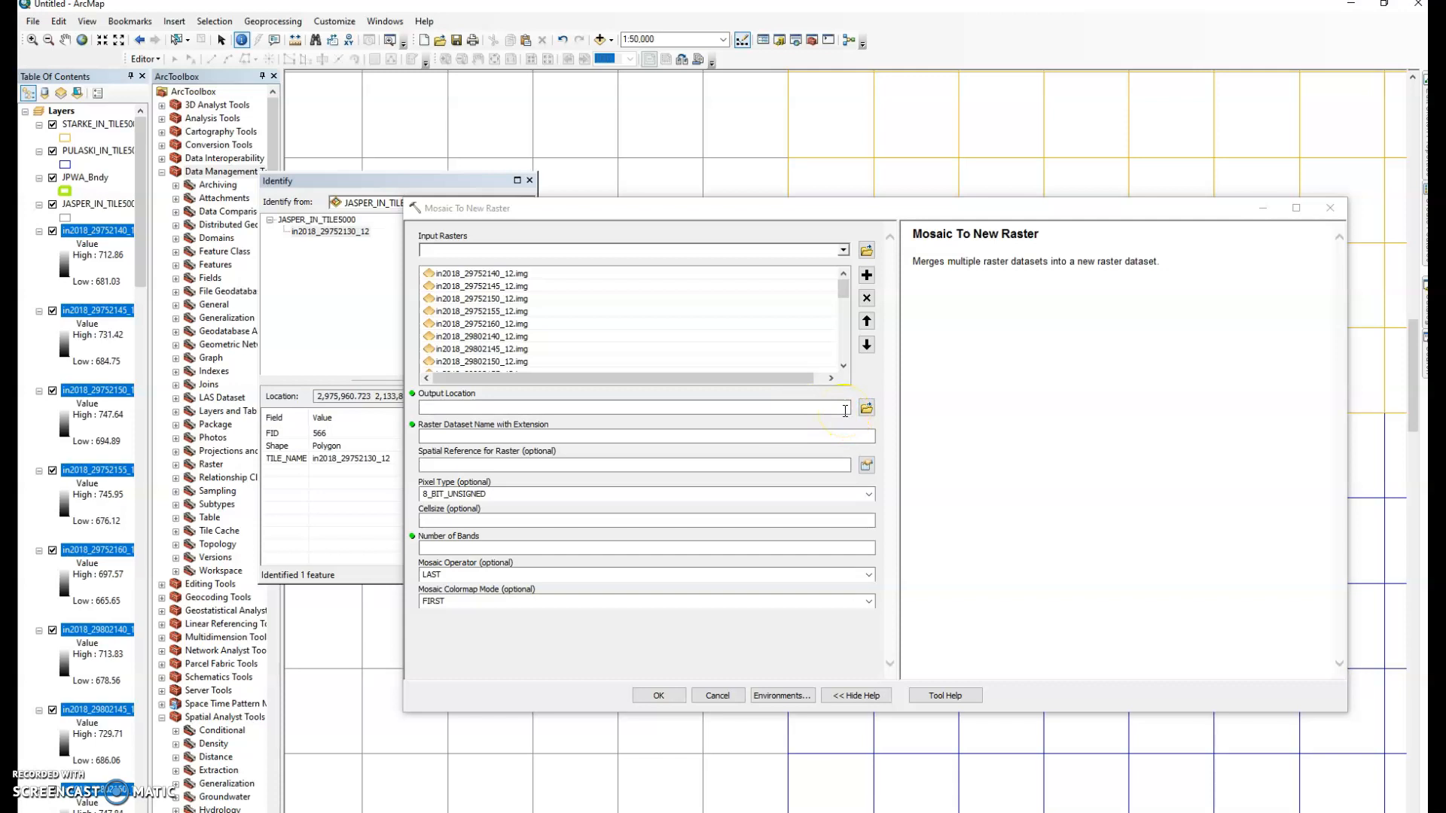
click(867, 408)
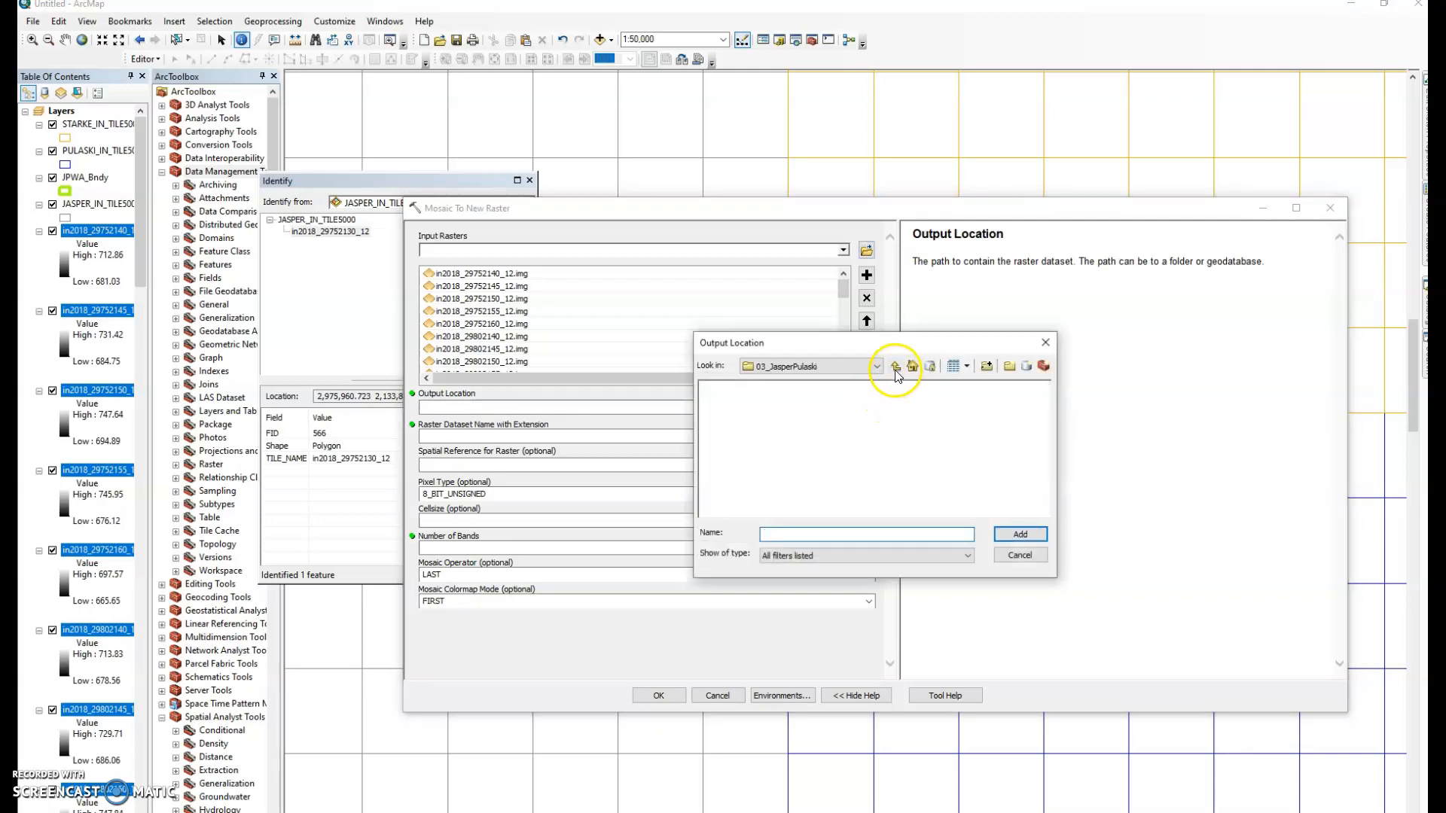
Output the mosaic to 03_JasperPulaski as JP_DEM with 1 band, and run it
click(896, 367)
click(1020, 533)
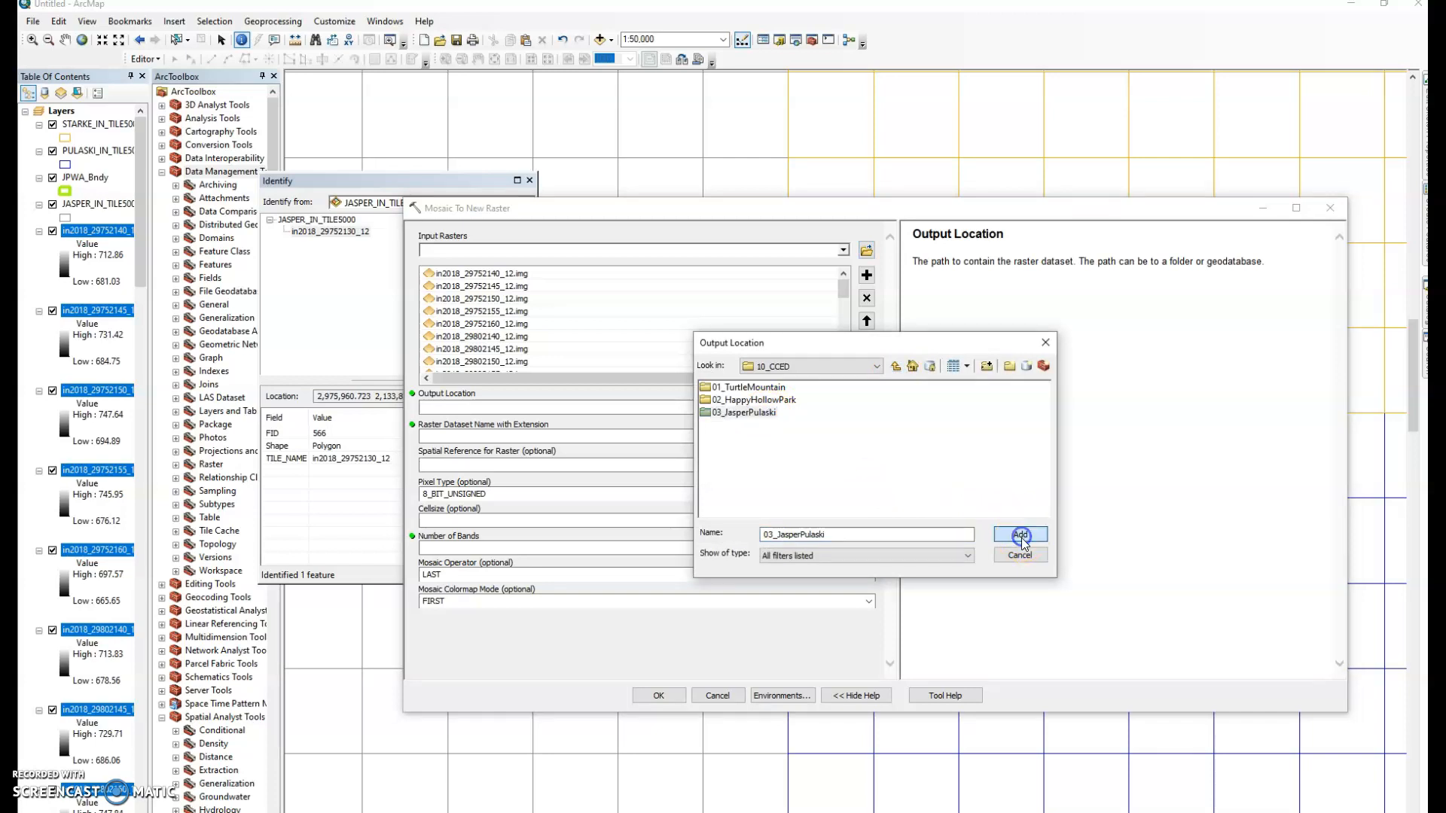
click(600, 437)
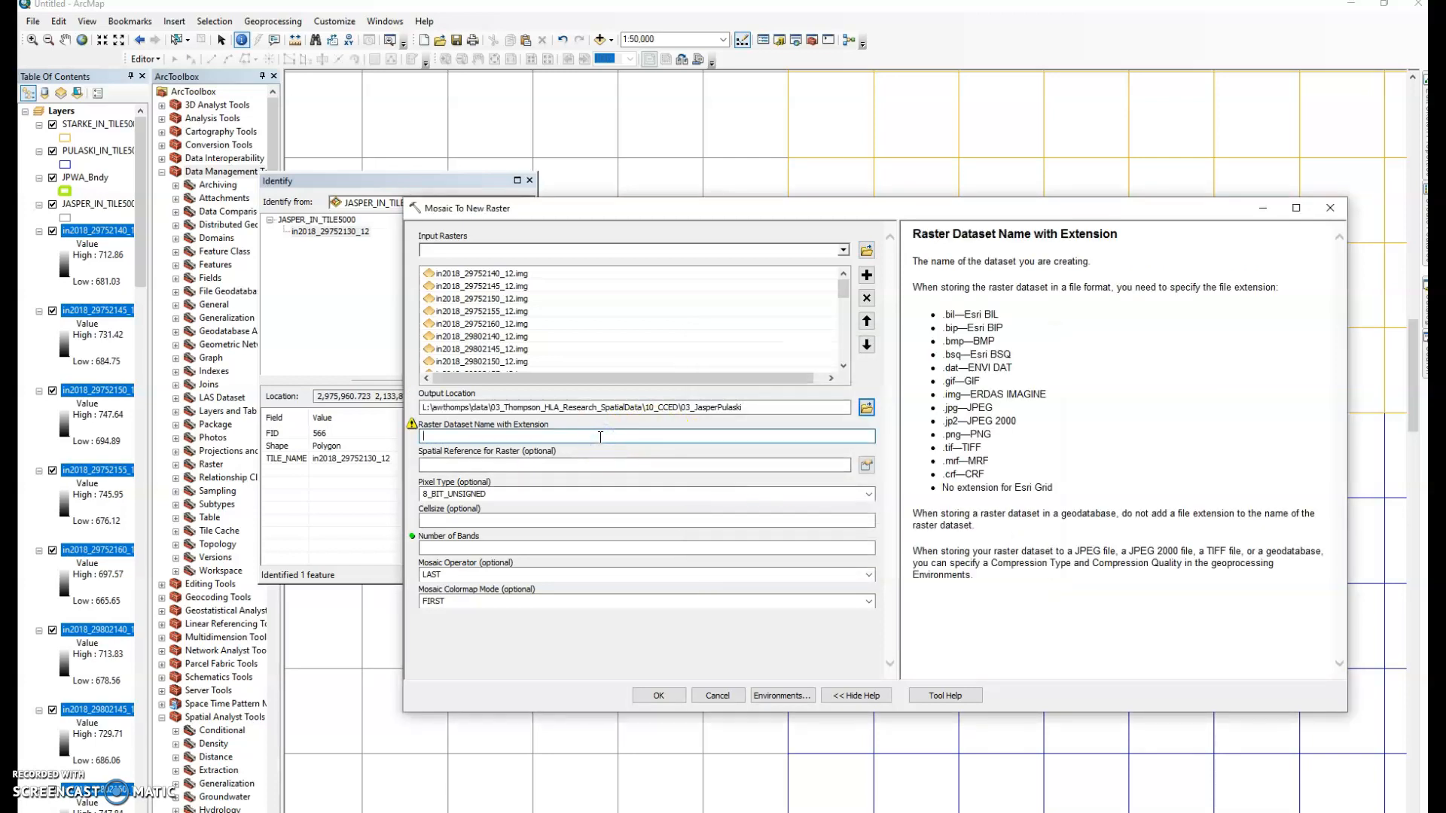
text(_DEM)
click(744, 549)
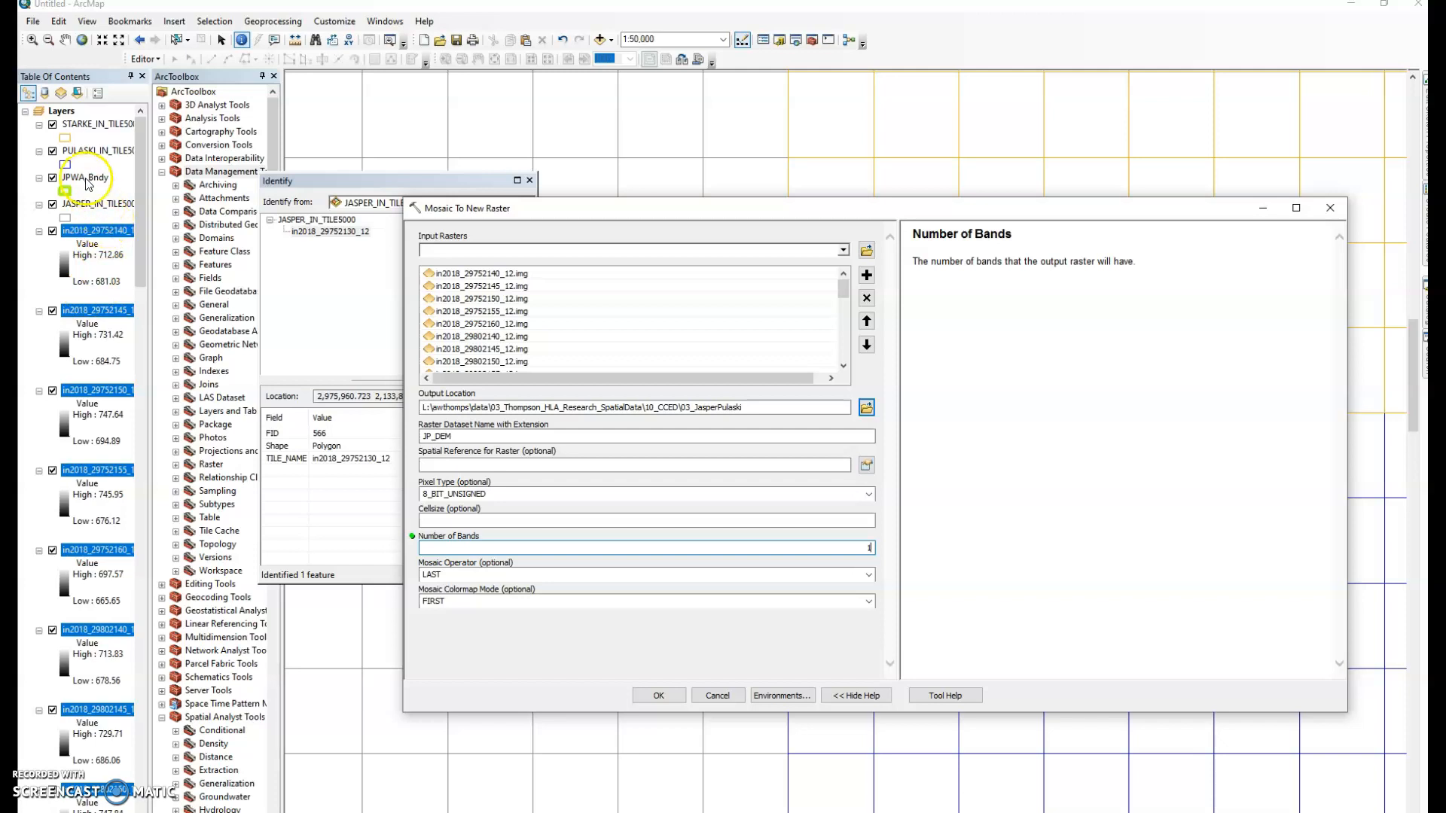
click(561, 491)
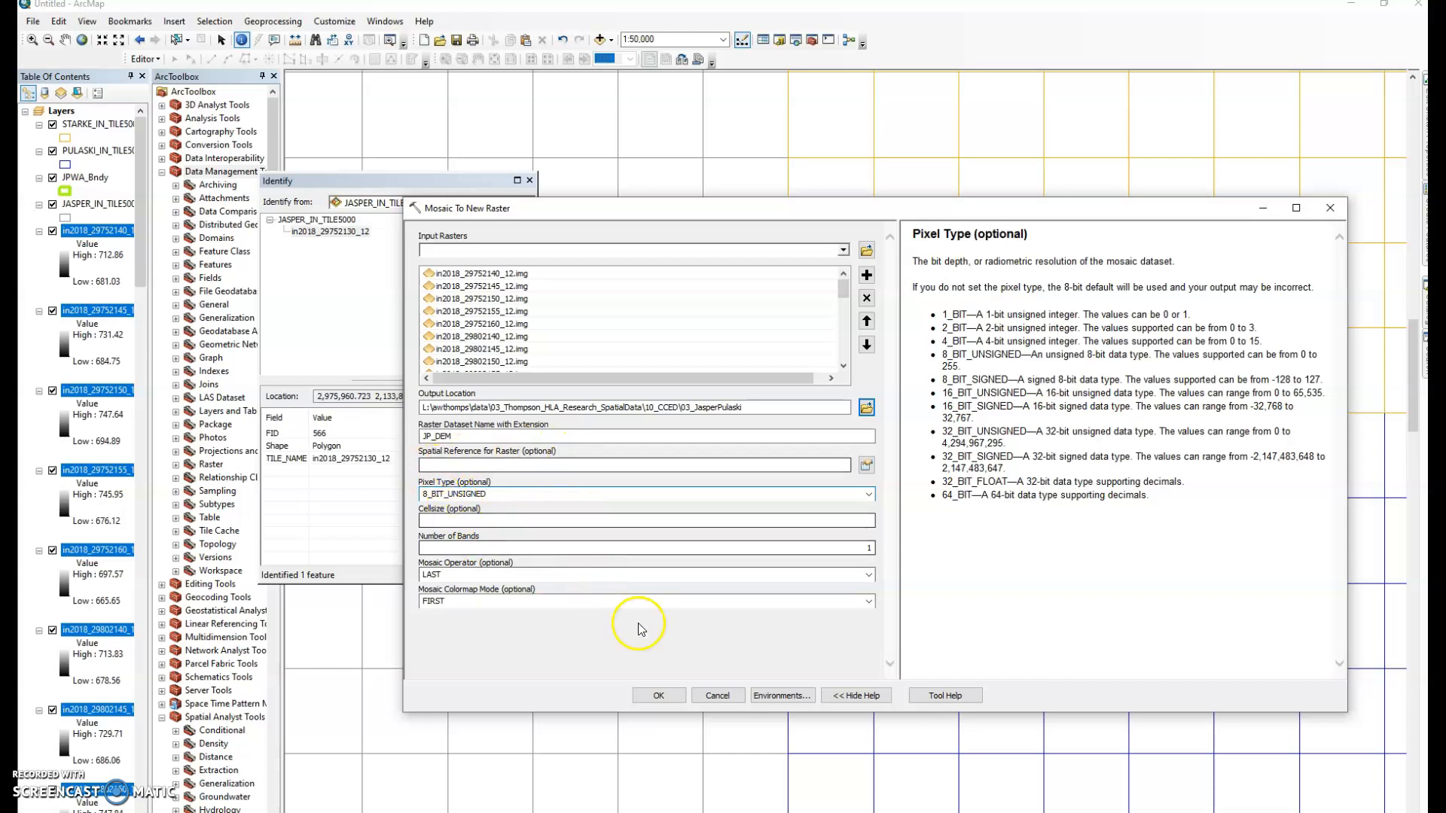
click(673, 695)
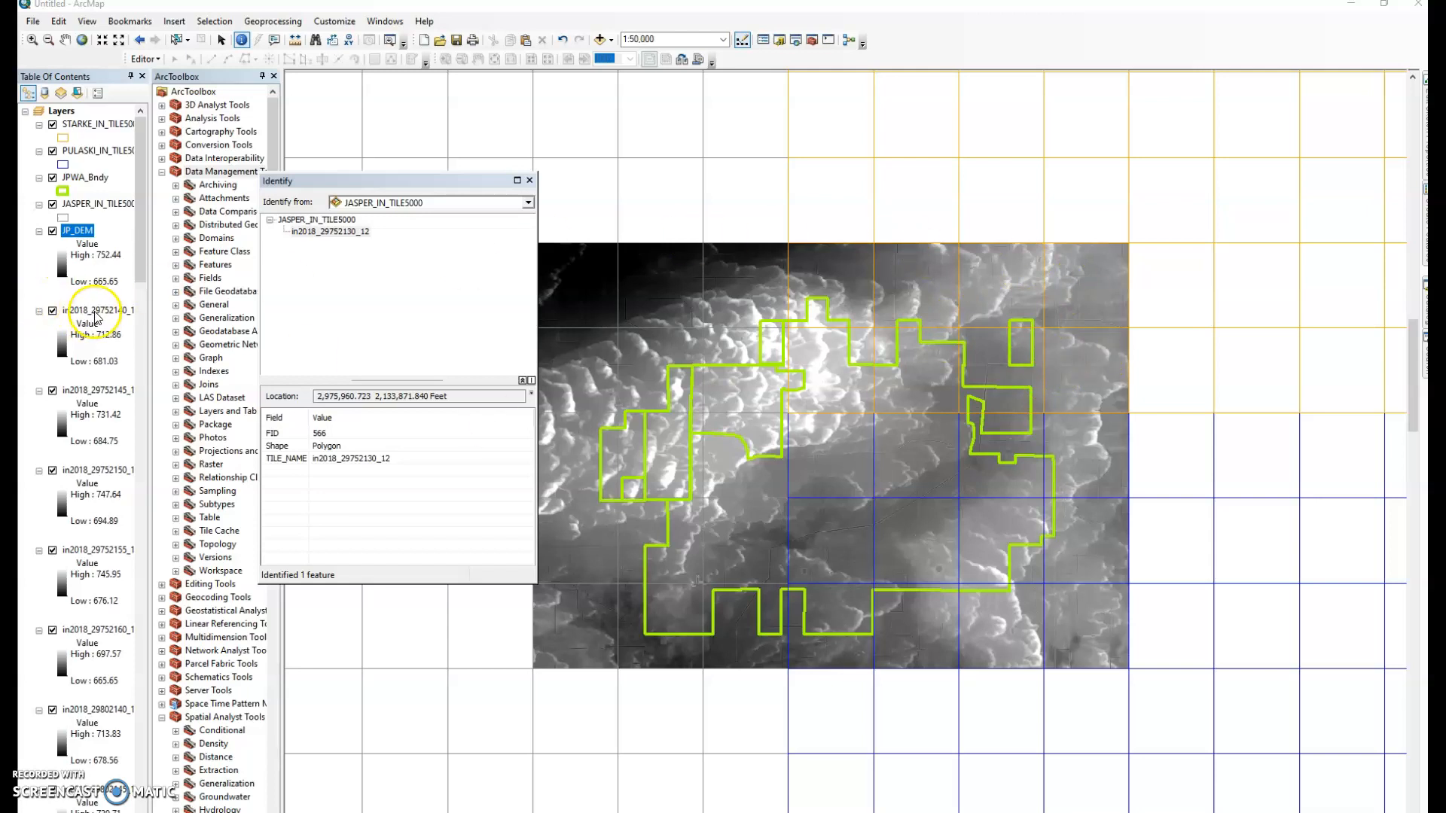
Remove the remaining individual in2018 tile layers from the map
scroll(124, 463, down, 15)
scroll(129, 557, down, 20)
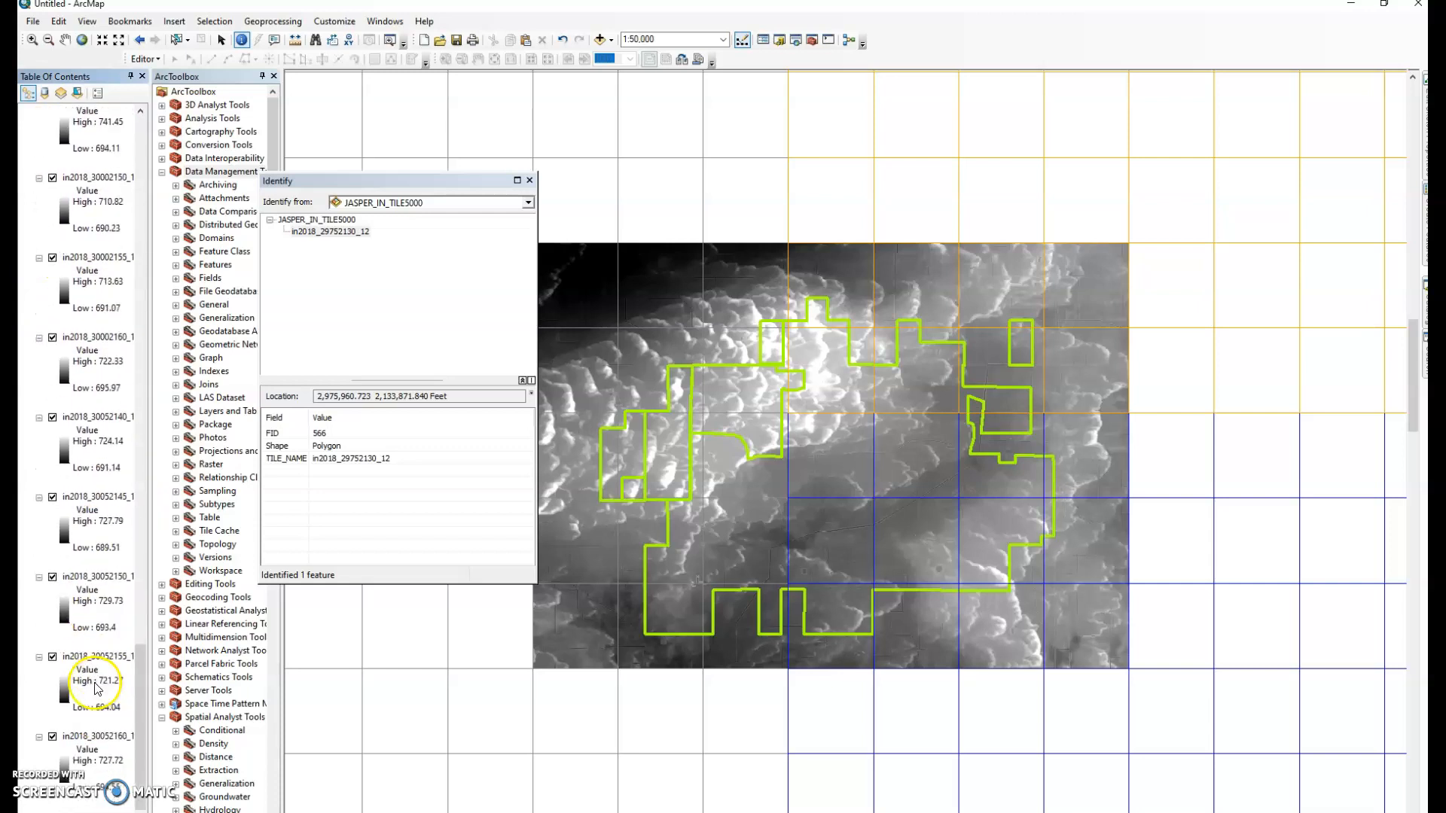
shift+click(102, 736)
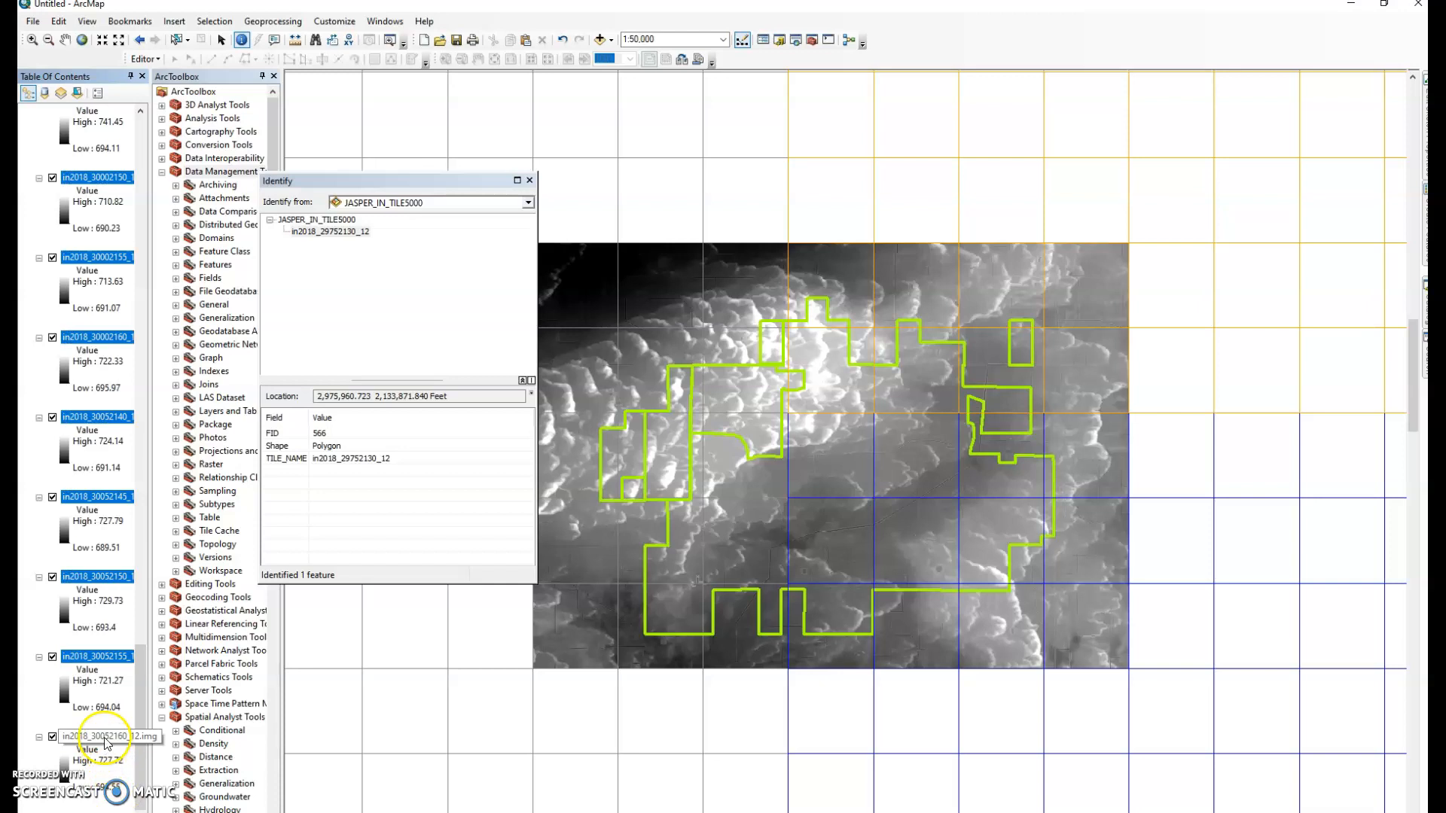
right_click(105, 736)
click(151, 623)
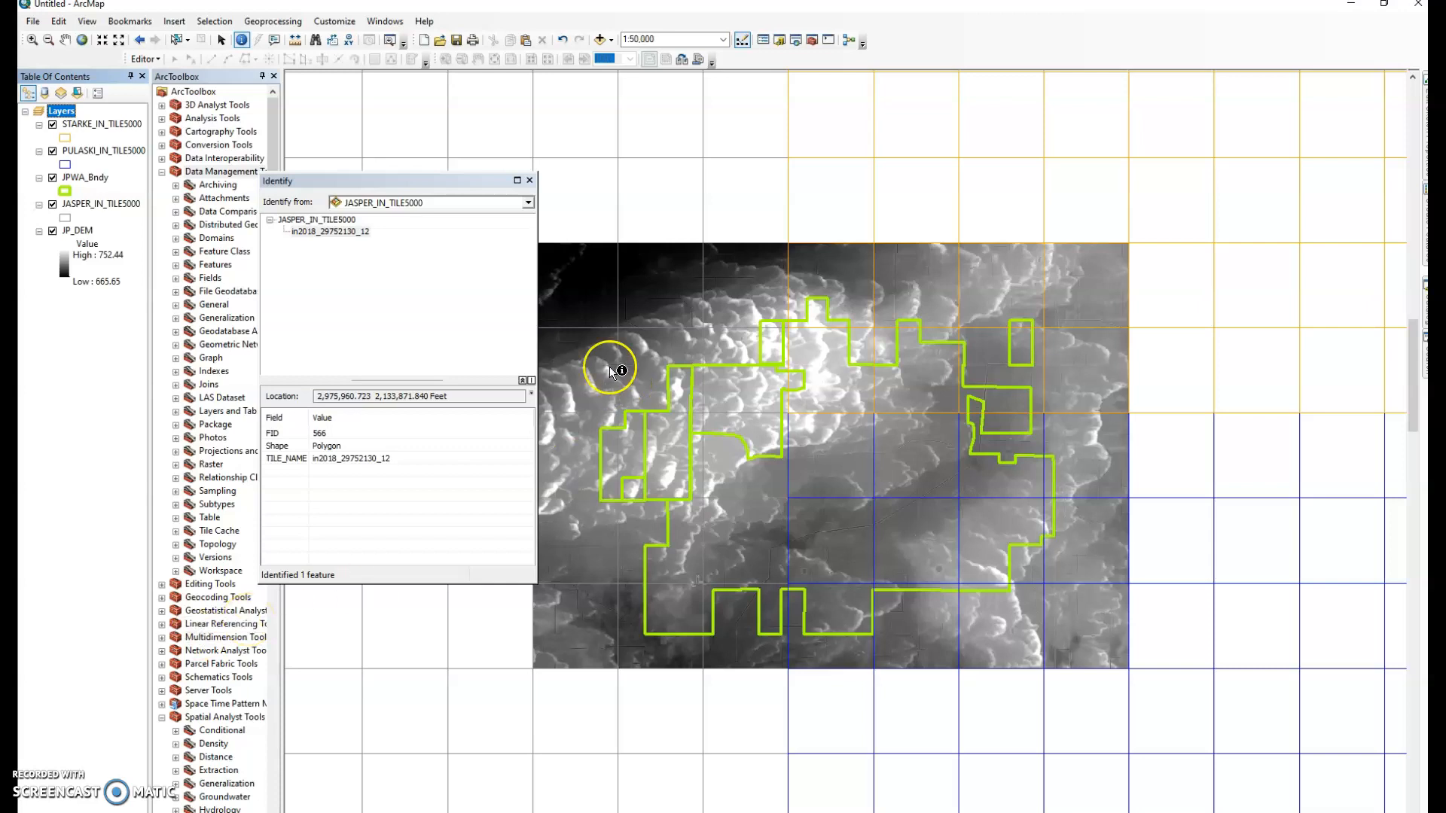
Close the Identify results window, toggle JP_DEM off and on, and zoom the map
drag(524, 181, 486, 173)
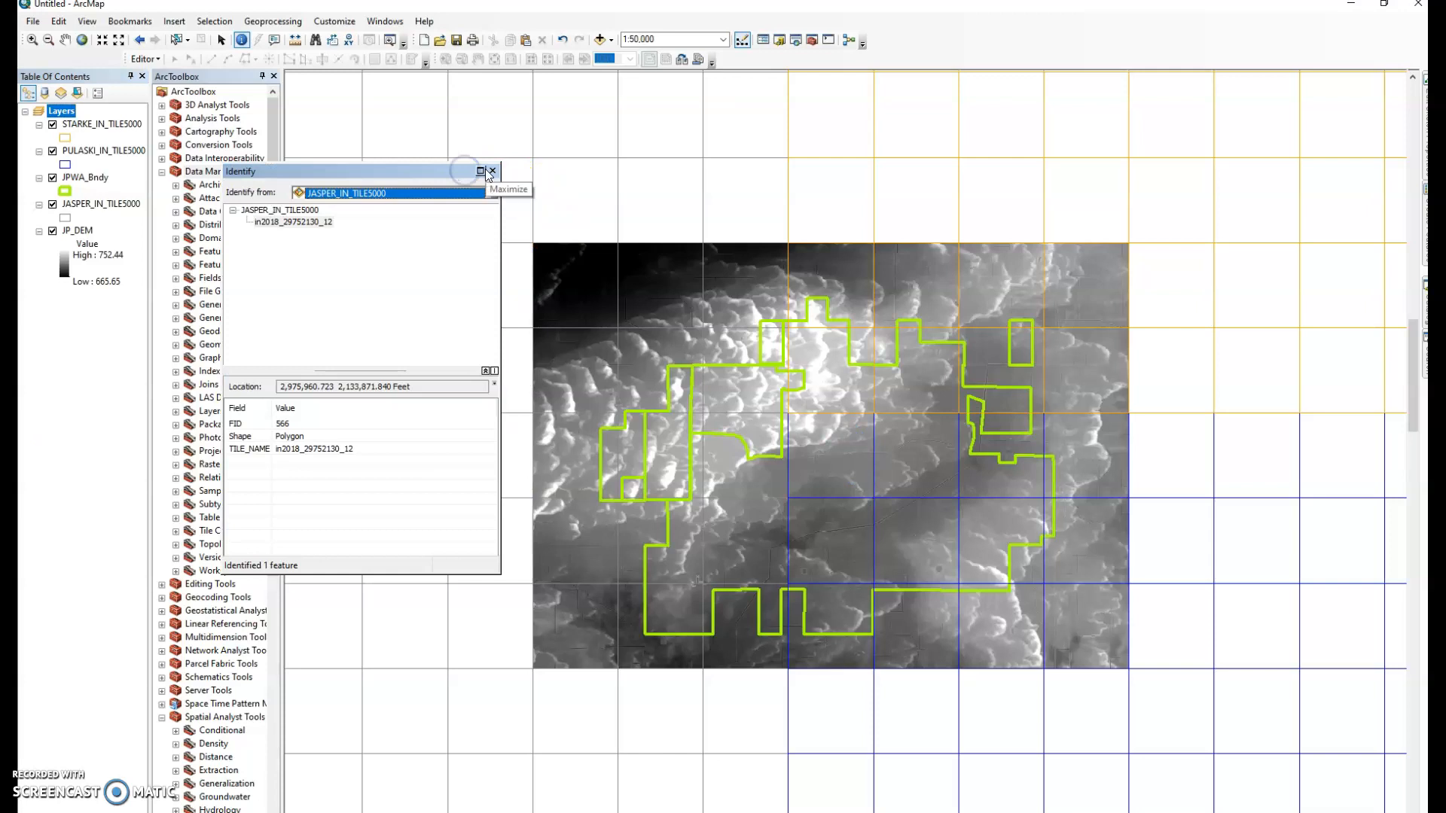
click(493, 172)
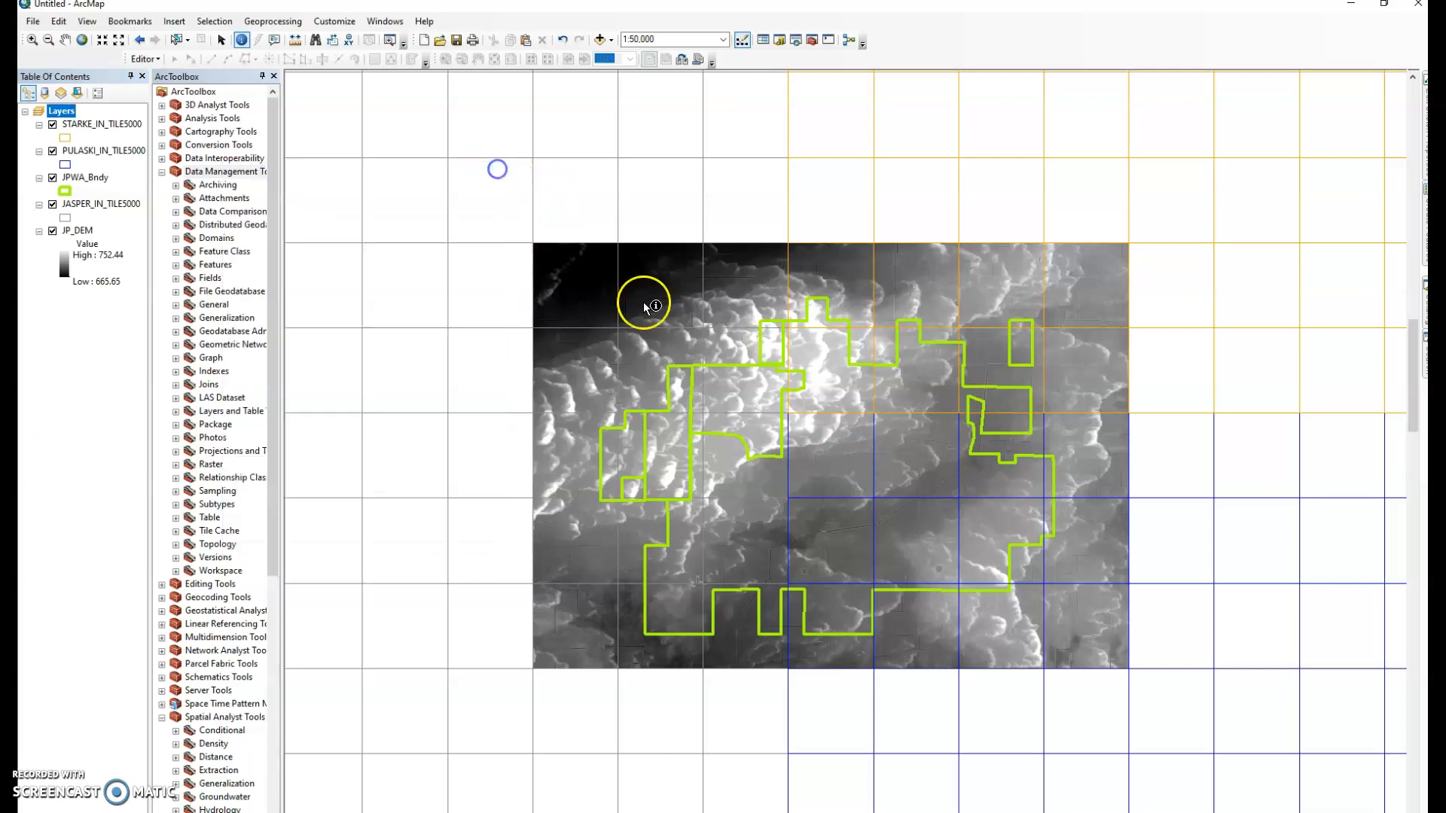
click(53, 232)
click(53, 231)
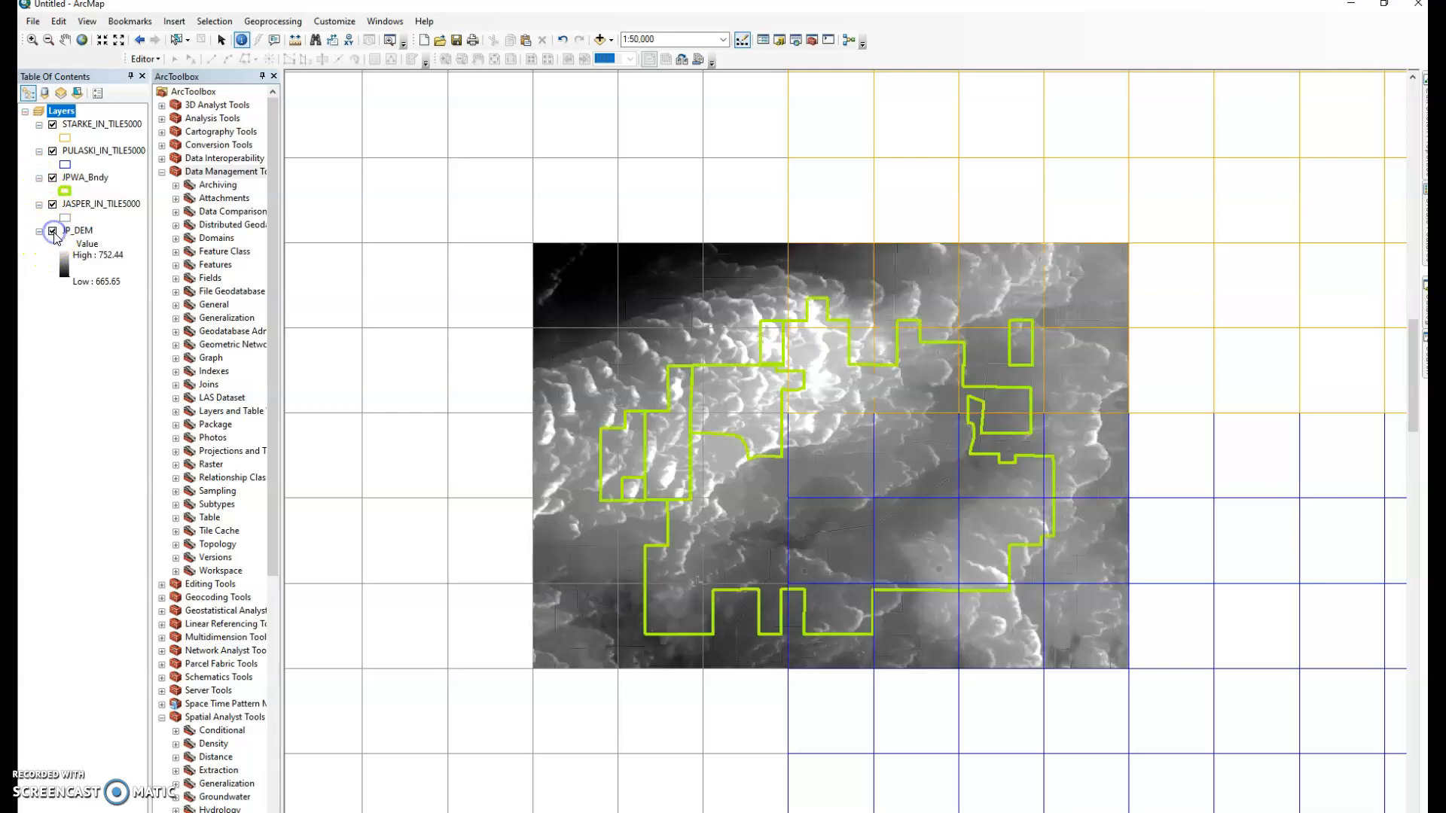
scroll(862, 493, up, 1)
scroll(864, 495, down, 3)
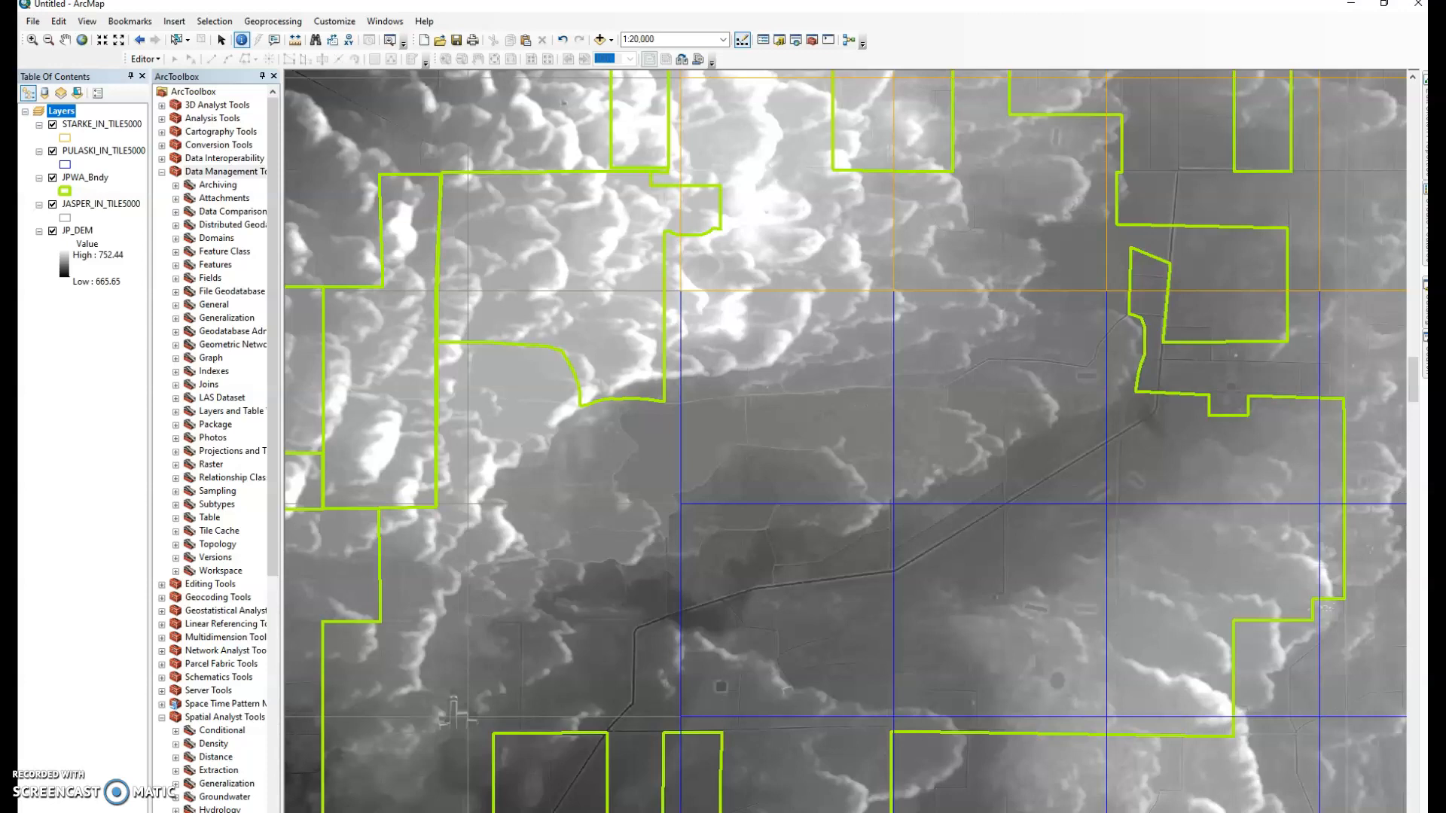
Open the Spatial Analyst Hillshade tool with JP_DEM as the input raster
scroll(235, 630, down, 9)
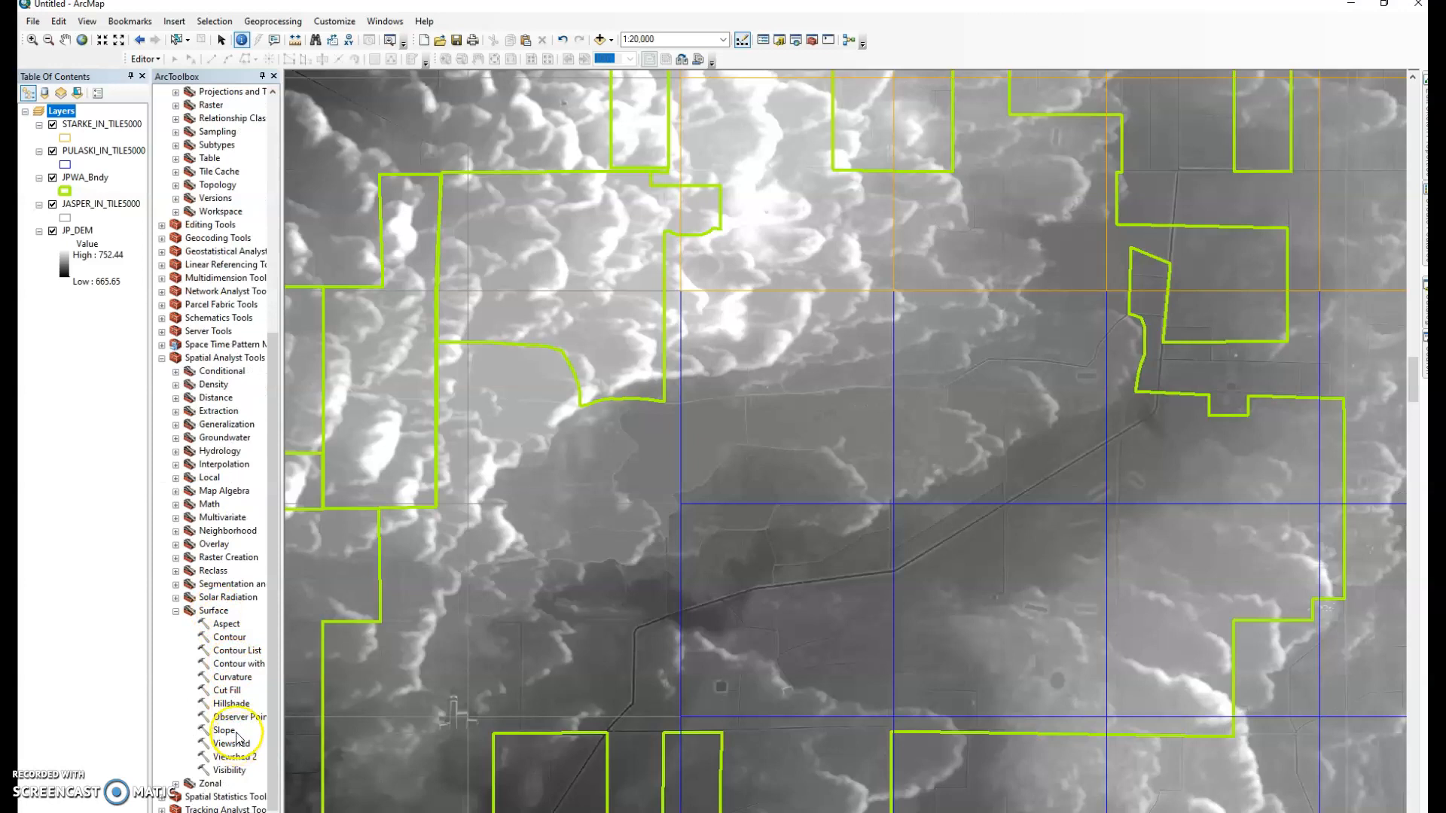
click(233, 704)
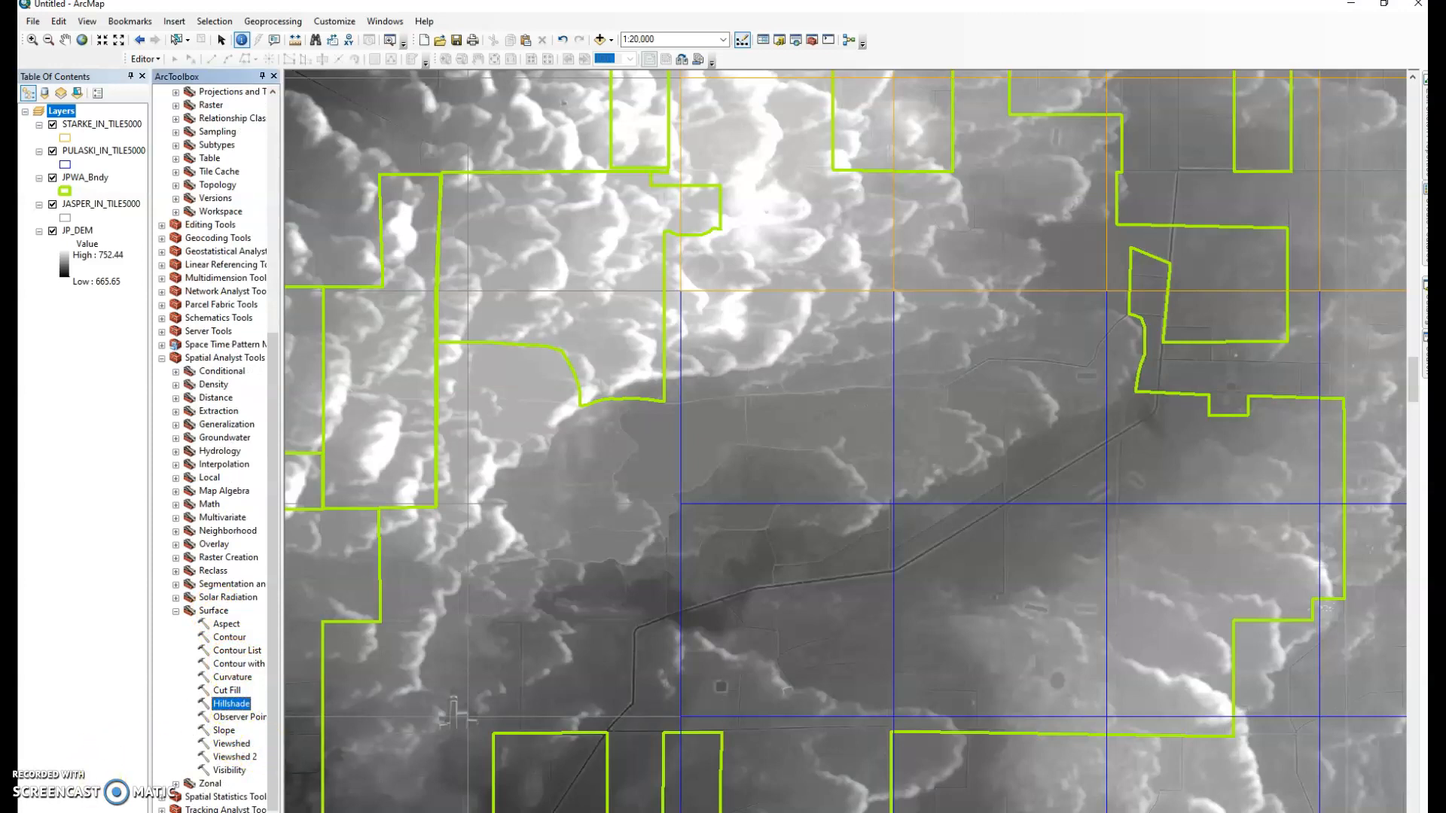
double_click(237, 704)
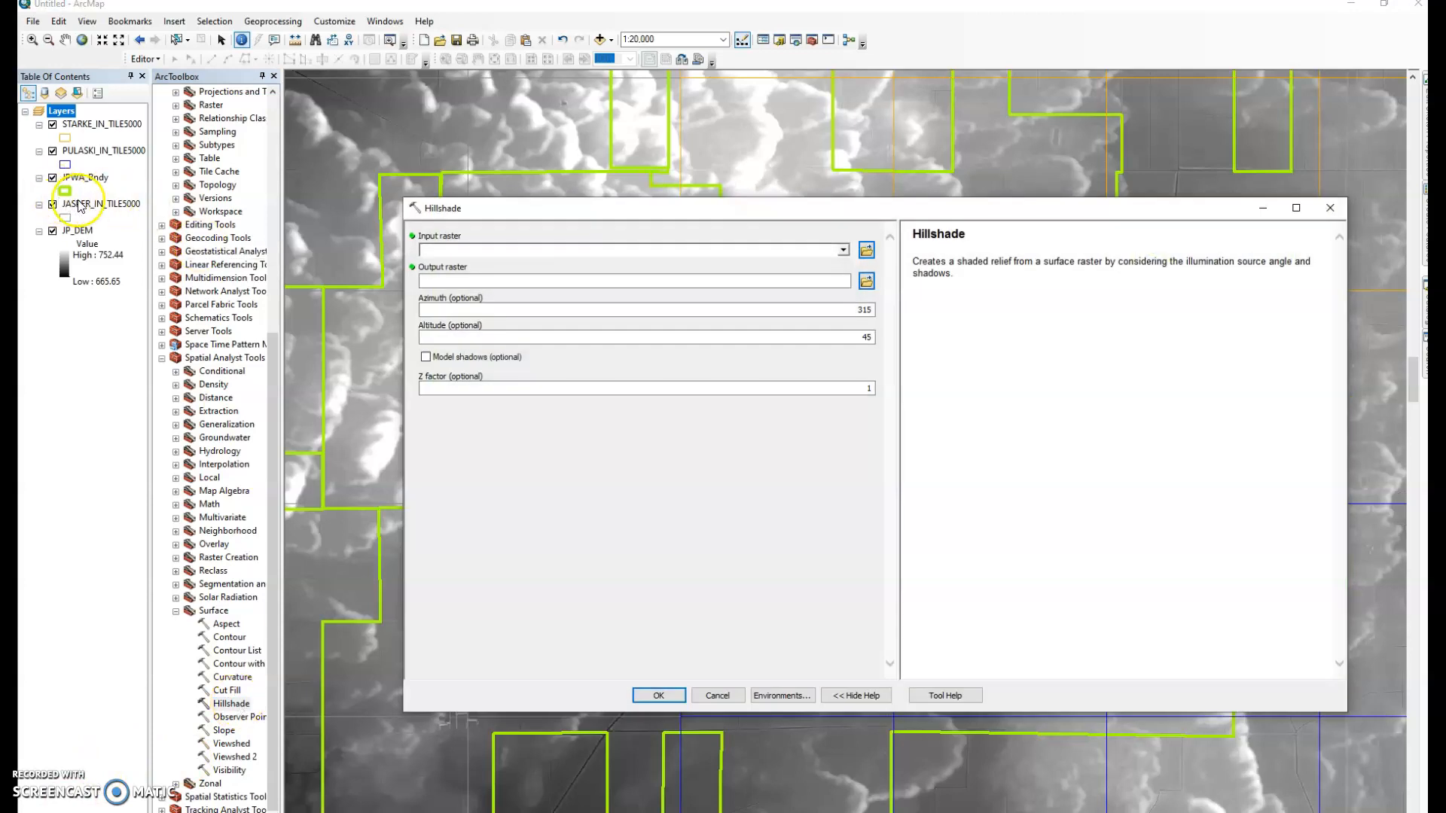
drag(78, 231, 457, 249)
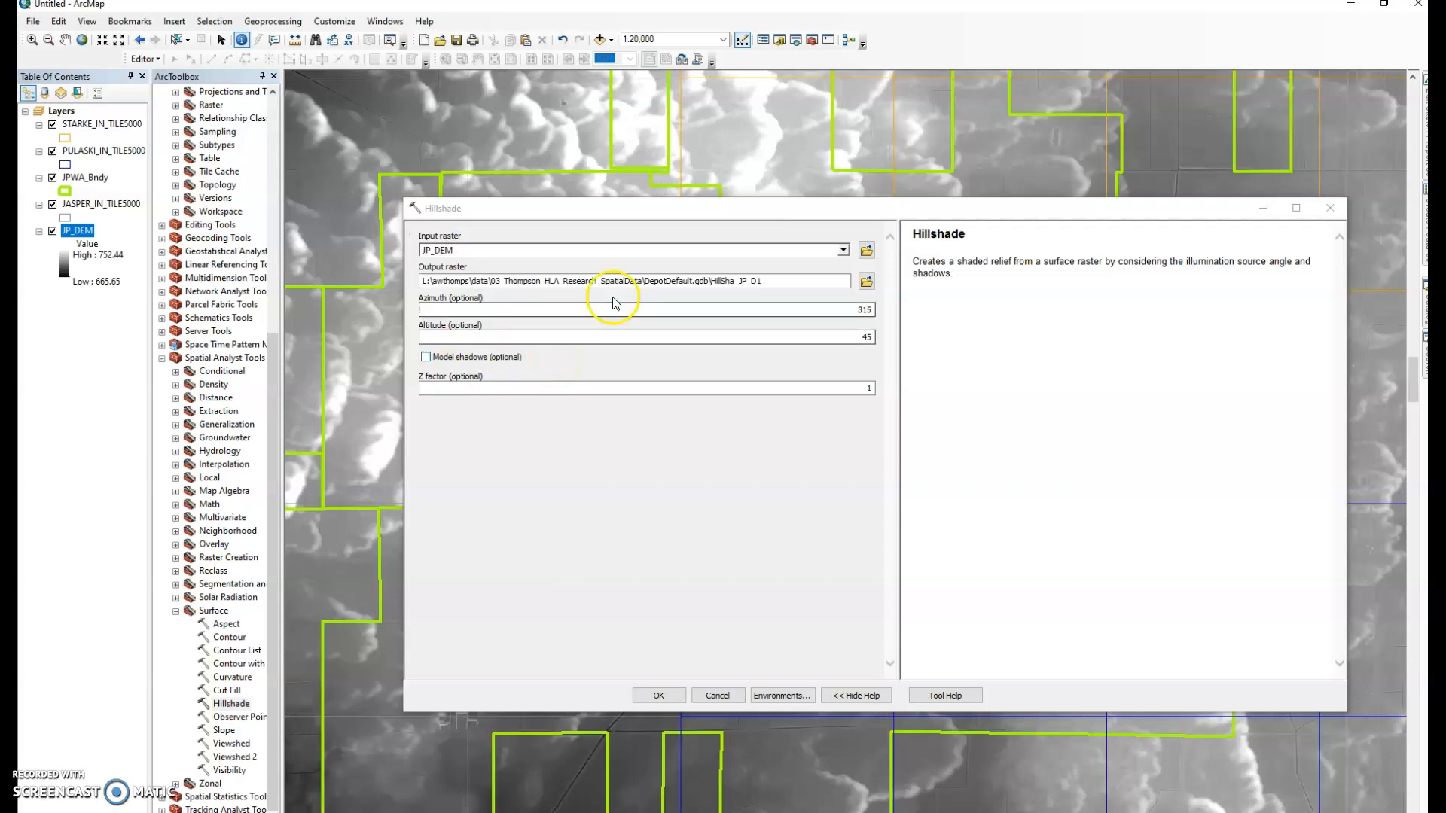
Save the hillshade output as JP_Hillshade in 10_CCED/03_JasperPulaski and run it
click(867, 281)
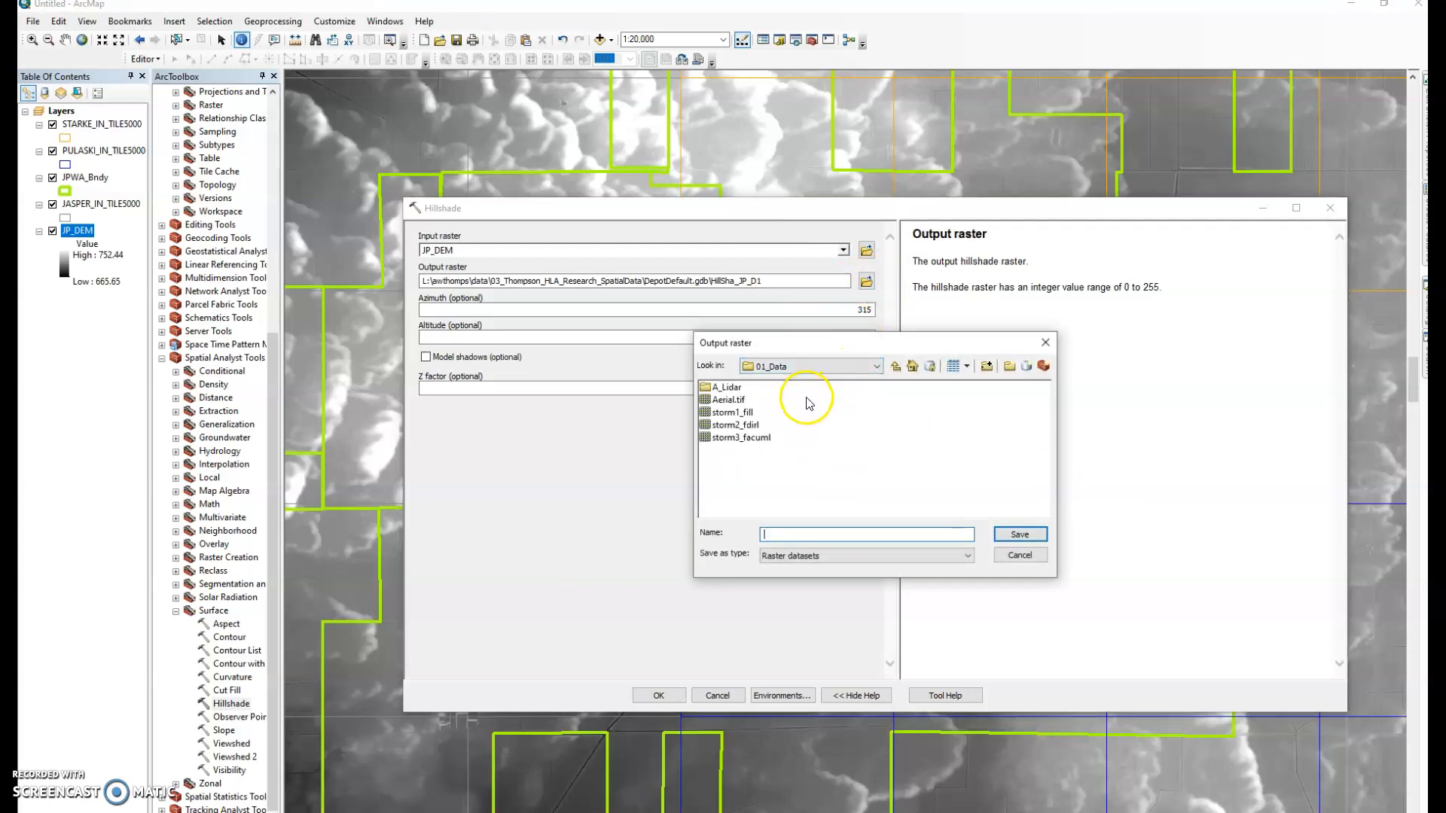
click(858, 372)
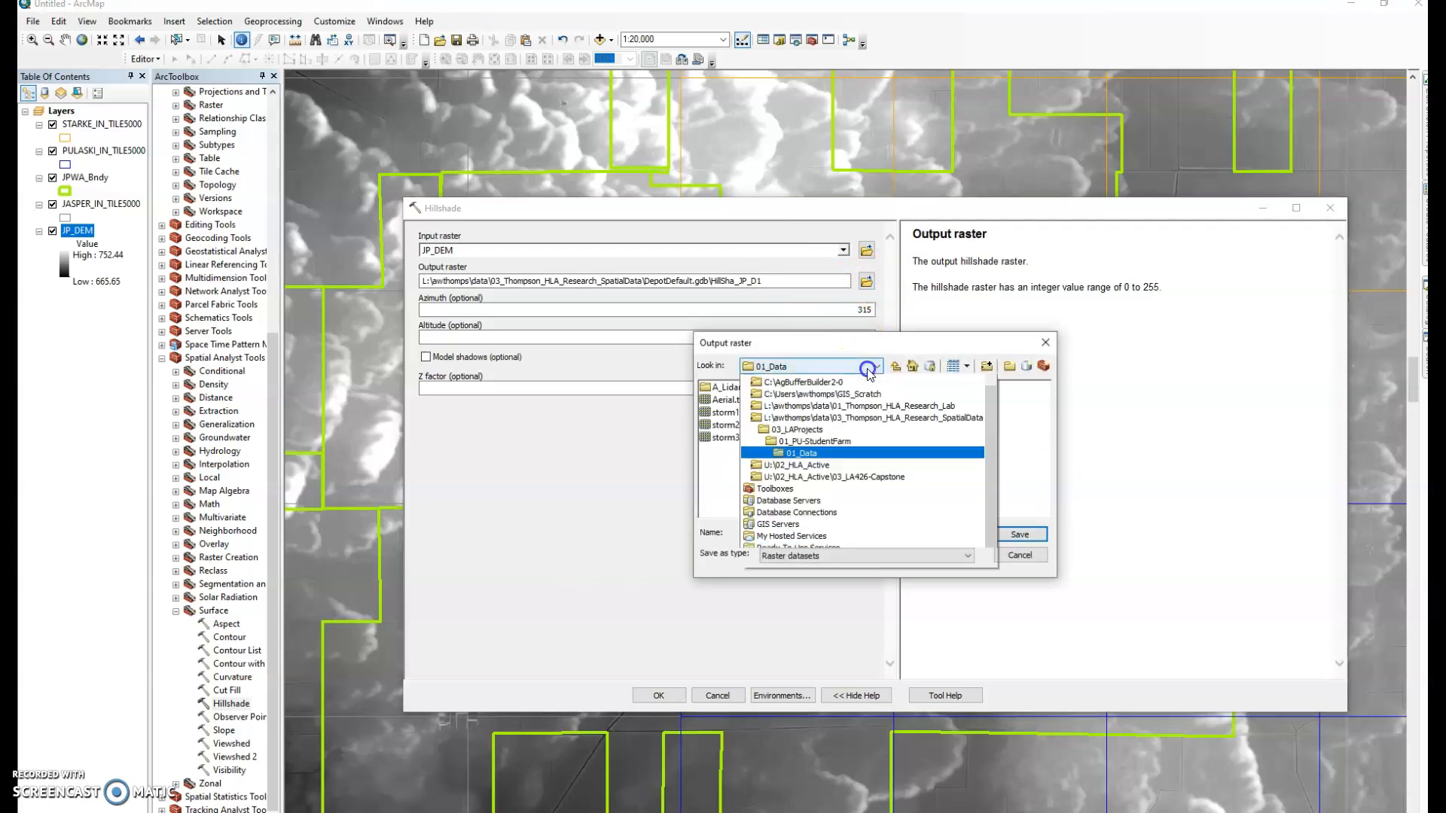
click(855, 429)
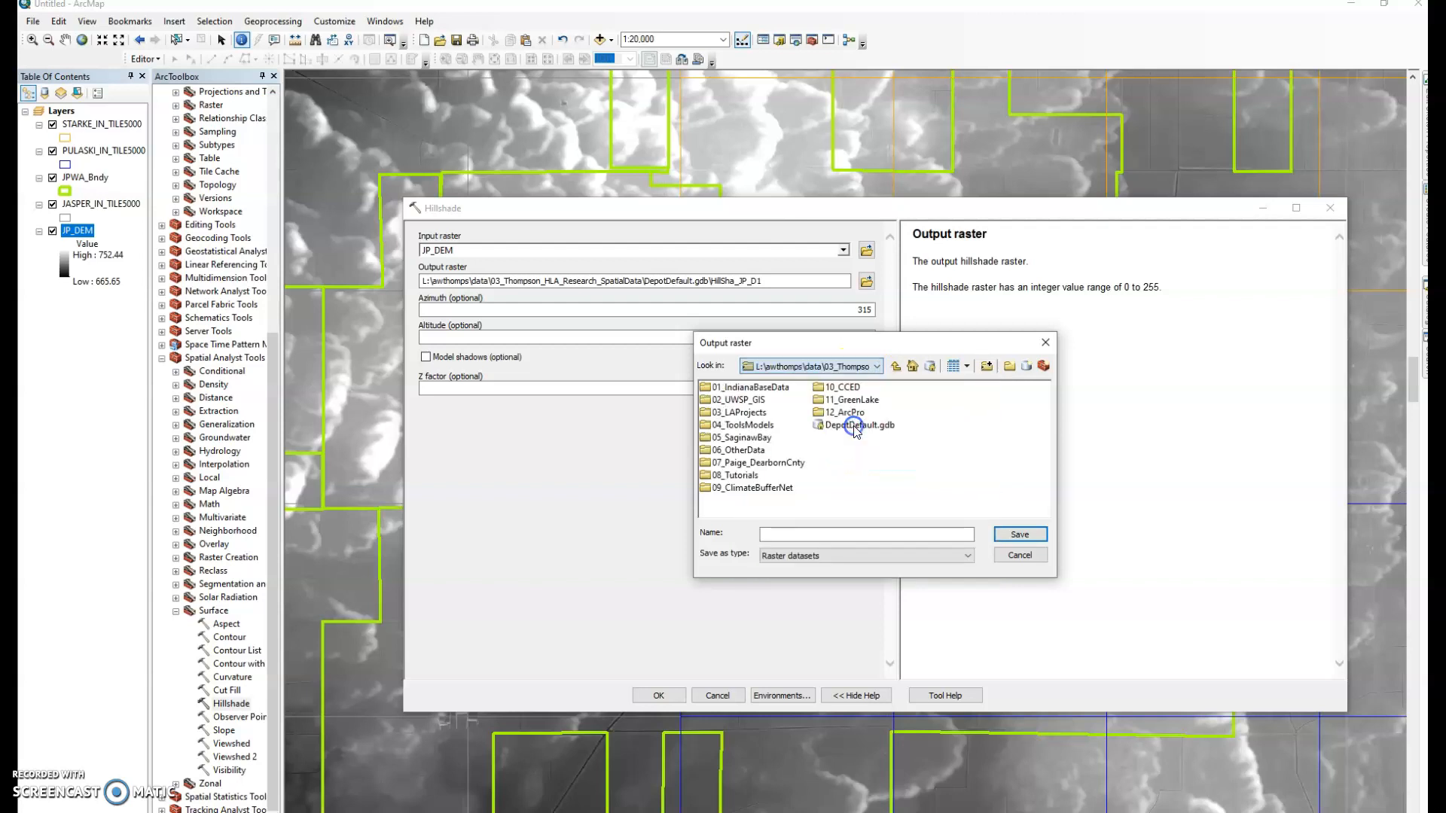
double_click(844, 387)
double_click(786, 414)
click(789, 533)
text(JP)
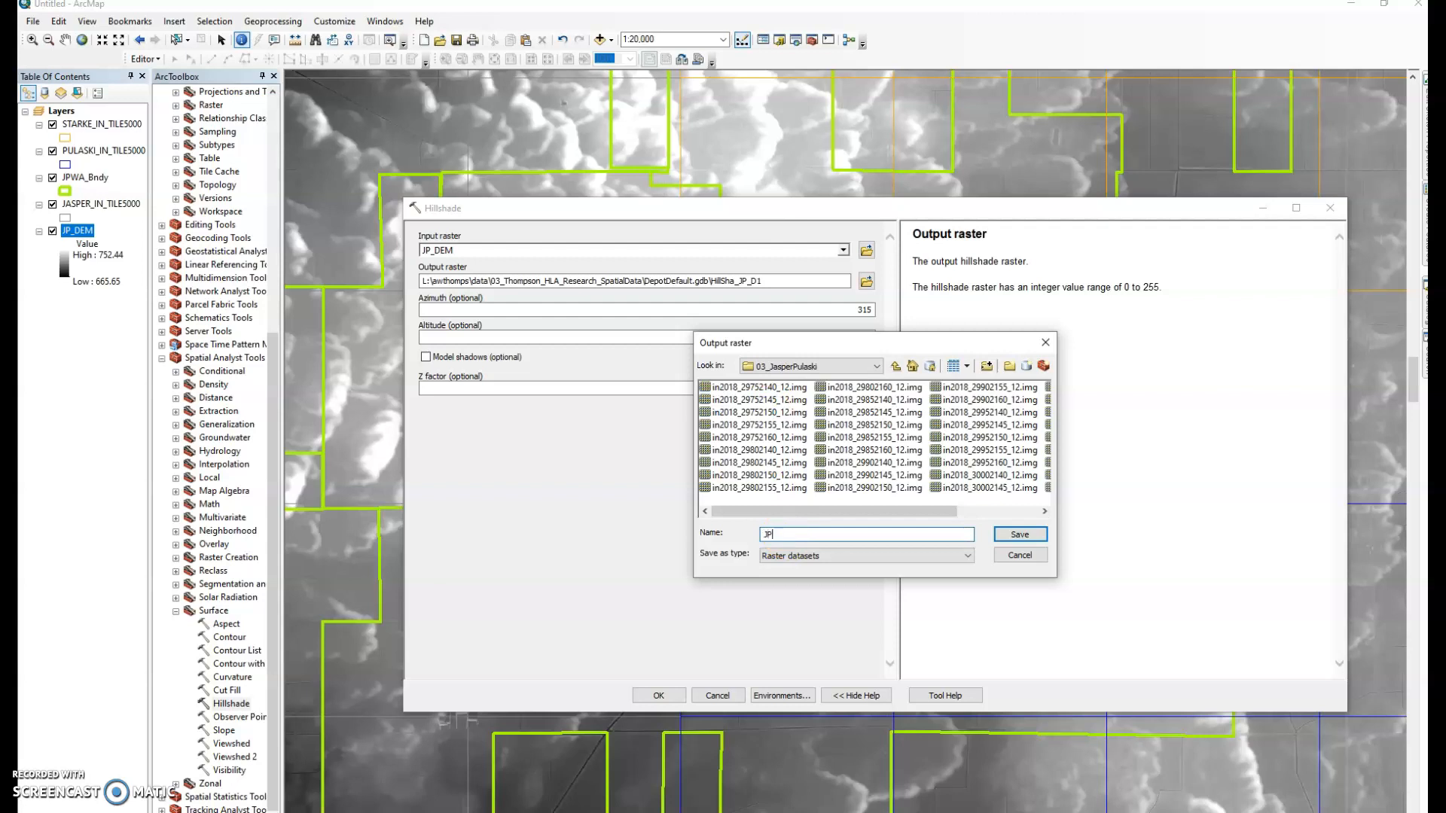
text(_Hillshade)
click(1020, 534)
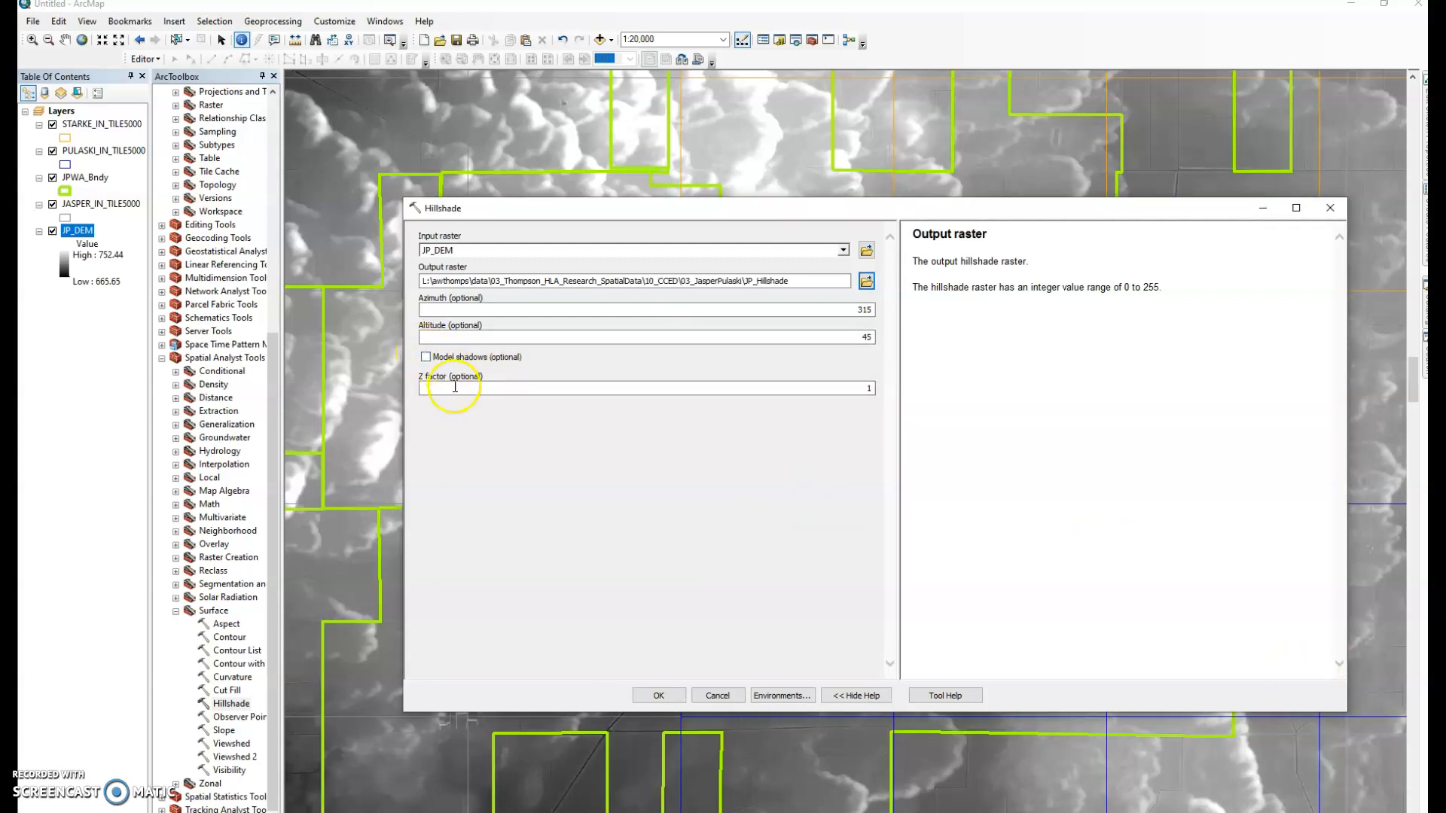
click(660, 696)
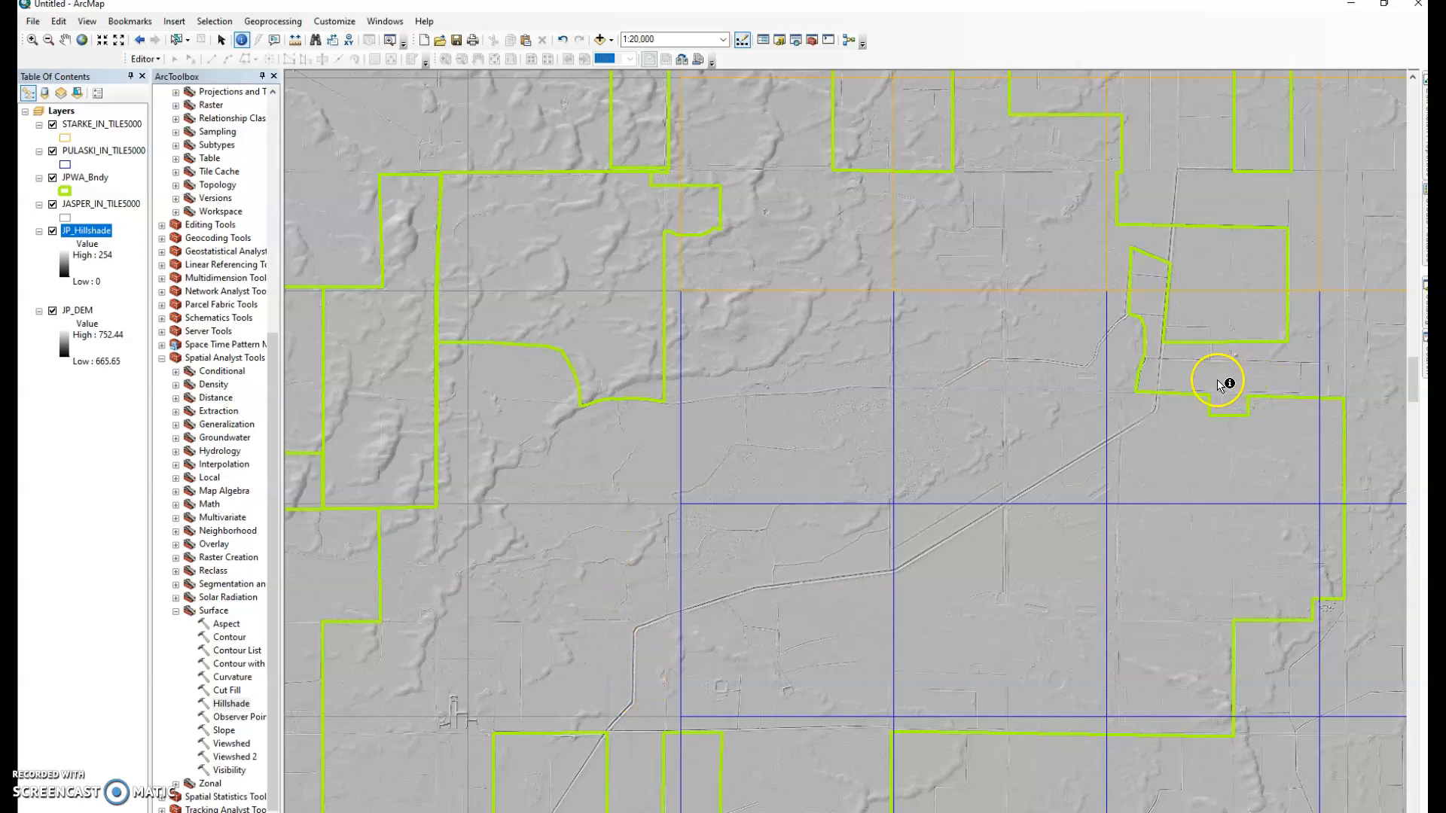
Zoom in on the finished JP_Hillshade shaded relief around the JPWA boundary
scroll(823, 497, down, 2)
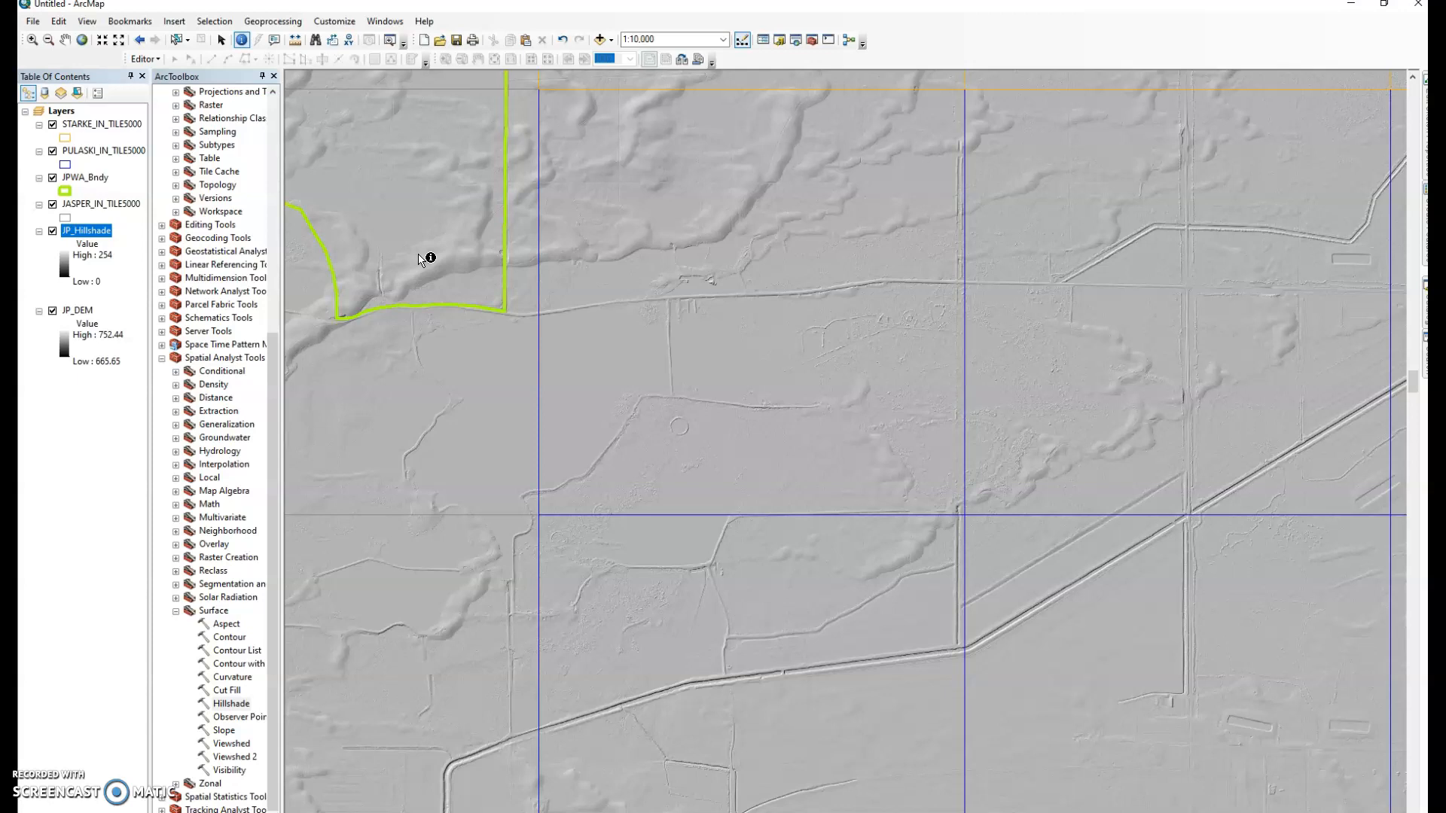
click(451, 224)
click(561, 276)
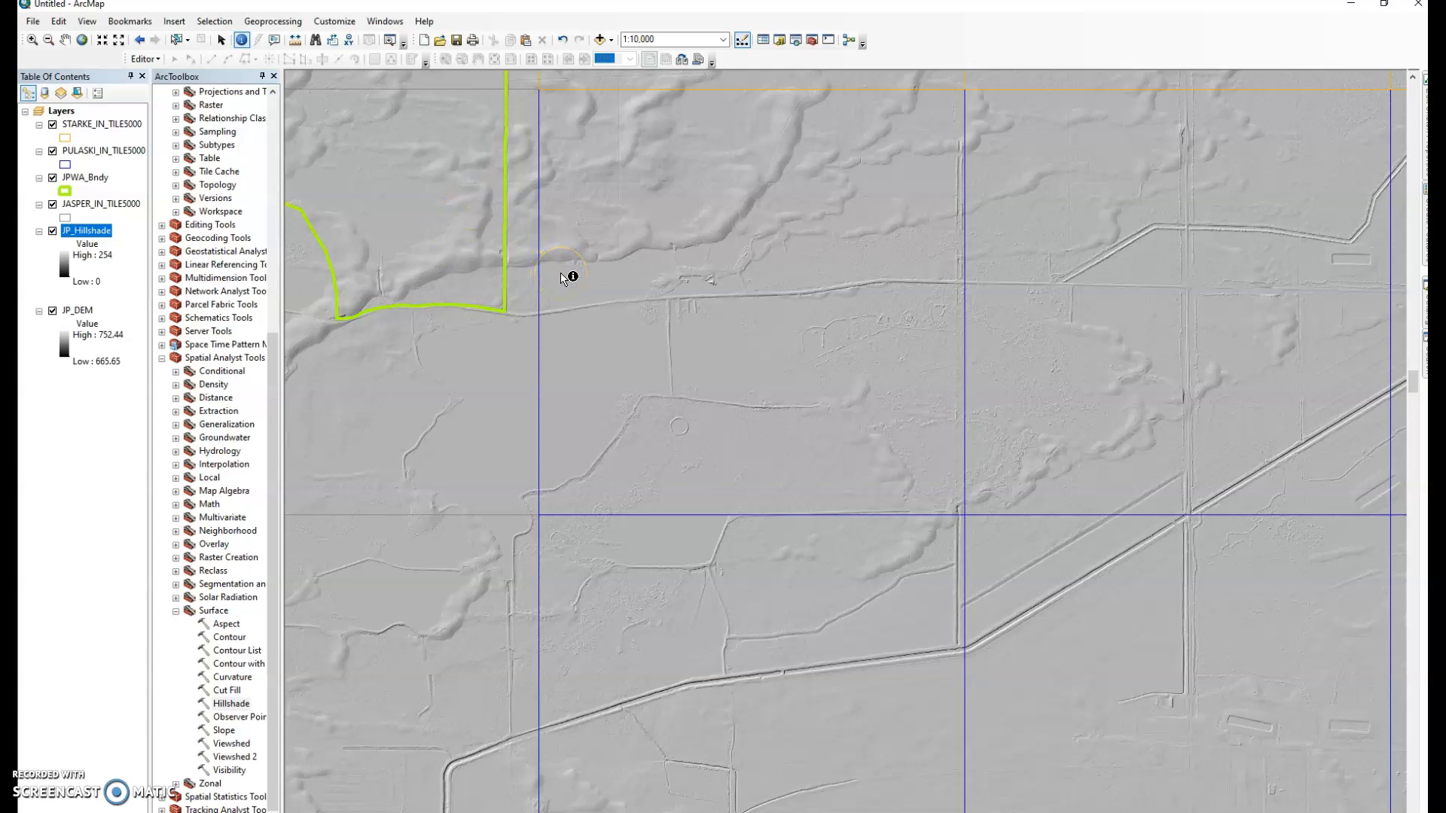